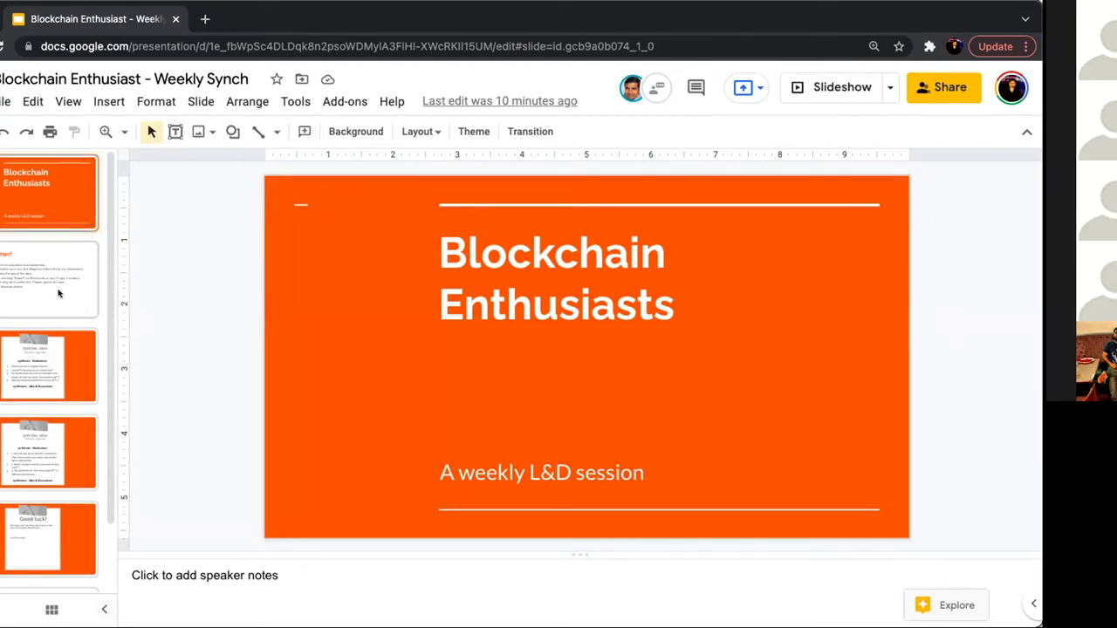
Step: Show the 30th Dec, 2021 agenda slide (slide 4) with its moderator topics and Q&A
click(28, 450)
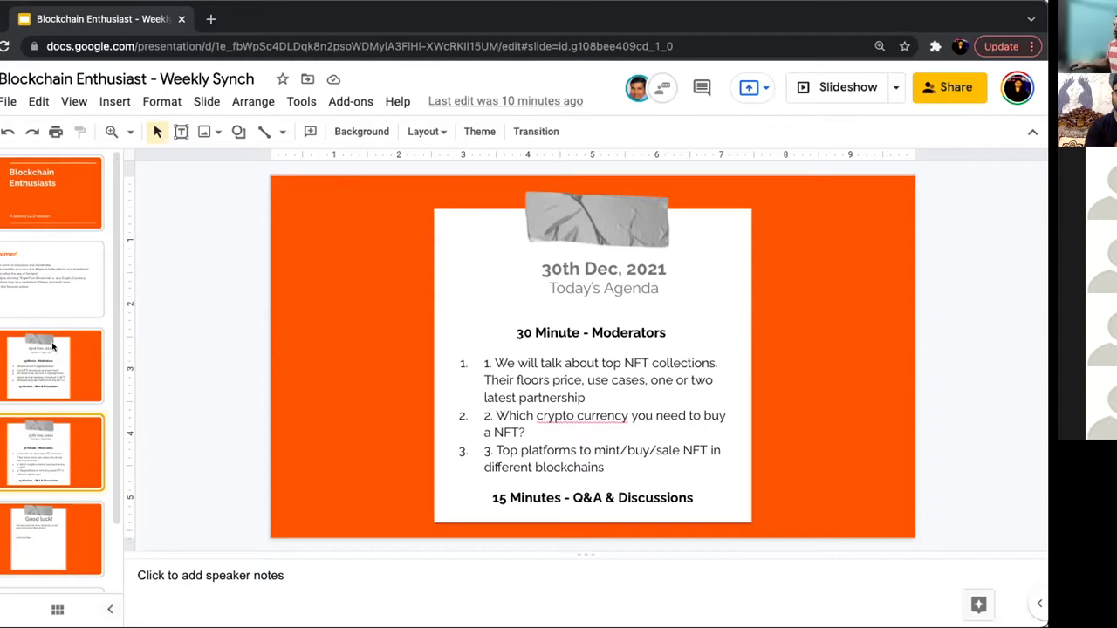
scroll(52, 386, down, 2)
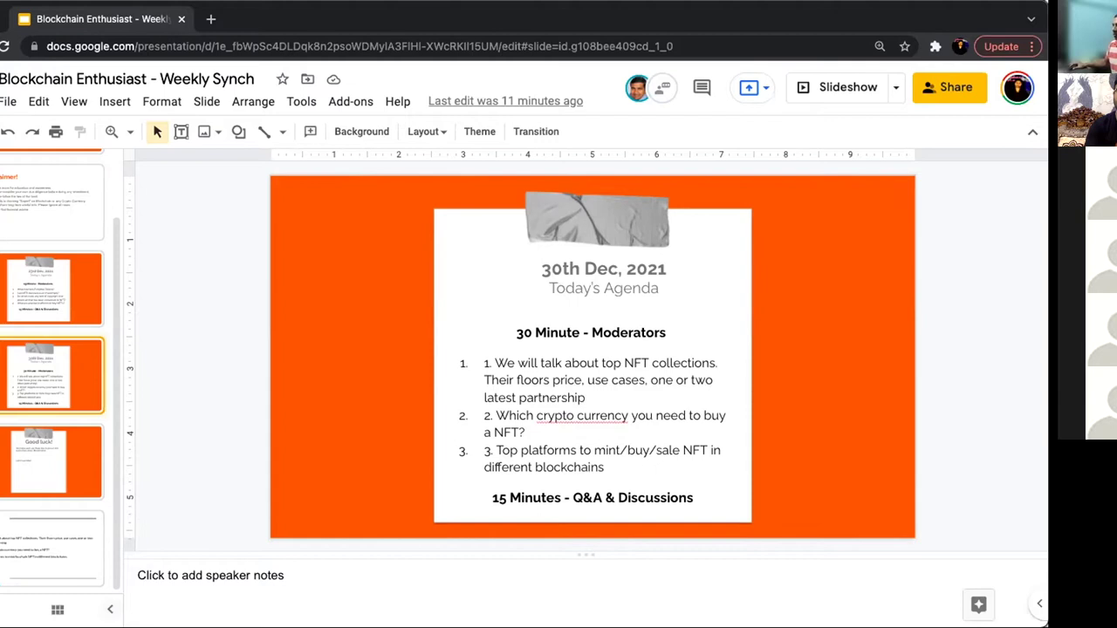
Step: Display the Disclaimer slide listing six cautions, including NFA – not financial advice
click(26, 198)
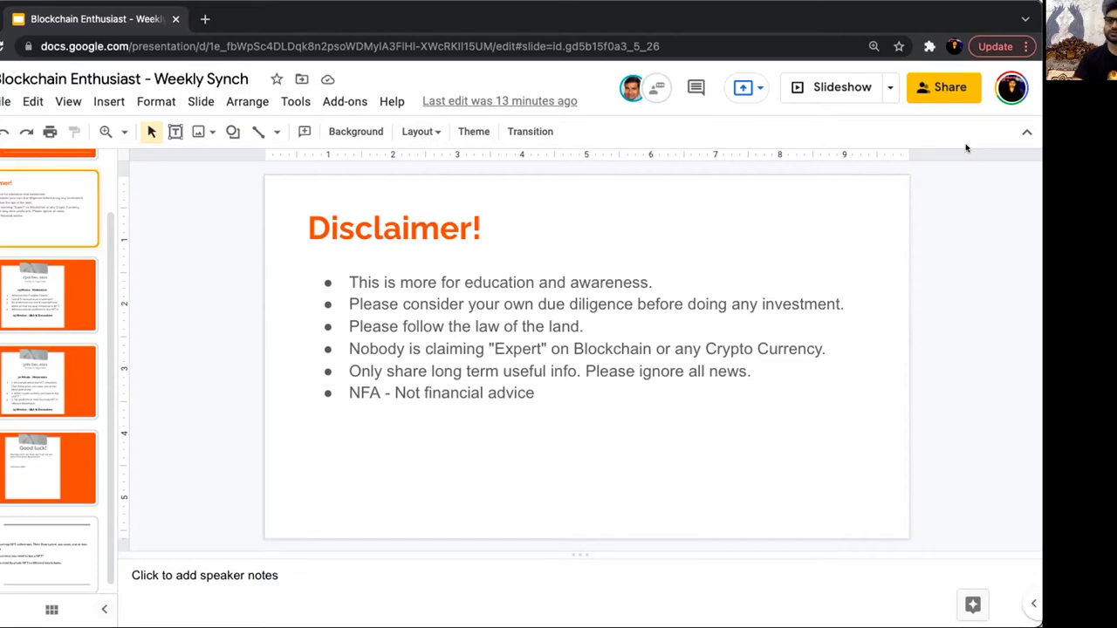
scroll(32, 264, up, 1)
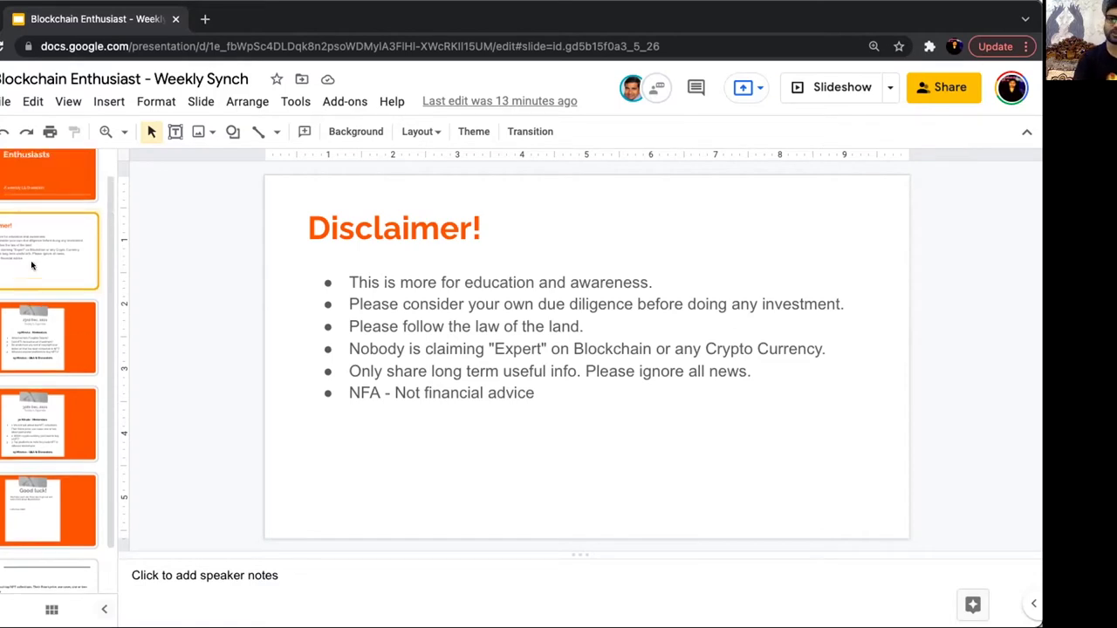
scroll(39, 332, down, 1)
scroll(37, 349, up, 2)
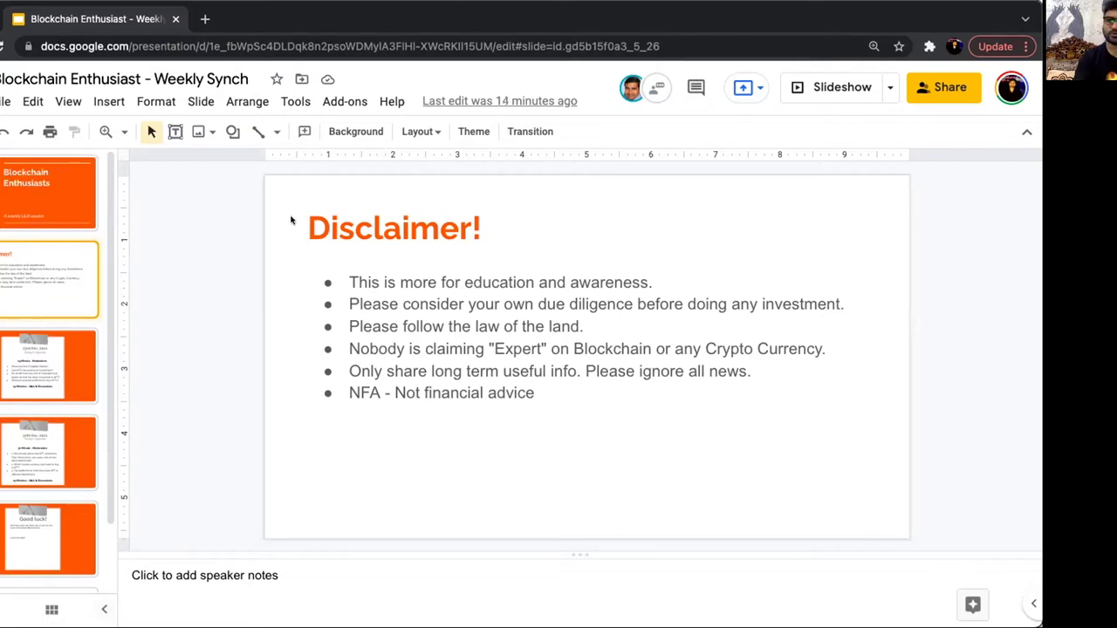
scroll(42, 389, down, 1)
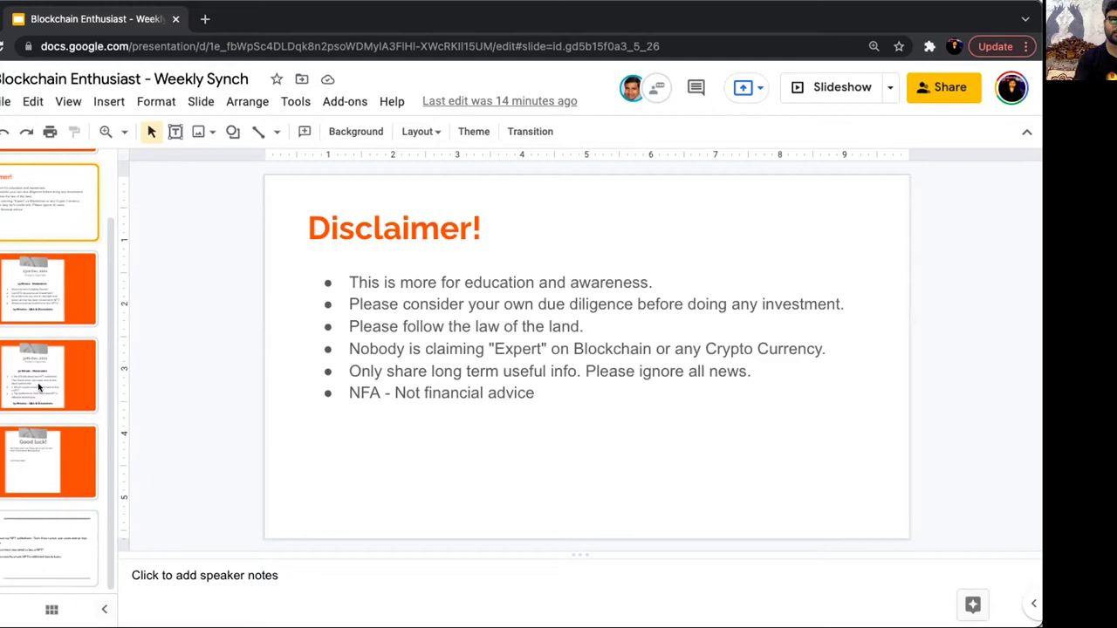
Step: Display the other agenda slide, slide 3
click(39, 388)
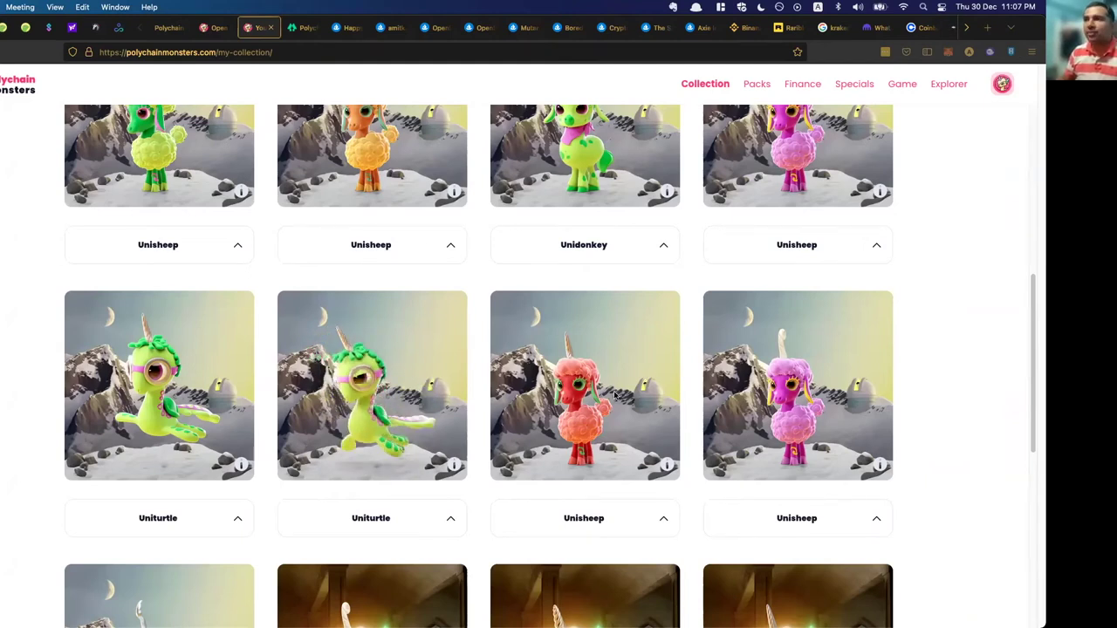
scroll(645, 378, up, 10)
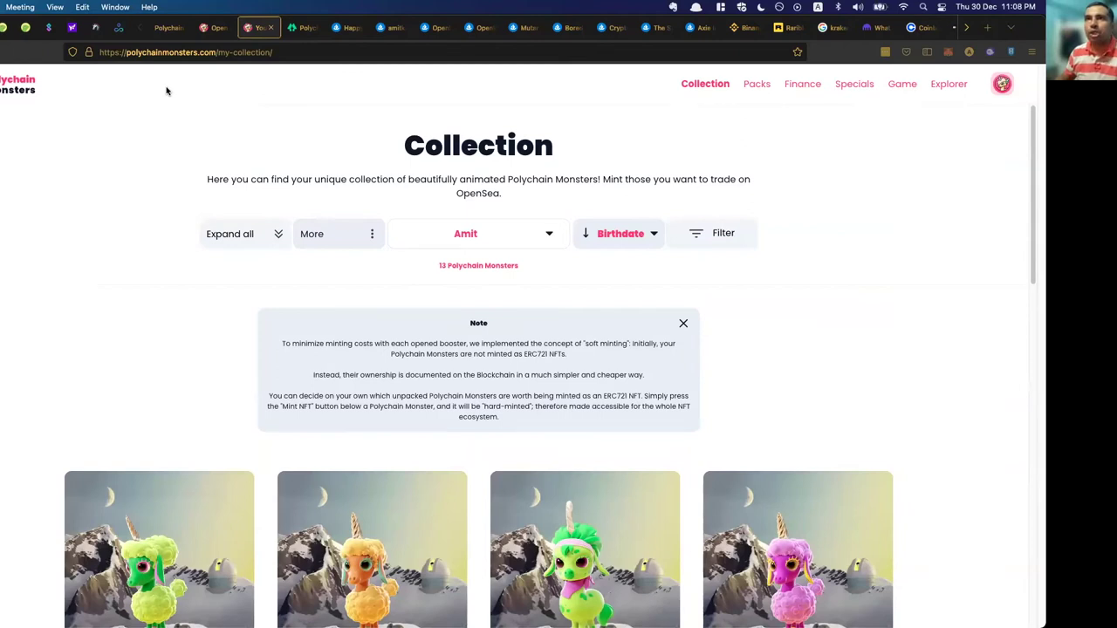
scroll(199, 269, down, 5)
scroll(199, 268, down, 5)
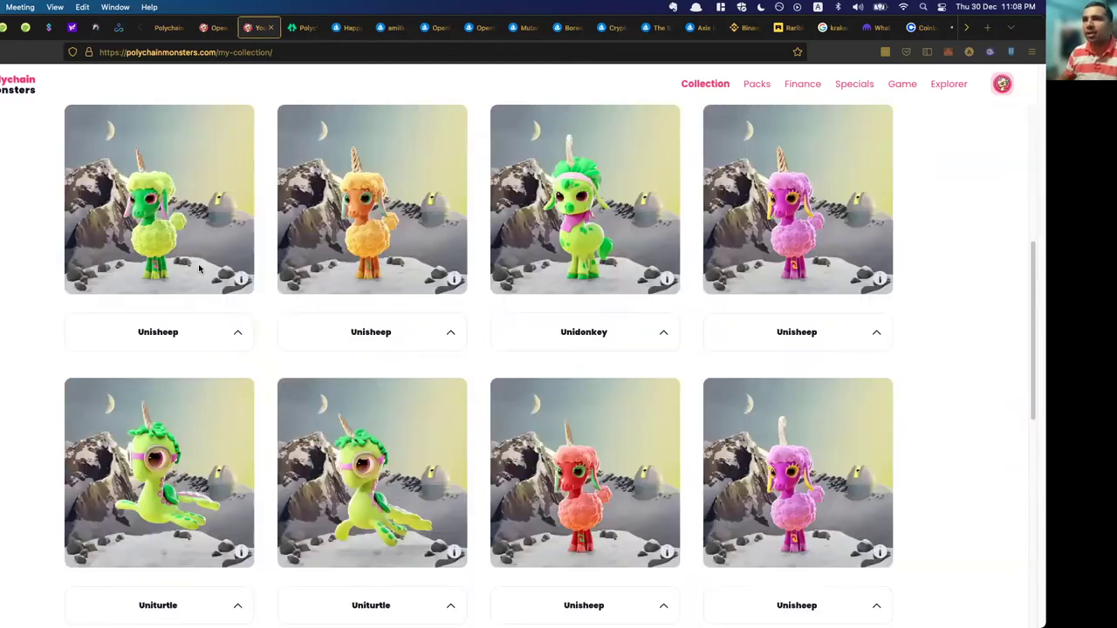
scroll(199, 269, down, 5)
scroll(199, 268, down, 5)
scroll(199, 268, down, 5)
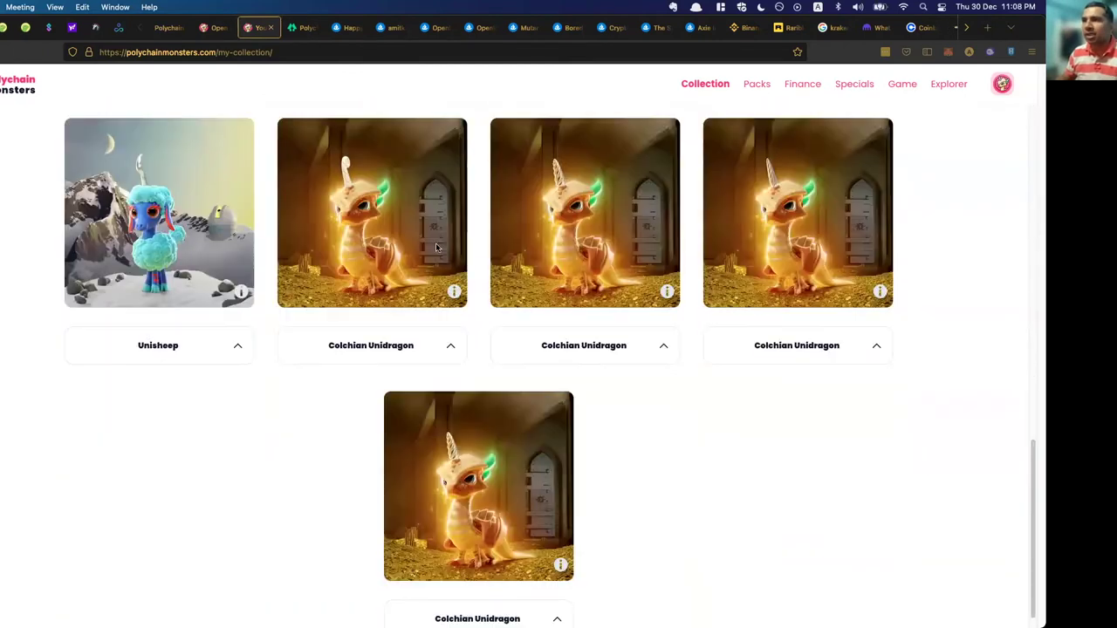
scroll(619, 402, down, 1)
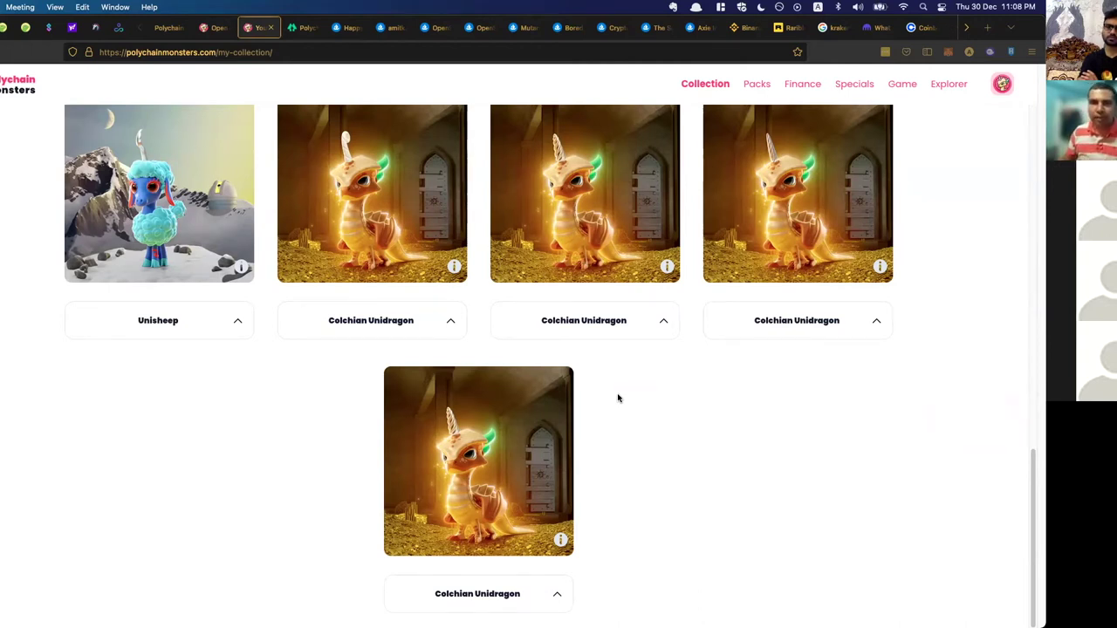
scroll(617, 398, up, 5)
scroll(617, 398, up, 5)
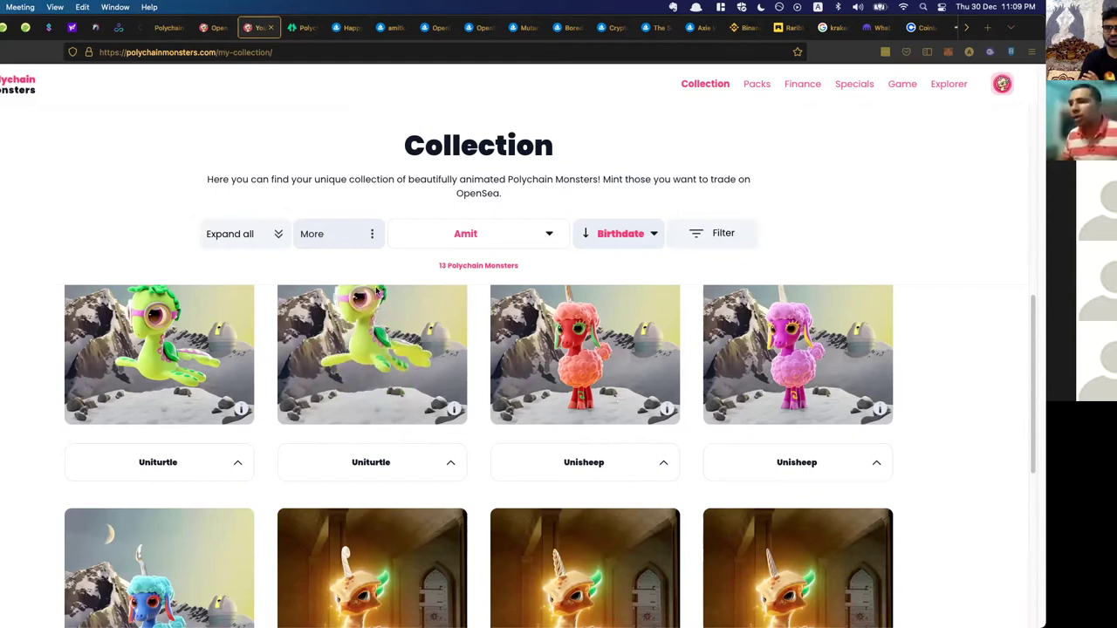
Step: Glance at the Happy Gaj collection, then open the amitk.eth ENS name item
click(297, 29)
click(347, 29)
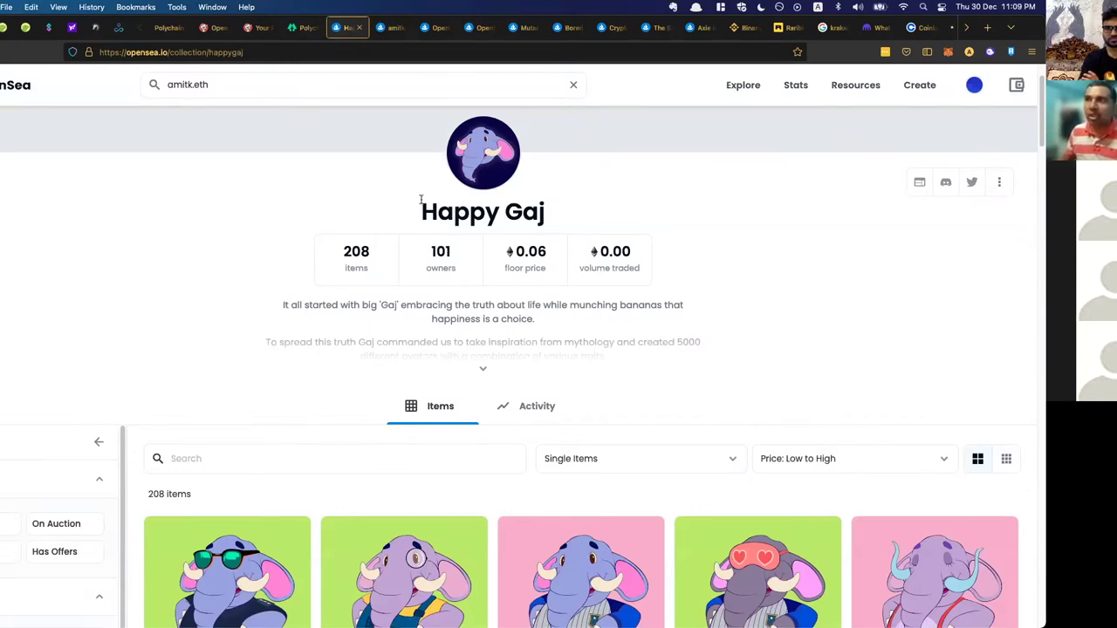
click(391, 28)
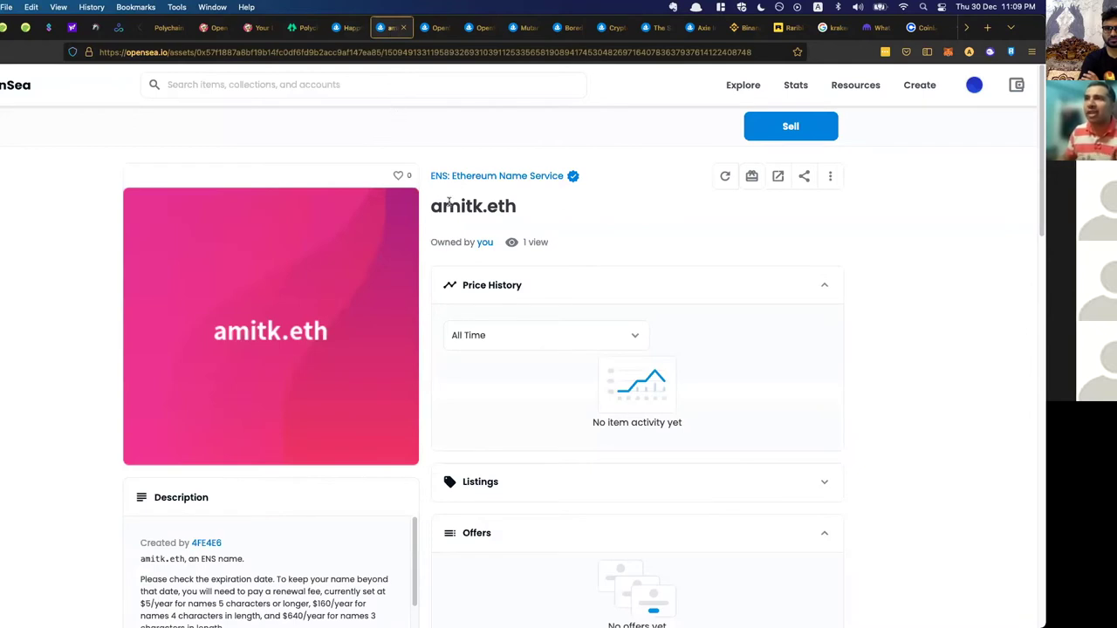
Step: Open the amitk.eth owner's profile page showing its collected NFTs
click(487, 243)
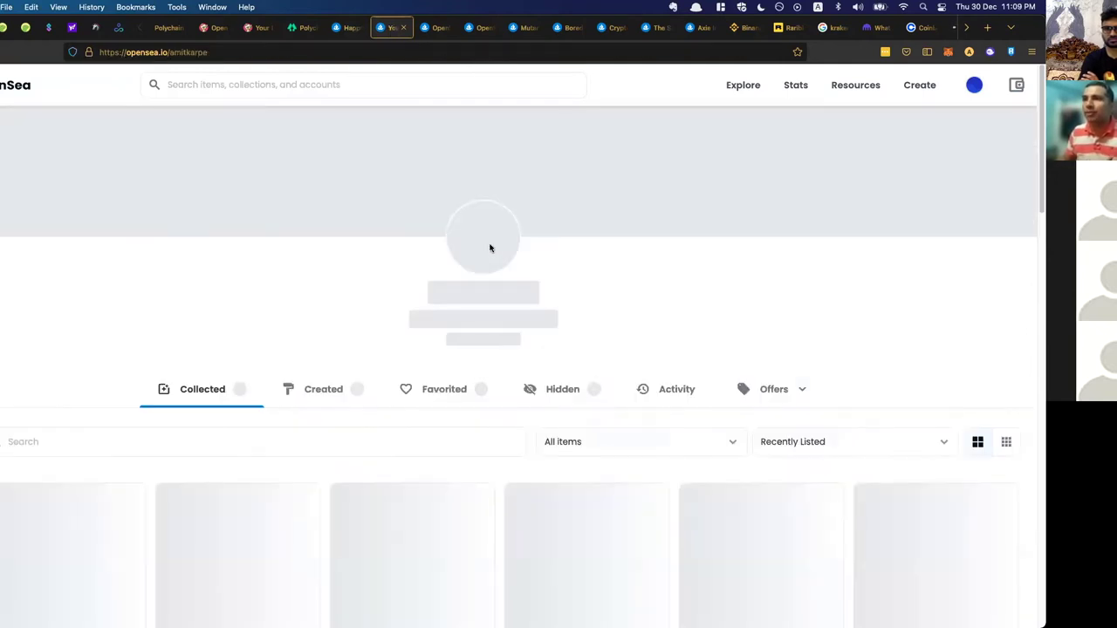
scroll(490, 247, down, 3)
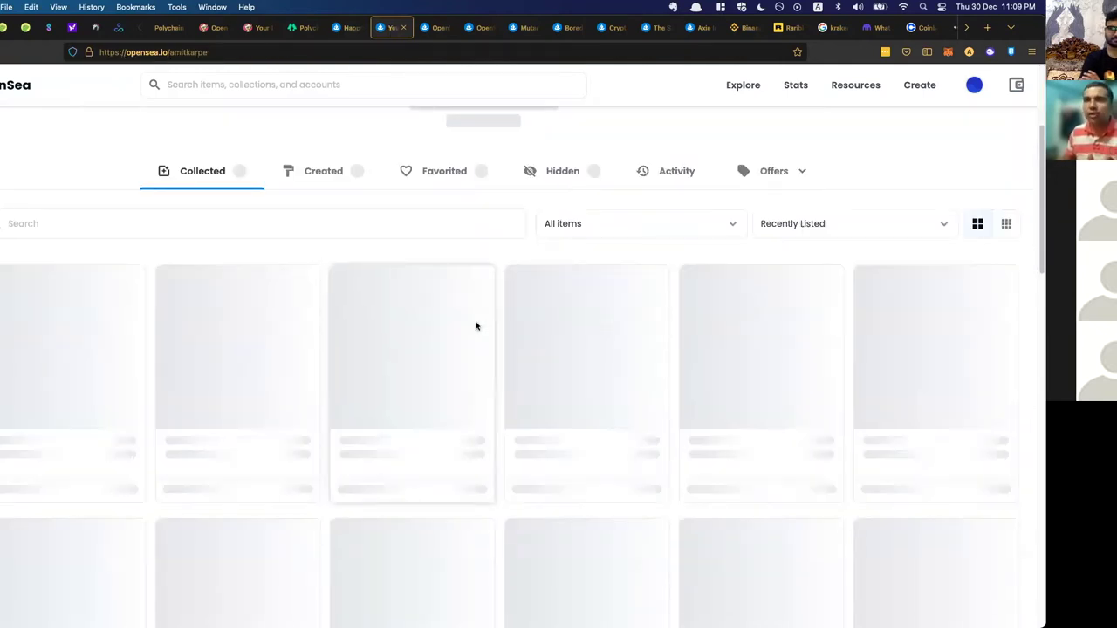
scroll(476, 326, down, 3)
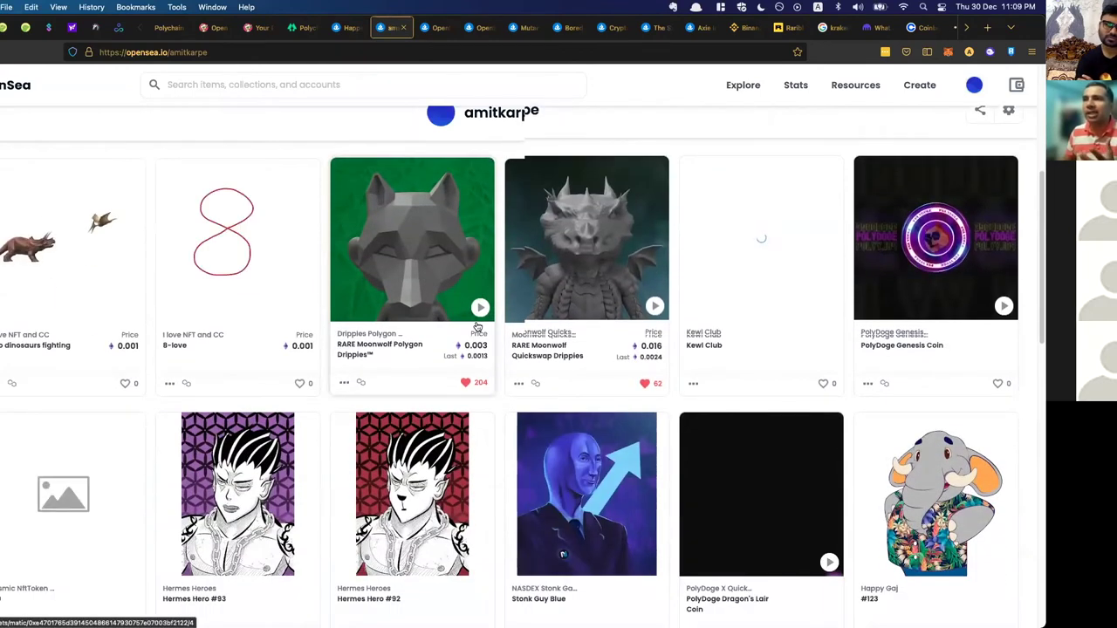
scroll(475, 326, down, 3)
scroll(476, 326, down, 3)
scroll(476, 325, down, 3)
scroll(349, 262, down, 2)
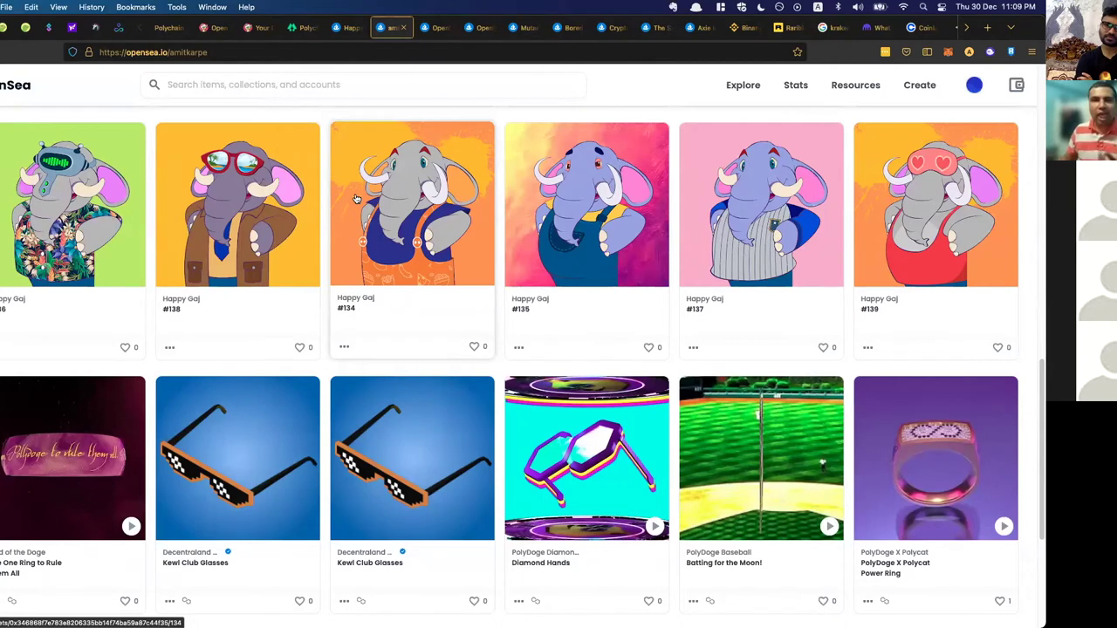
scroll(366, 262, down, 3)
scroll(367, 262, down, 2)
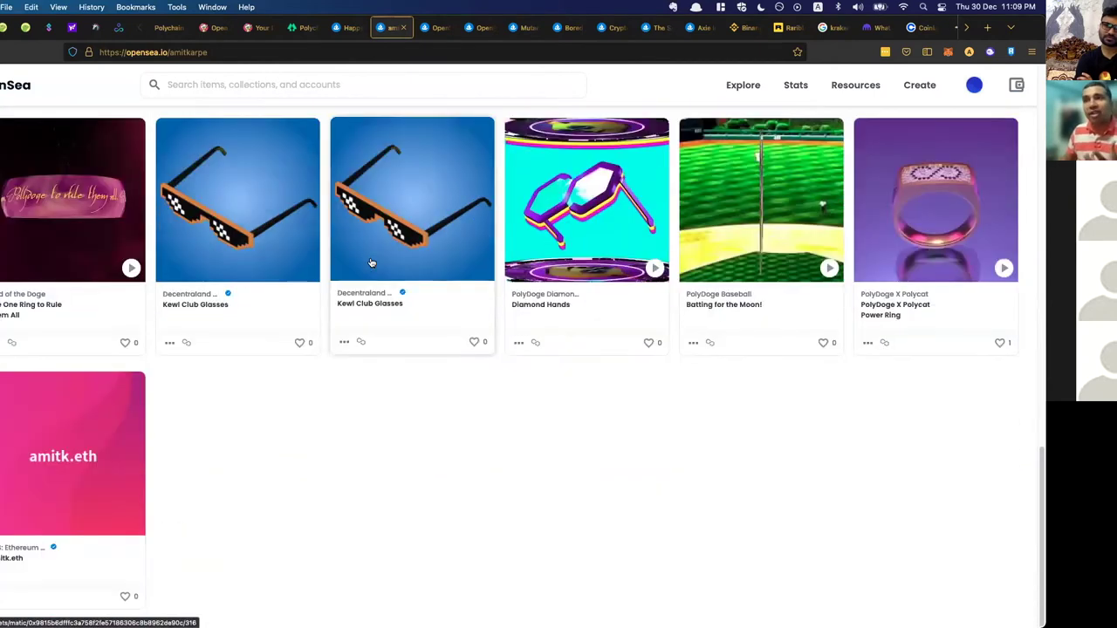
scroll(371, 260, up, 2)
scroll(371, 260, up, 3)
scroll(370, 260, up, 1)
scroll(370, 260, up, 3)
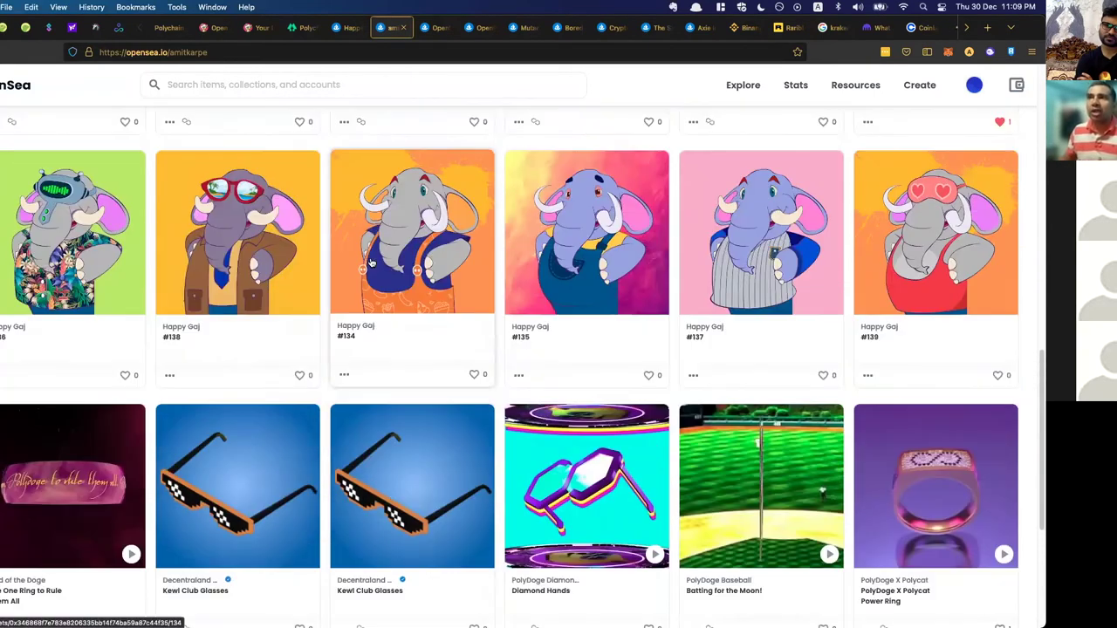
scroll(371, 260, up, 2)
scroll(371, 260, up, 2)
scroll(371, 260, down, 1)
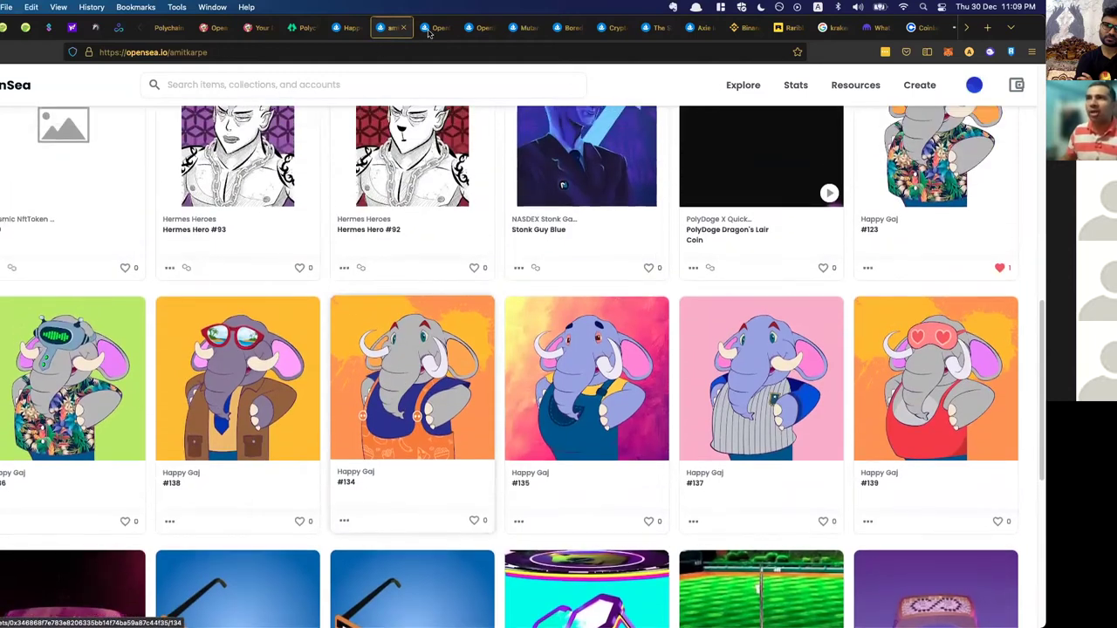
scroll(371, 260, up, 3)
Step: Move across the OpenSea tabs to the Mutant Ape Yacht Club collection page
click(436, 28)
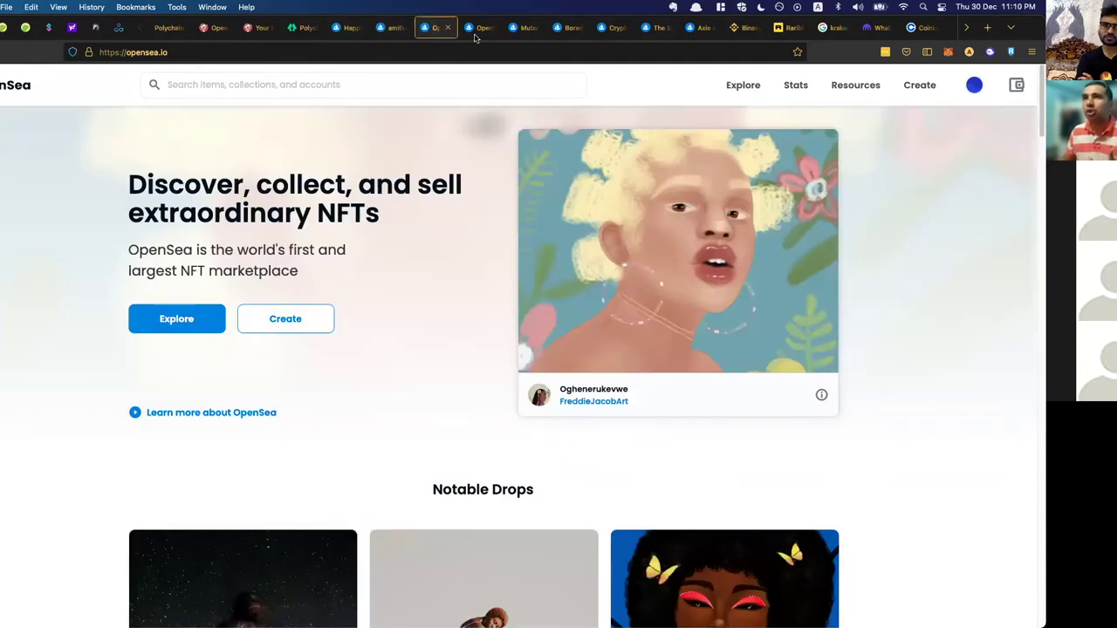
click(485, 28)
click(525, 28)
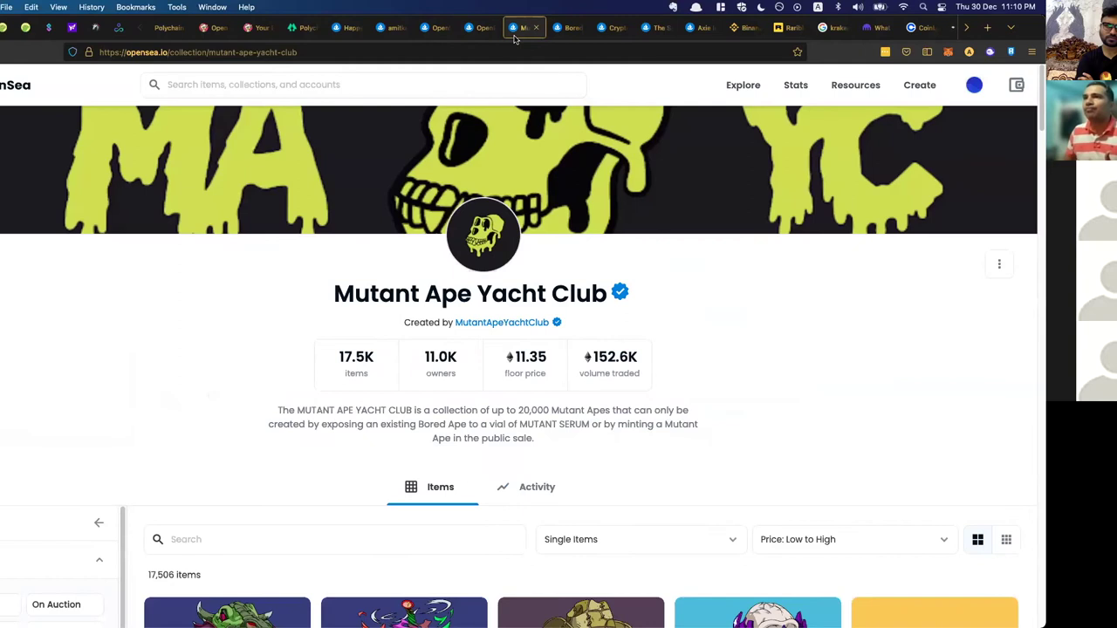
scroll(576, 374, down, 3)
scroll(574, 370, down, 3)
scroll(573, 370, down, 5)
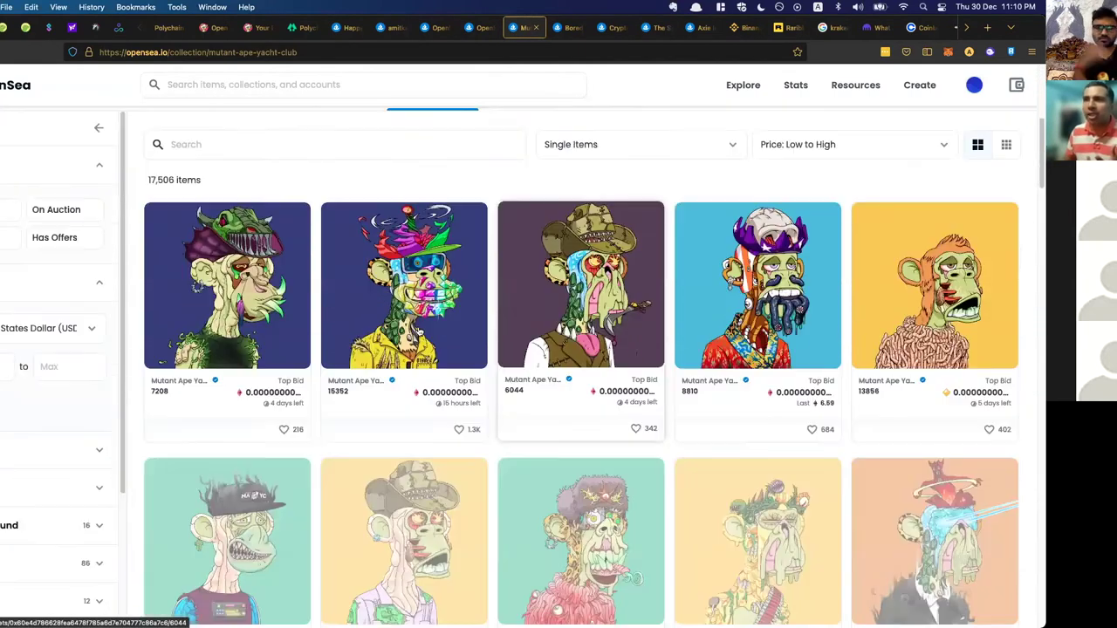
scroll(345, 279, down, 1)
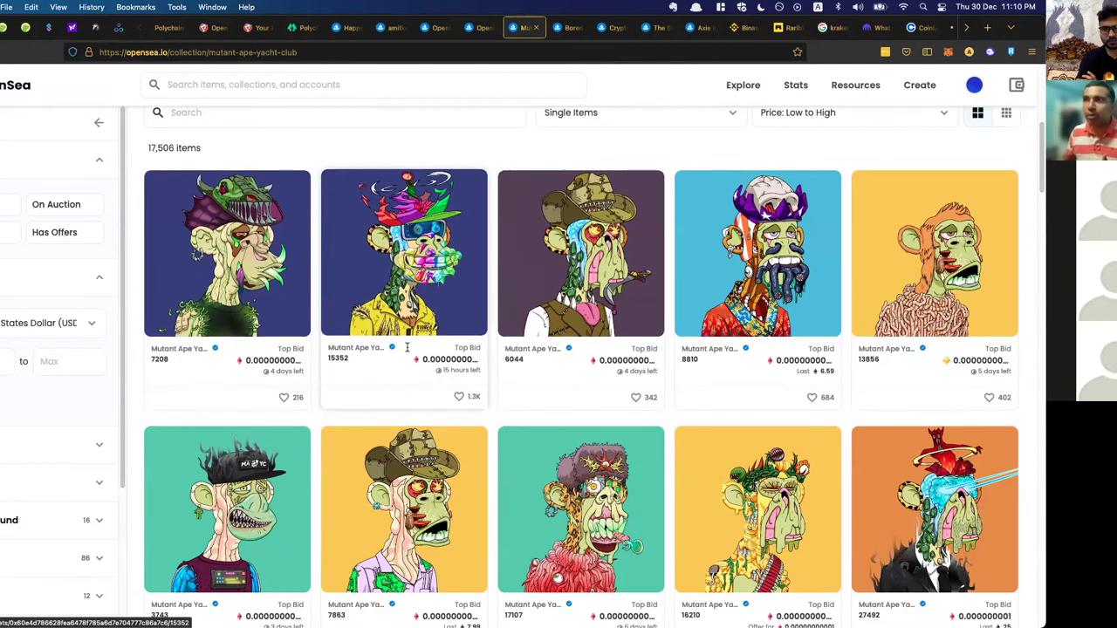
scroll(408, 349, up, 5)
scroll(407, 349, up, 4)
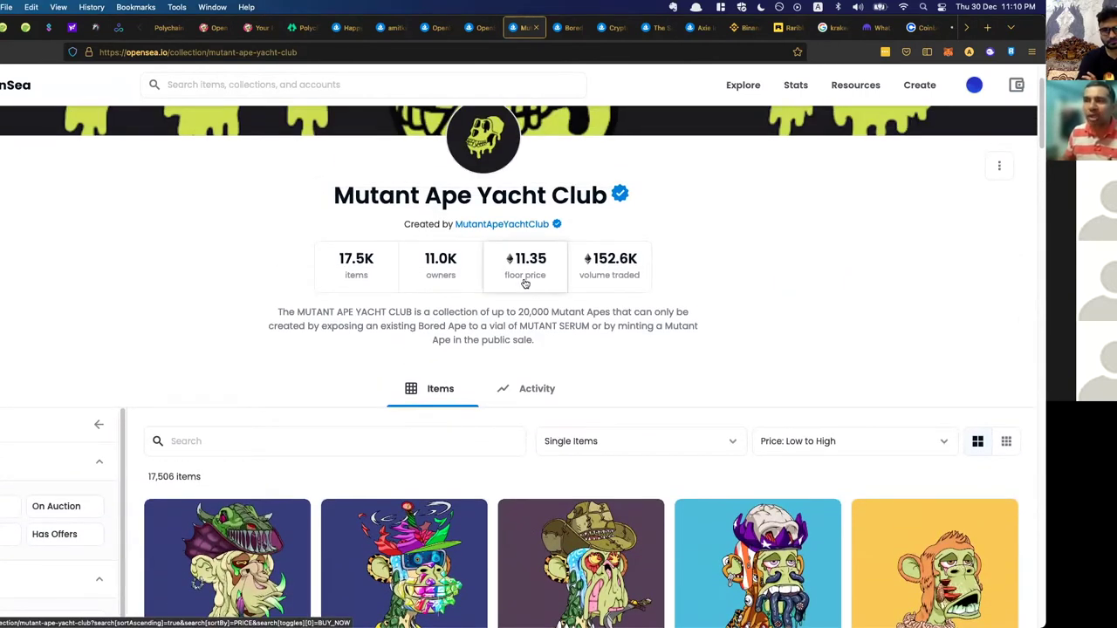
Step: Bring up Alfred to calculate 11 × 4000
key(super+space)
text(11)
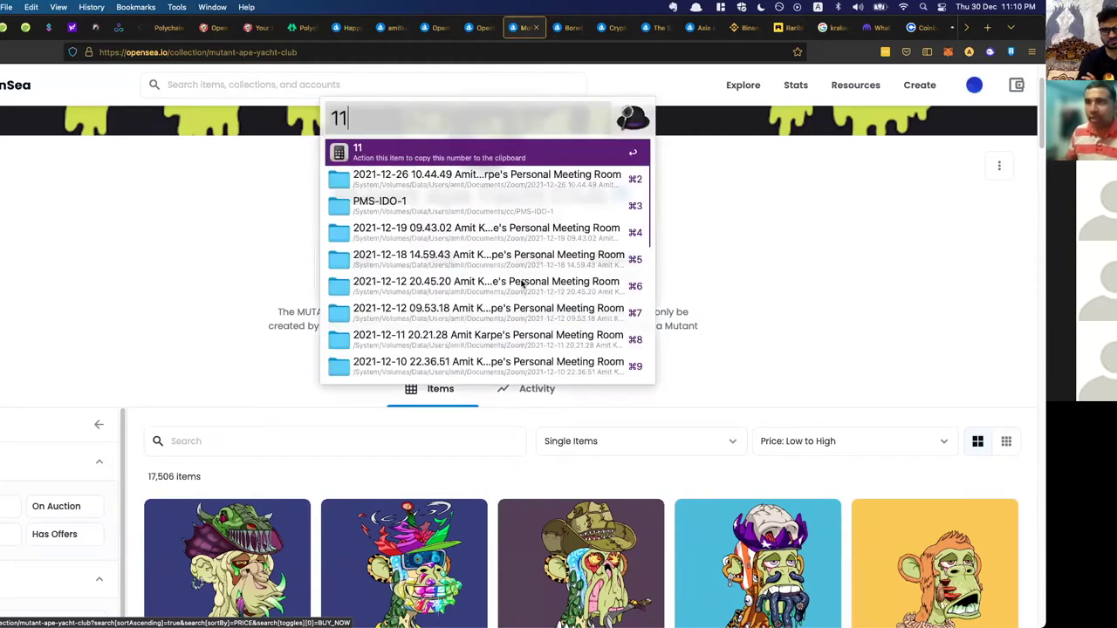
text(*400)
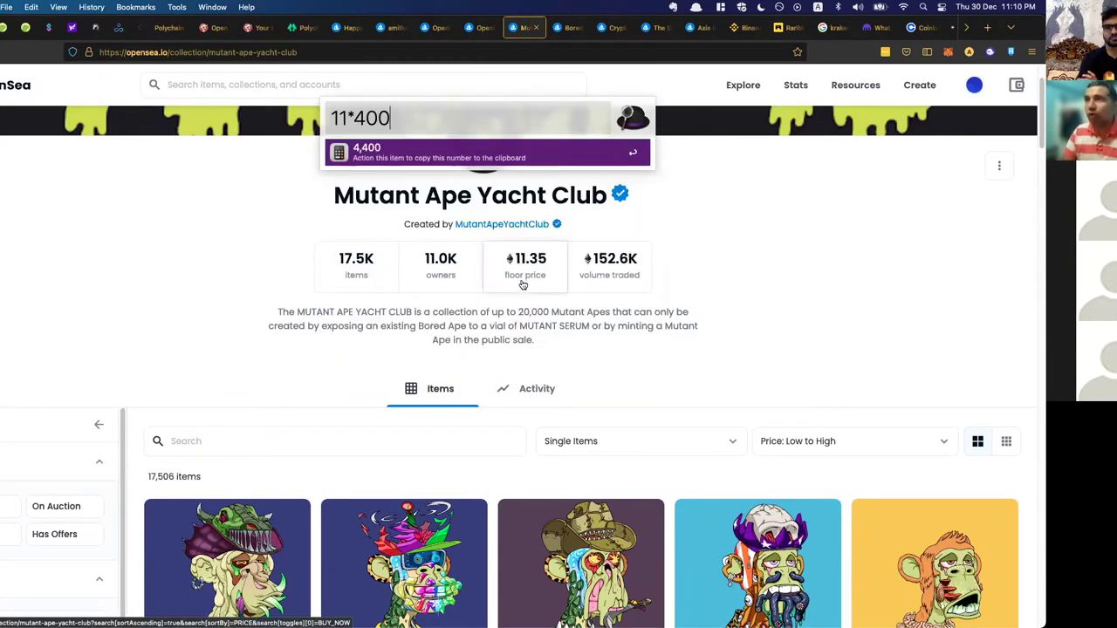
text(0)
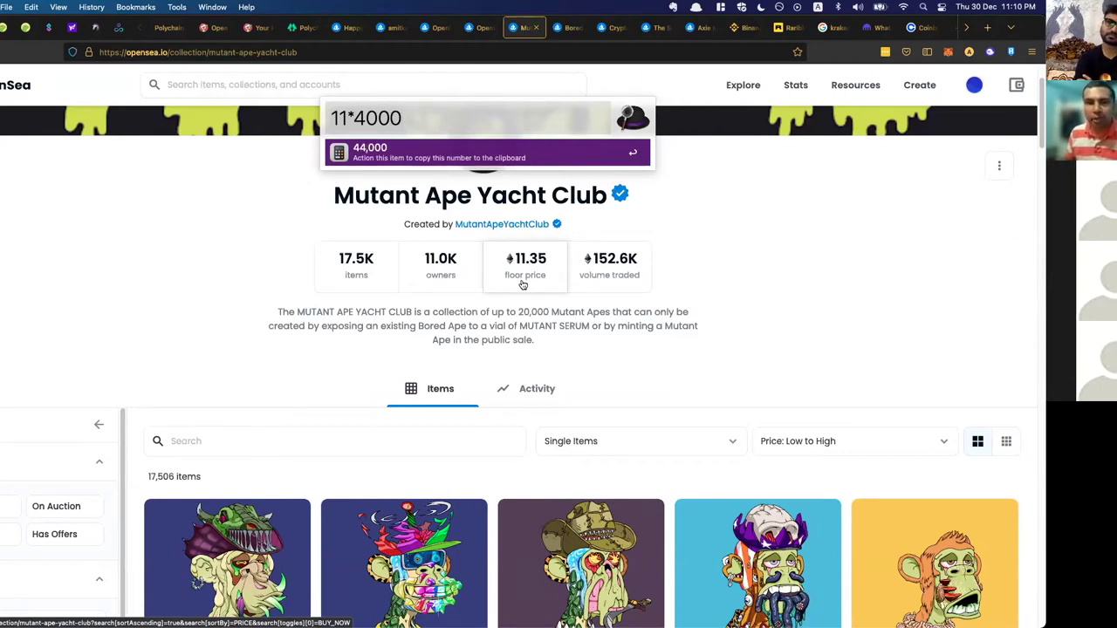
Step: Dismiss Alfred's calculation and switch to another open Mutant Ape collection tab
key(Escape)
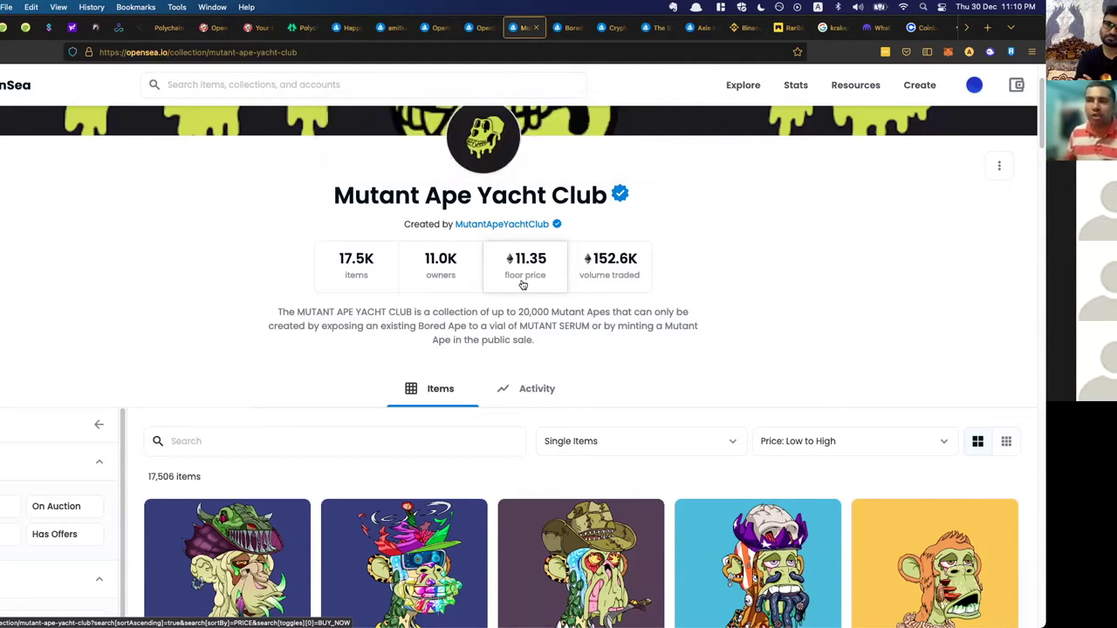
scroll(516, 314, down, 3)
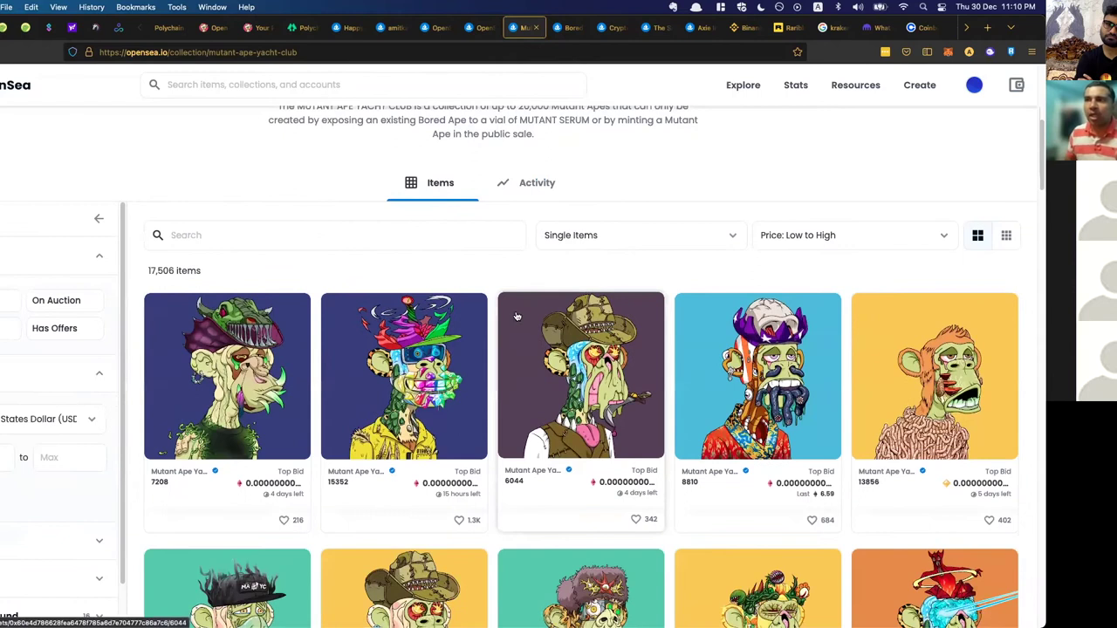
scroll(517, 316, down, 5)
scroll(516, 316, down, 5)
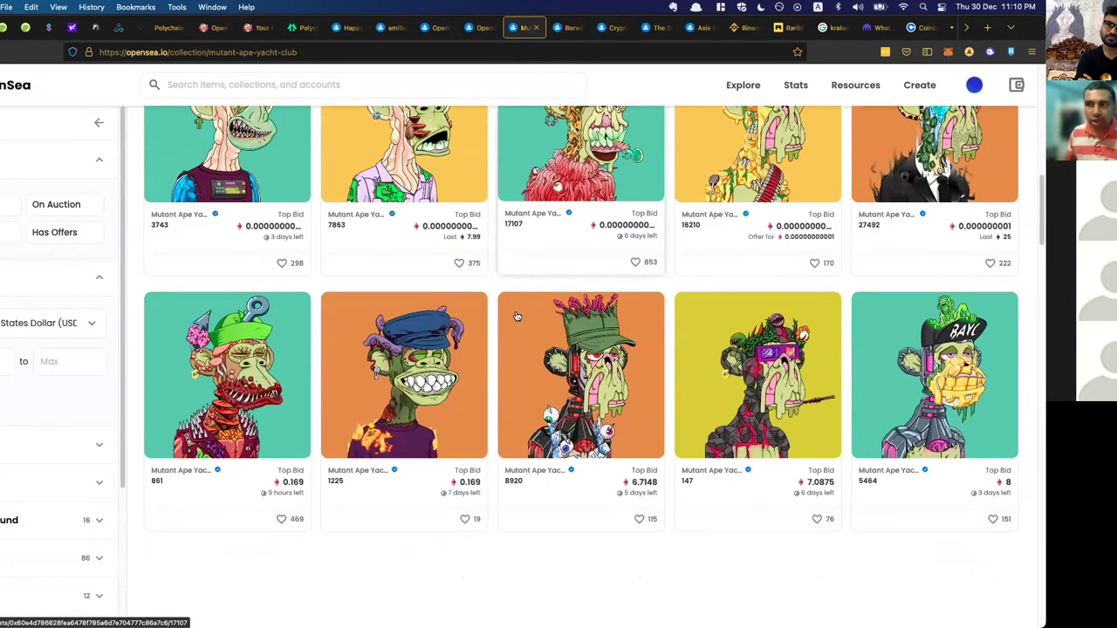
scroll(516, 316, down, 3)
scroll(517, 316, down, 3)
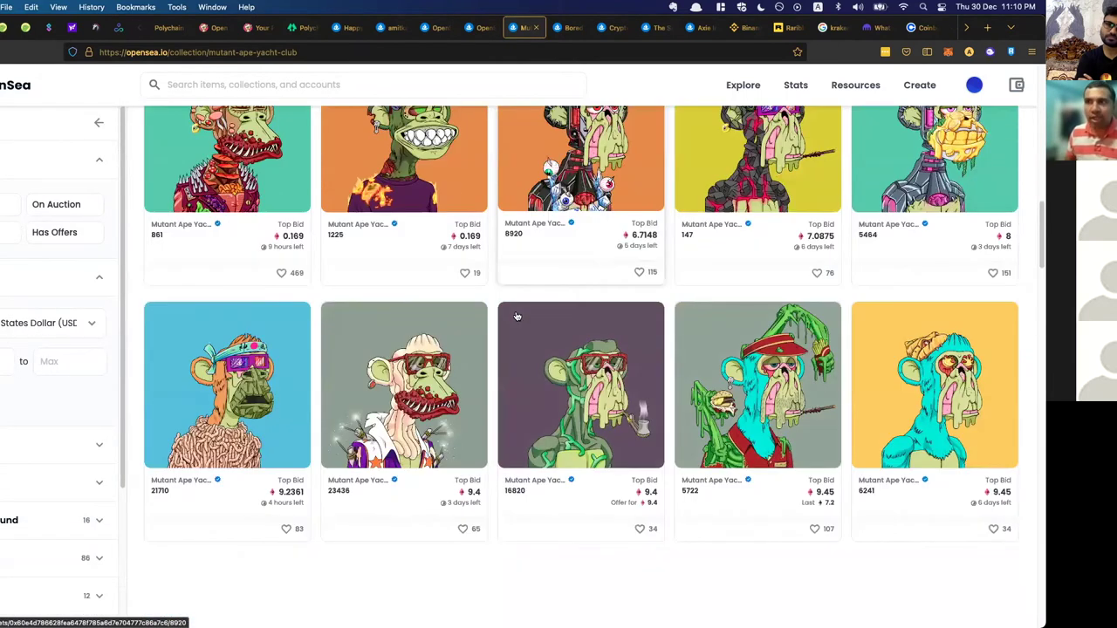
scroll(517, 316, down, 3)
scroll(516, 316, down, 3)
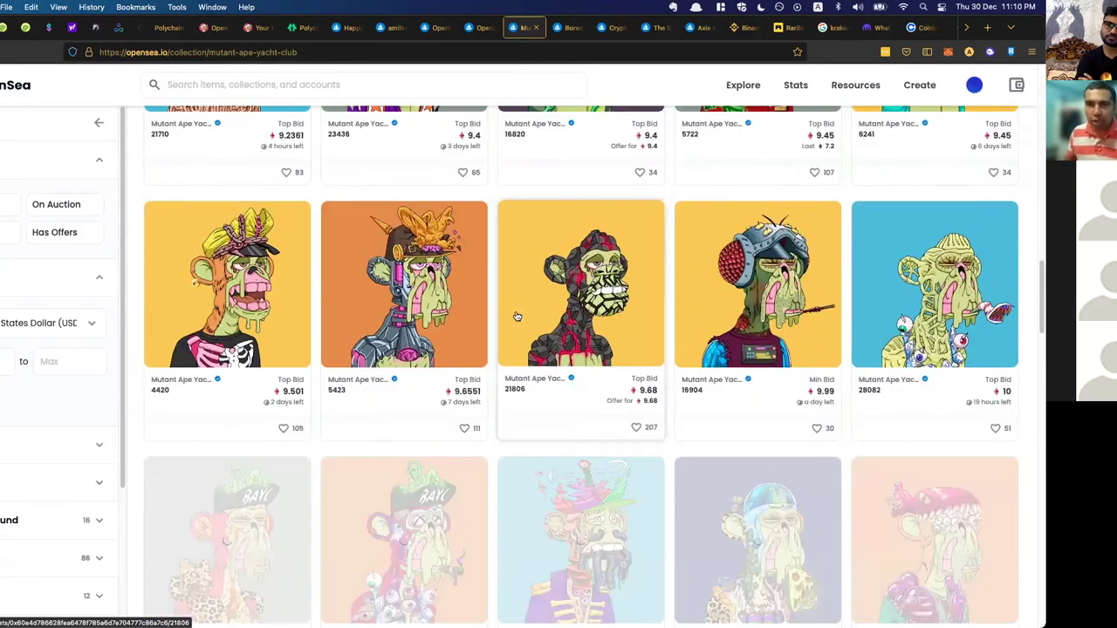
scroll(516, 316, down, 3)
scroll(516, 316, down, 2)
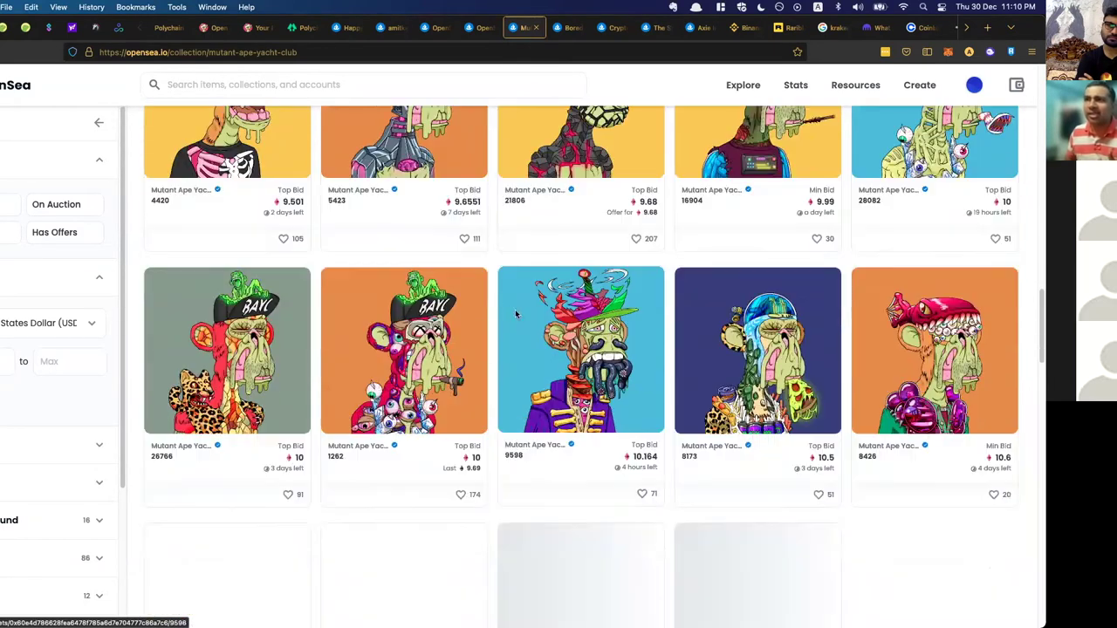
click(556, 27)
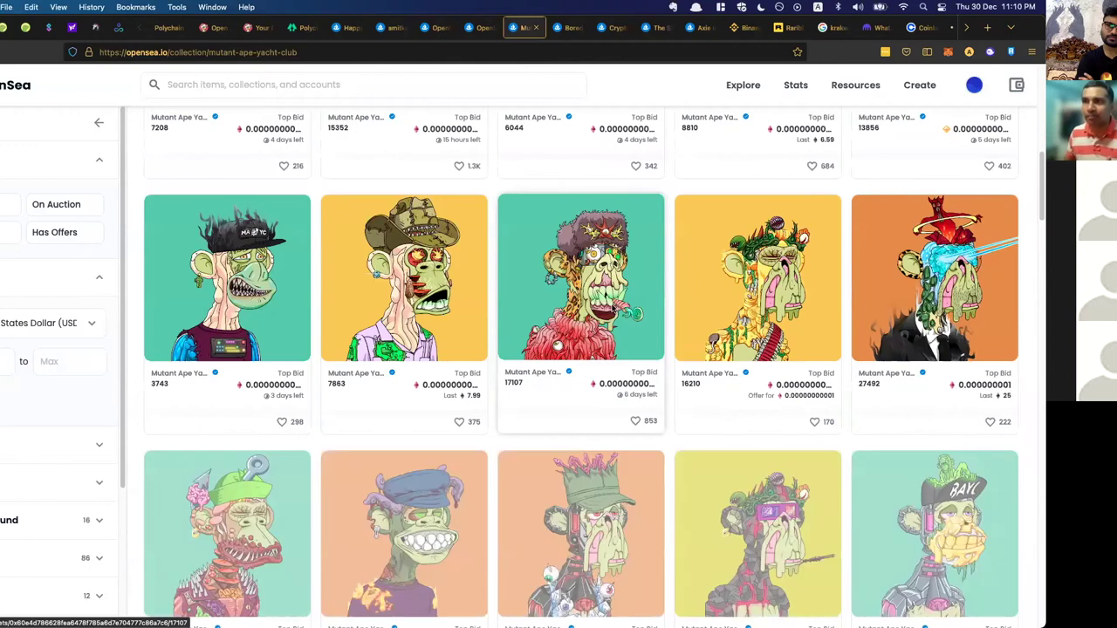
scroll(581, 305, up, 10)
scroll(580, 305, up, 10)
Step: Open the Bored Ape Yacht Club collection, sorted by price low to high
click(569, 27)
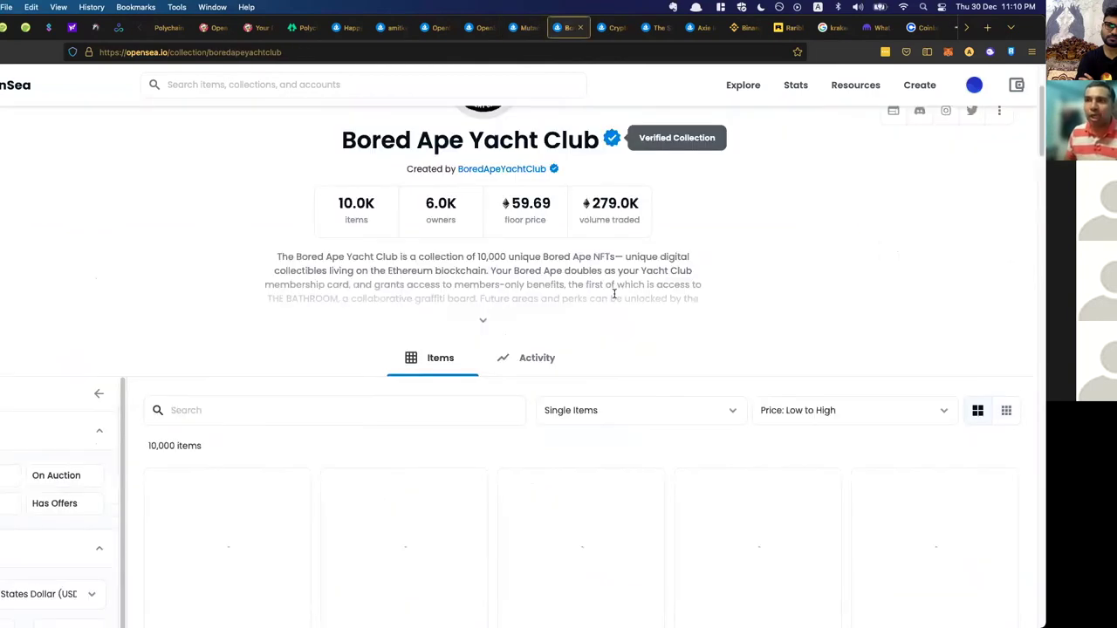
scroll(614, 294, up, 1)
scroll(613, 294, down, 5)
scroll(614, 294, down, 3)
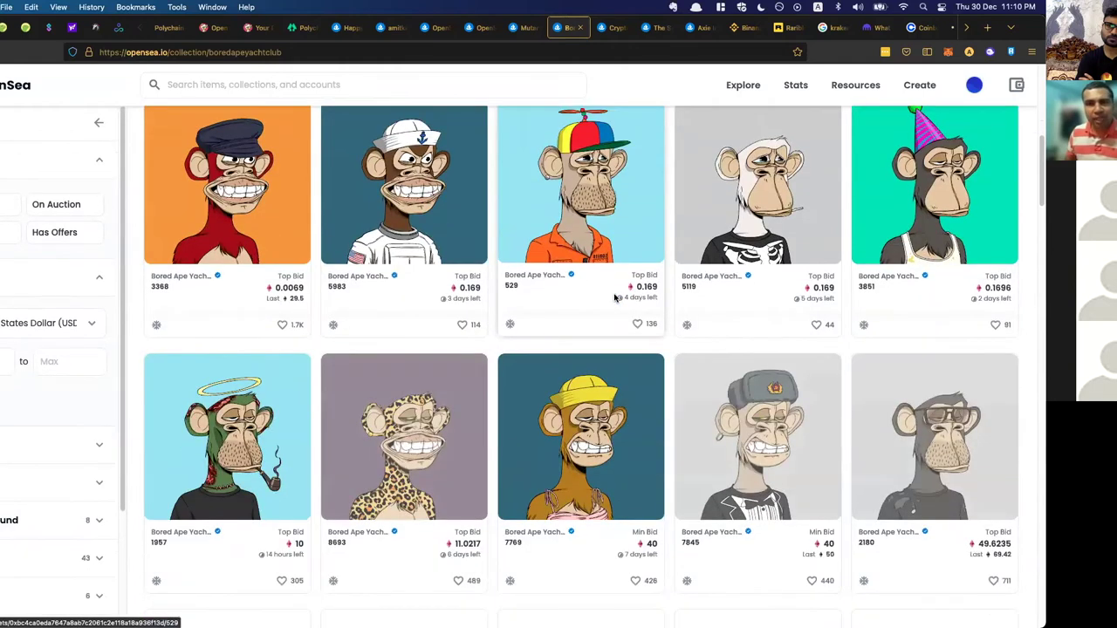
scroll(614, 297, down, 1)
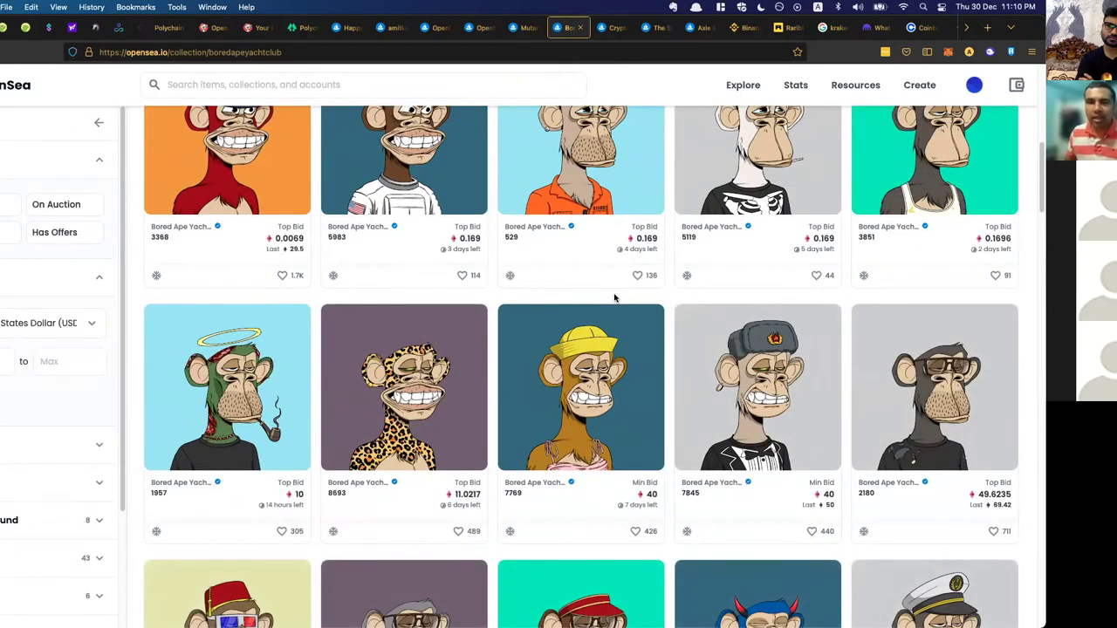
scroll(614, 298, down, 3)
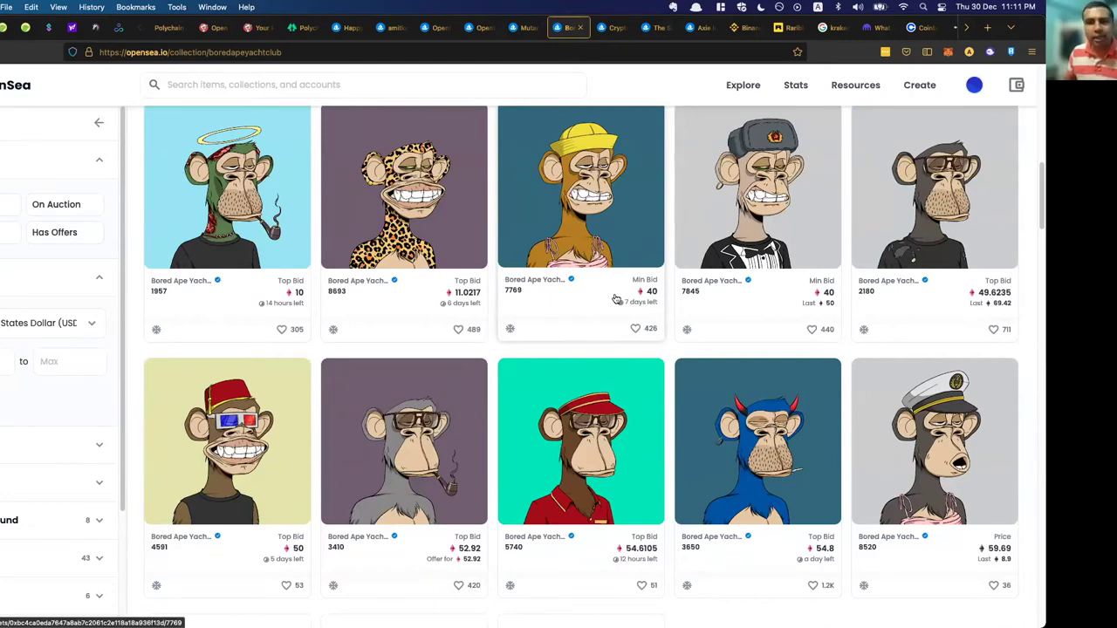
scroll(614, 298, down, 3)
scroll(615, 297, down, 3)
scroll(602, 301, down, 2)
scroll(602, 301, down, 3)
scroll(602, 301, down, 3)
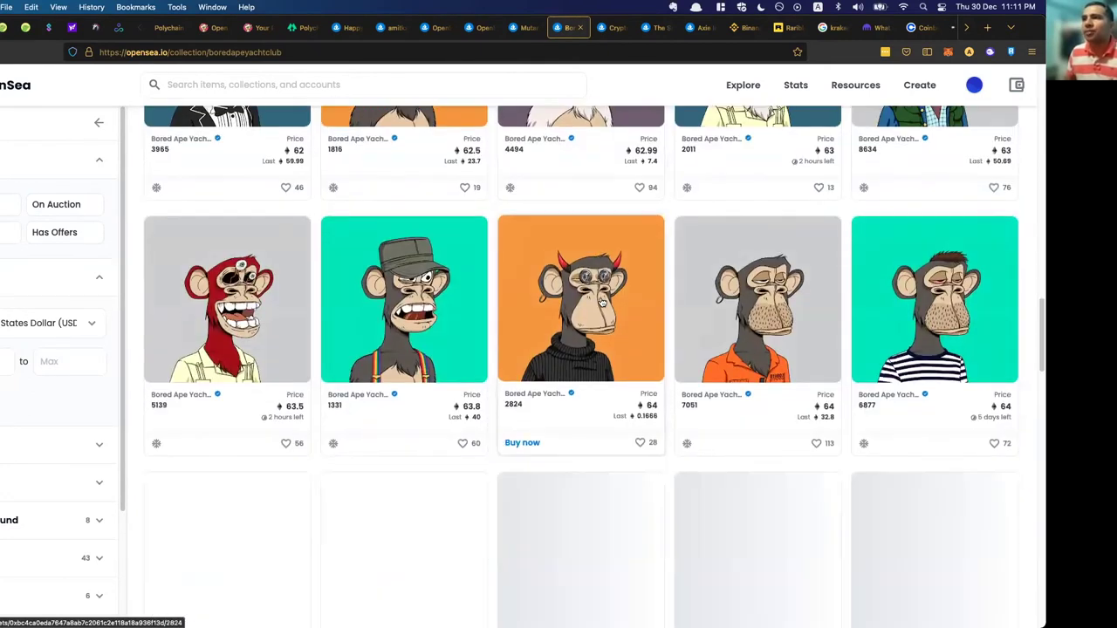
Step: Switch to the CryptoPunks collection grid sorted Price: Low to High
click(613, 28)
scroll(610, 324, down, 2)
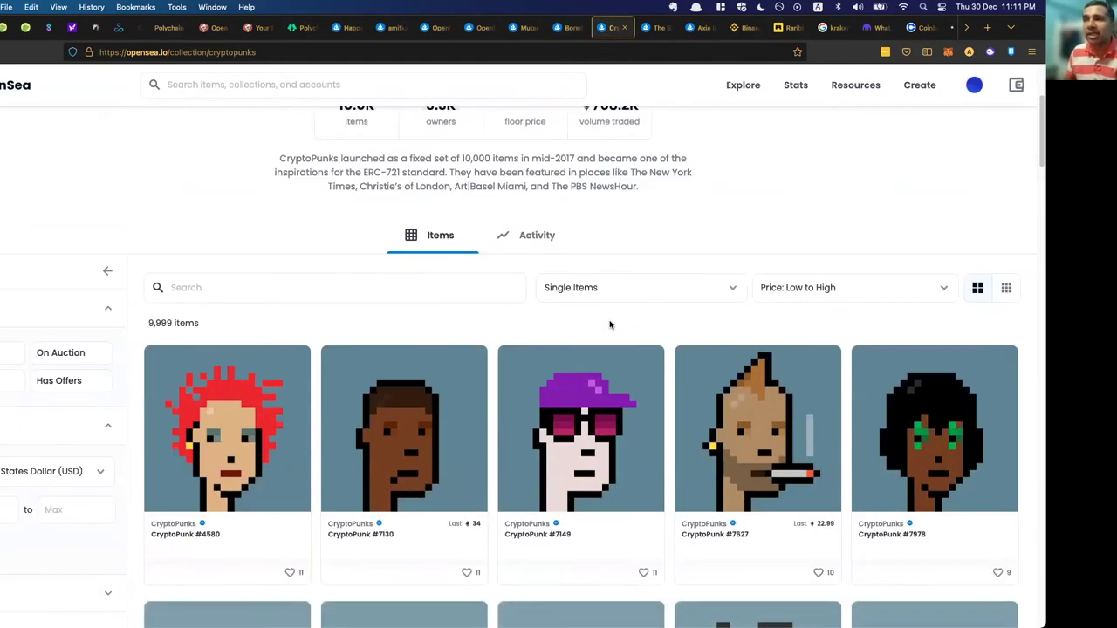
scroll(609, 325, down, 3)
scroll(609, 325, down, 2)
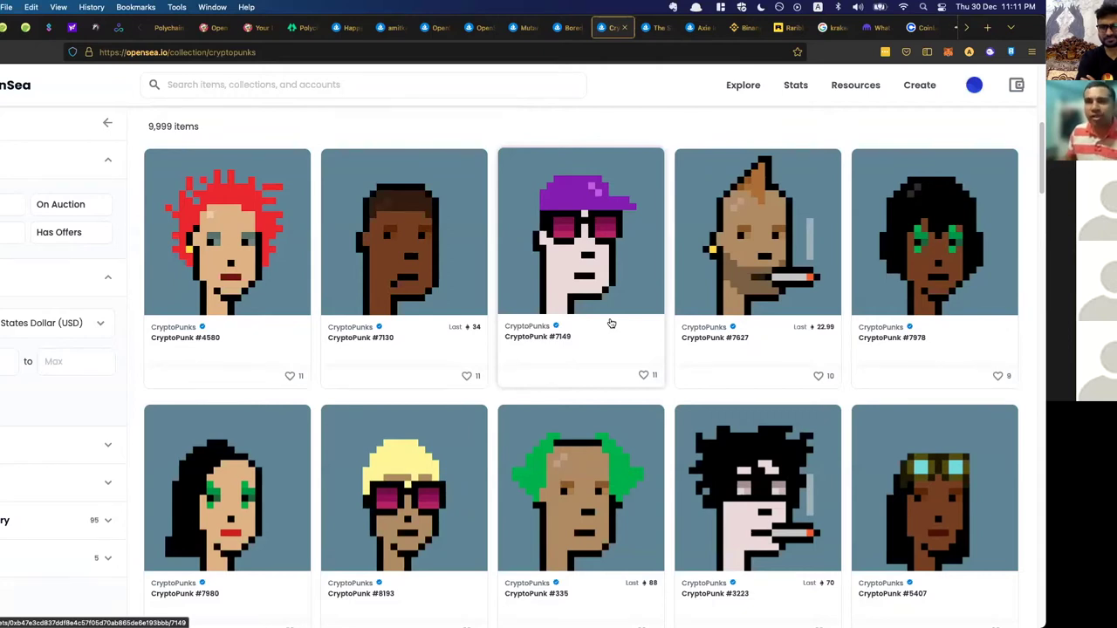
scroll(611, 324, up, 3)
scroll(610, 324, down, 3)
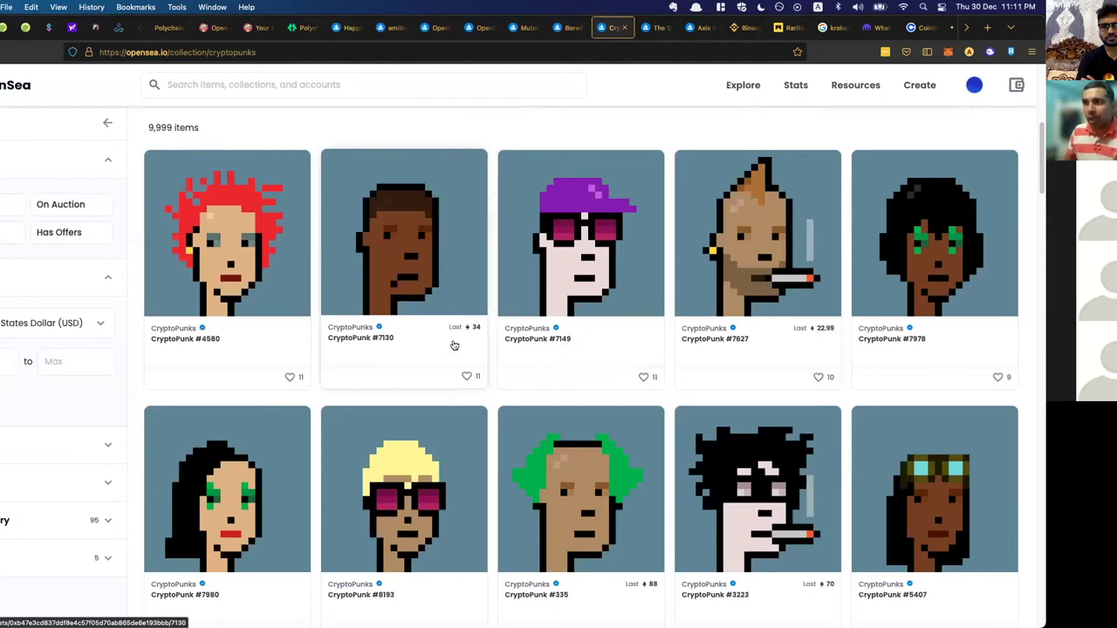
scroll(456, 344, up, 1)
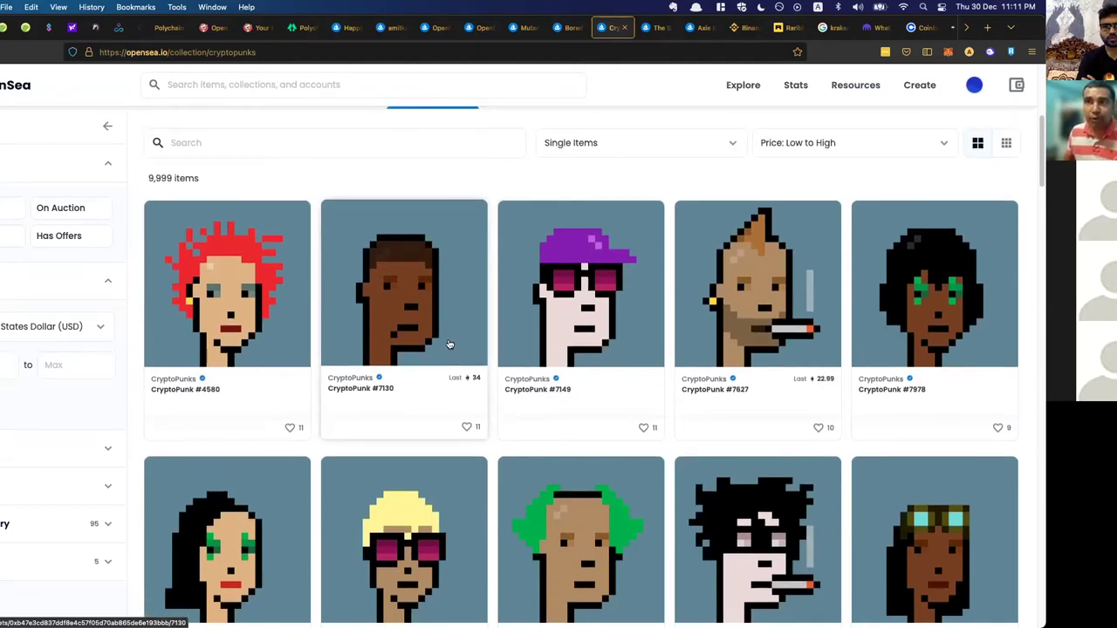
scroll(449, 344, up, 1)
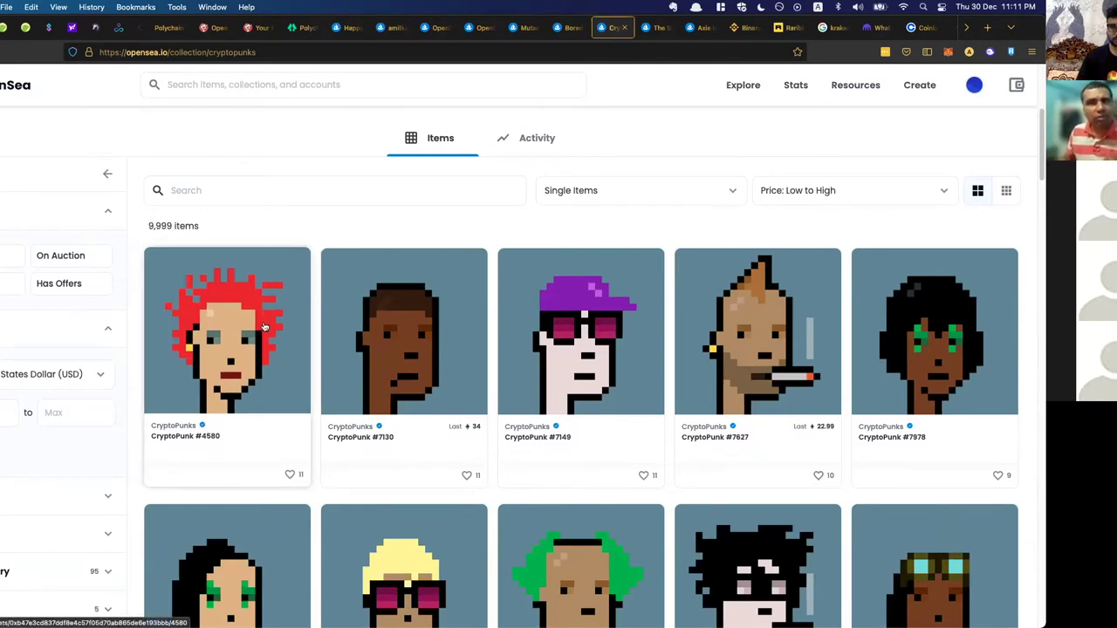
scroll(265, 327, up, 3)
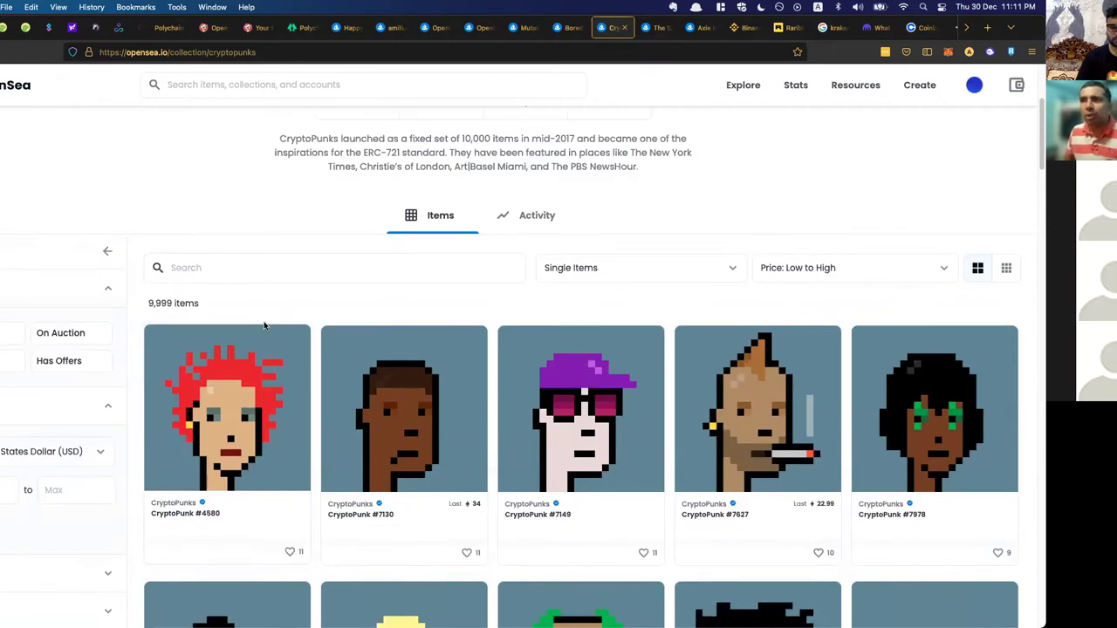
scroll(265, 324, up, 3)
scroll(264, 324, up, 2)
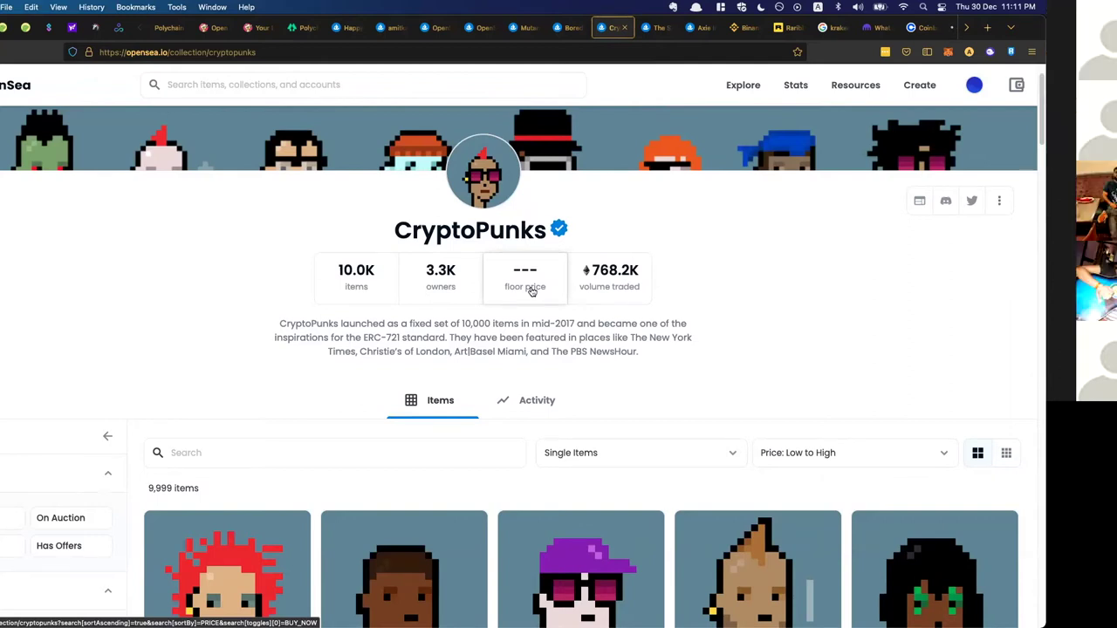
scroll(531, 291, down, 5)
scroll(512, 351, down, 5)
scroll(511, 351, up, 3)
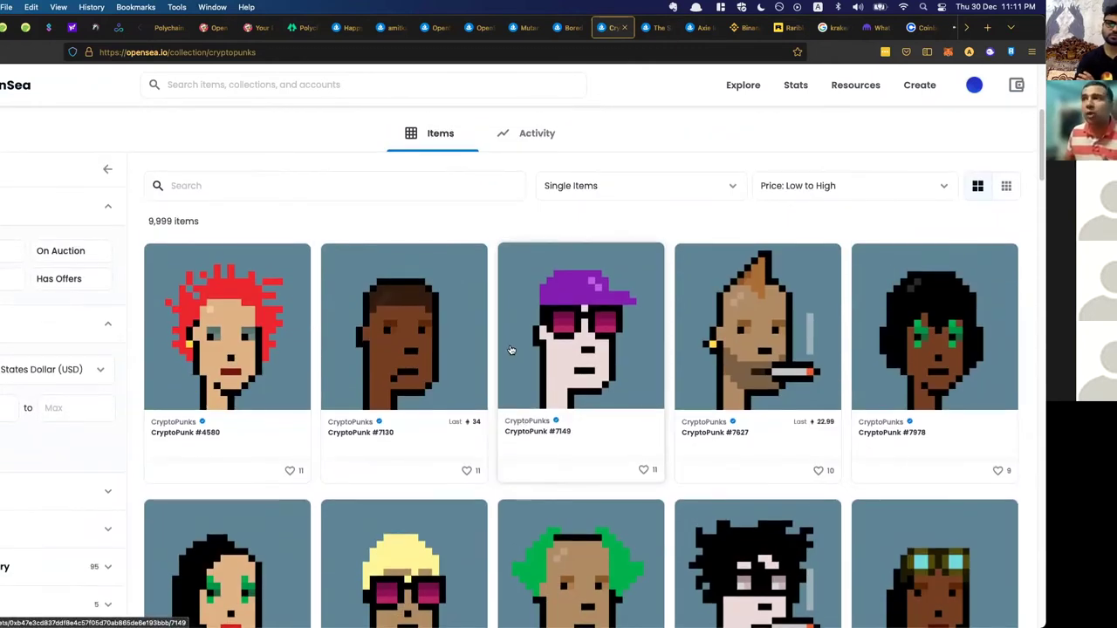
scroll(512, 352, up, 3)
scroll(512, 352, down, 5)
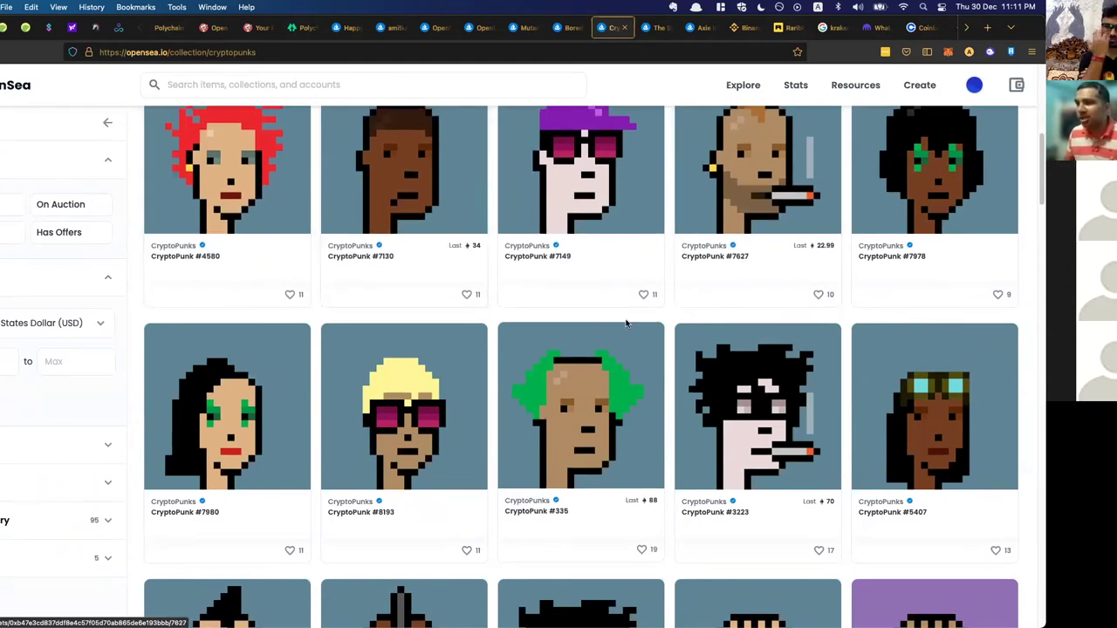
scroll(625, 324, down, 3)
scroll(625, 324, down, 1)
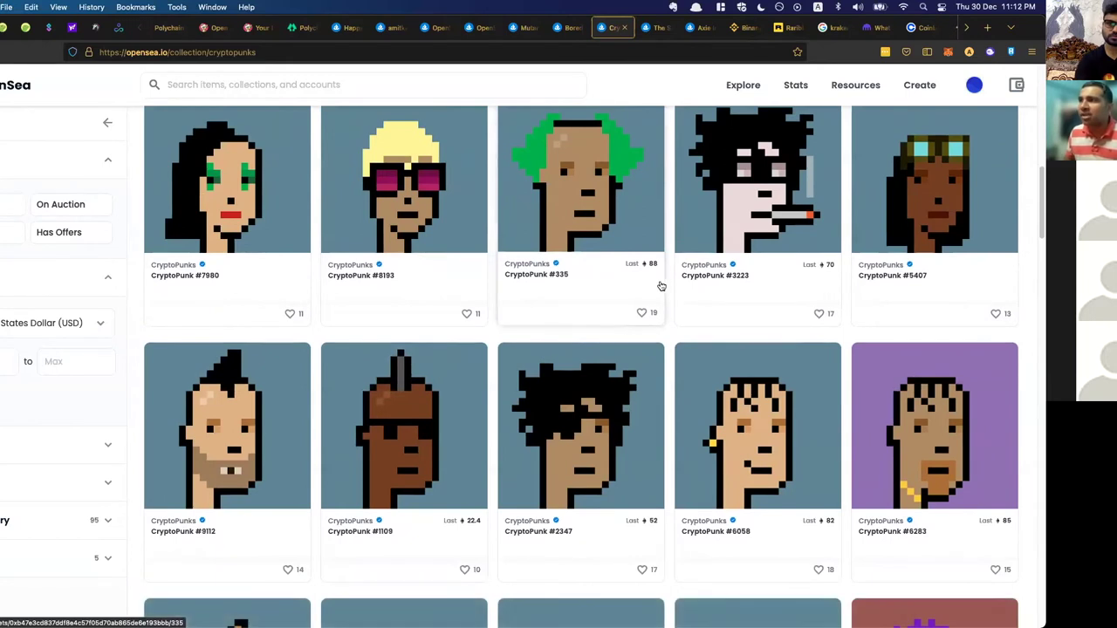
scroll(661, 283, down, 3)
scroll(586, 343, down, 3)
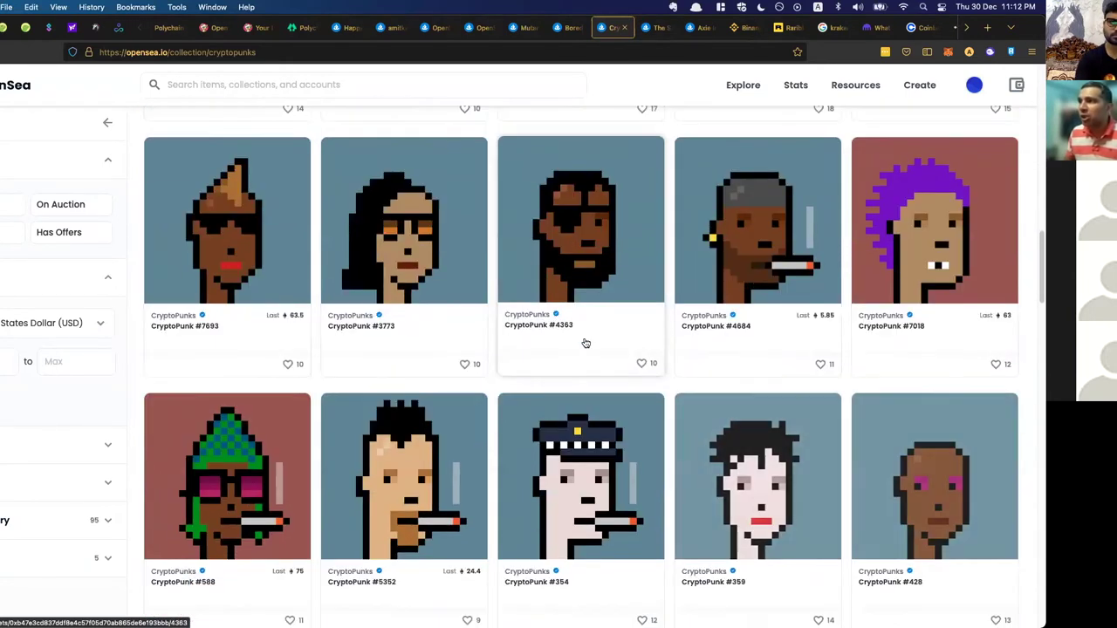
scroll(585, 342, down, 3)
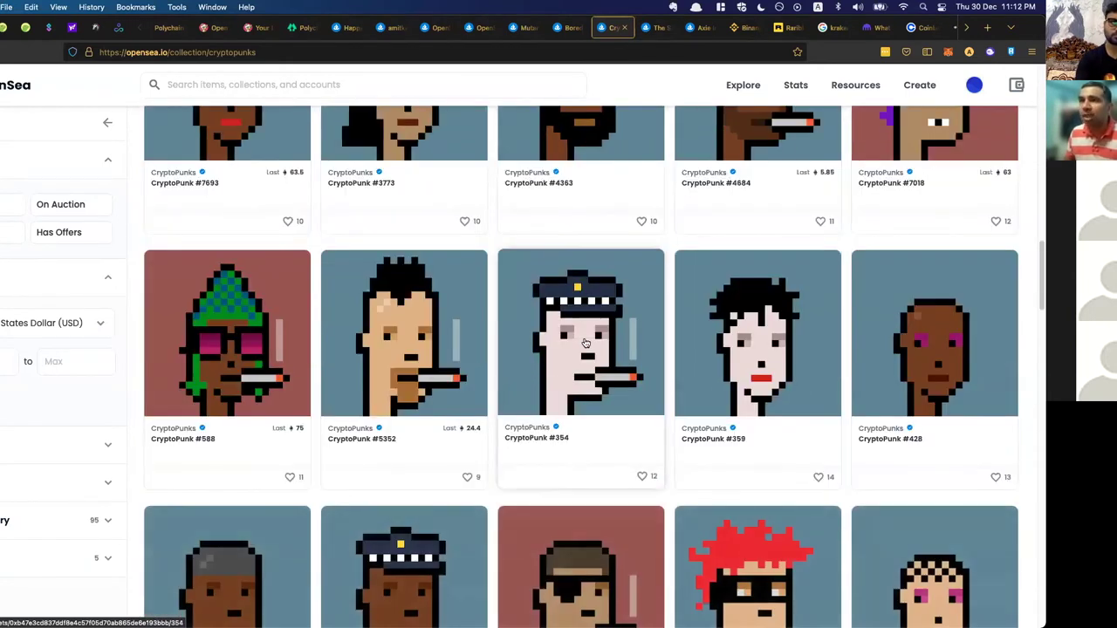
scroll(585, 343, down, 3)
scroll(585, 343, down, 3)
scroll(586, 343, down, 3)
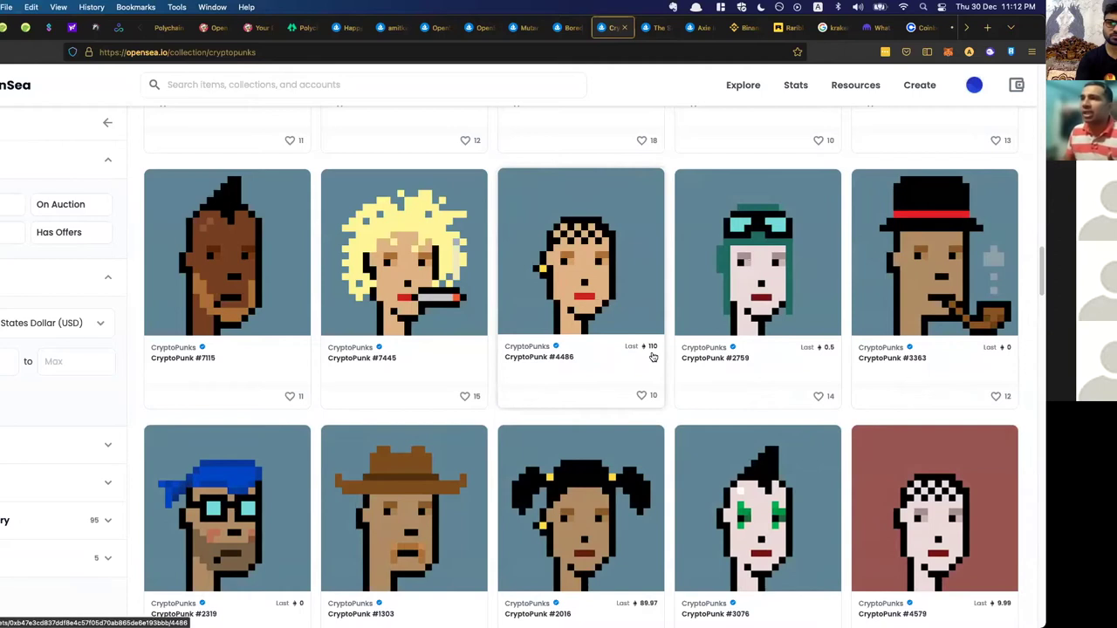
Step: Calculate 110×4000 (440,000) in Alfred, then close Alfred
key(alt+space)
text(11)
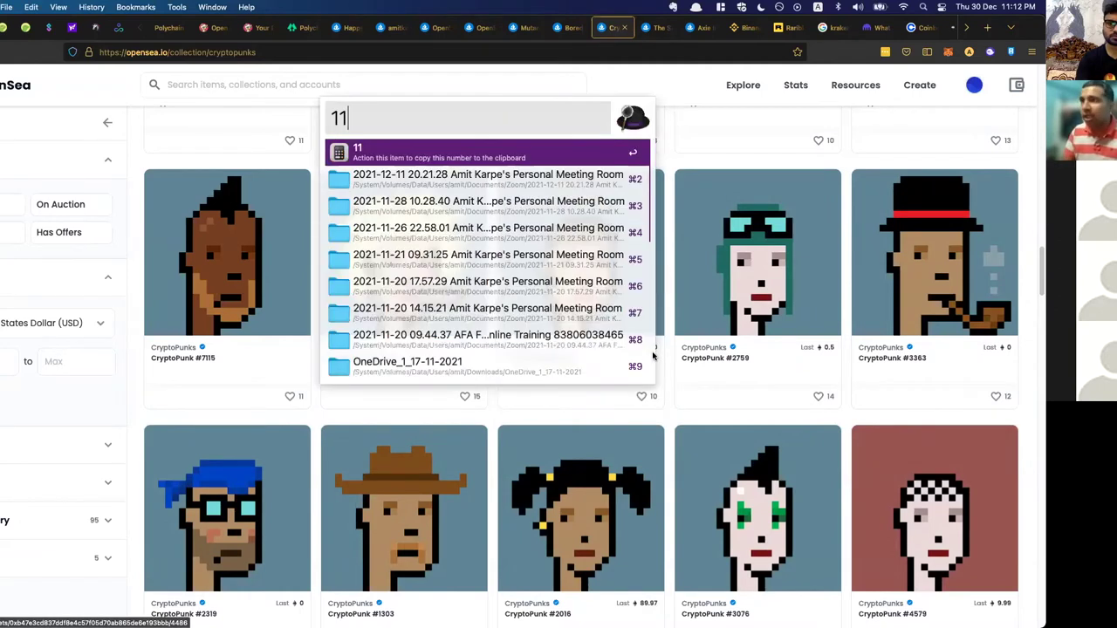
text(0*400)
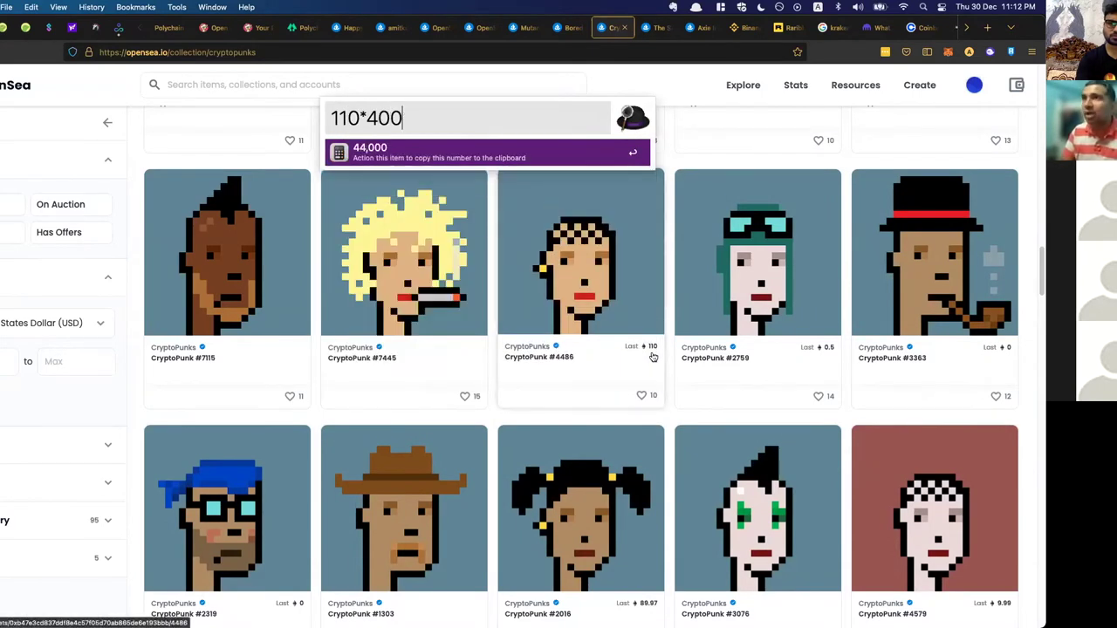
text(0)
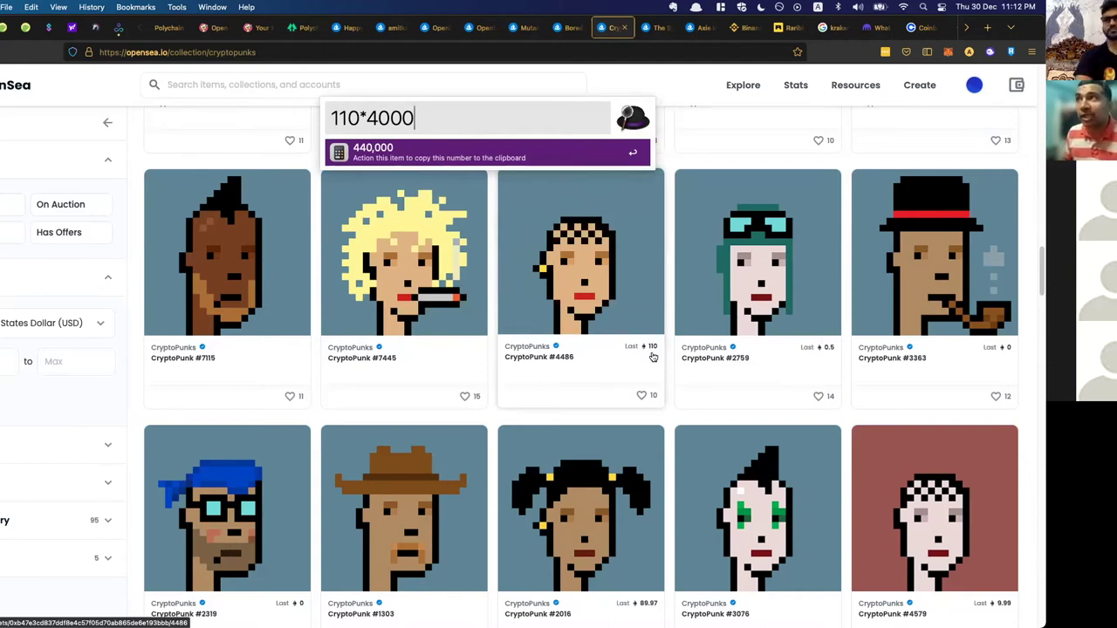
key(Escape)
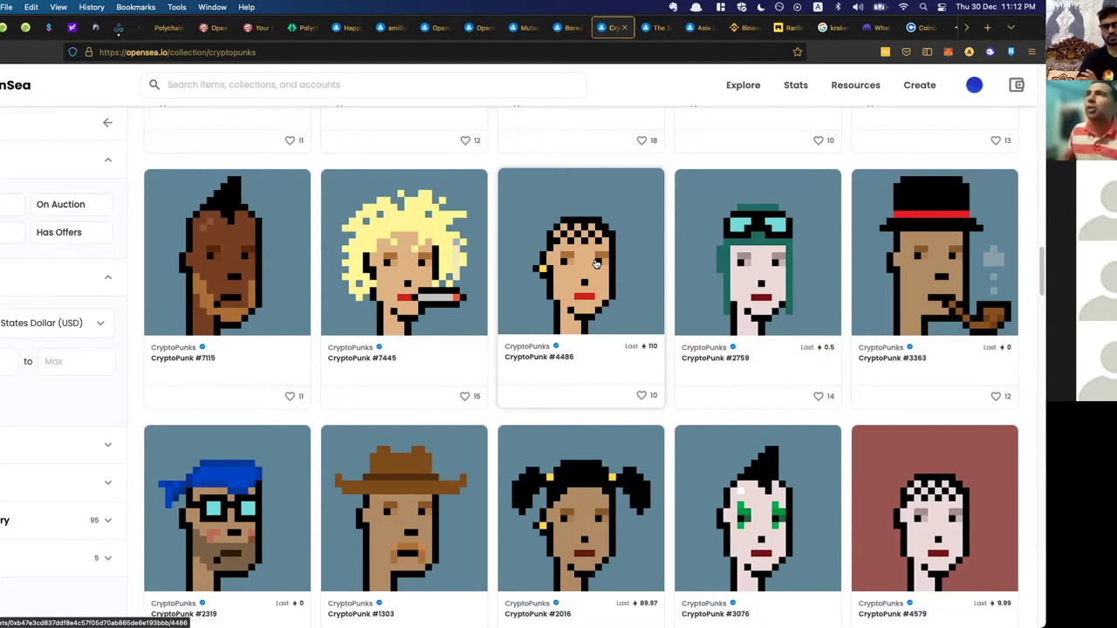
Step: Switch to The Sandbox collection tab to review LAND listings and the 3.3 floor price
click(658, 28)
scroll(672, 319, down, 5)
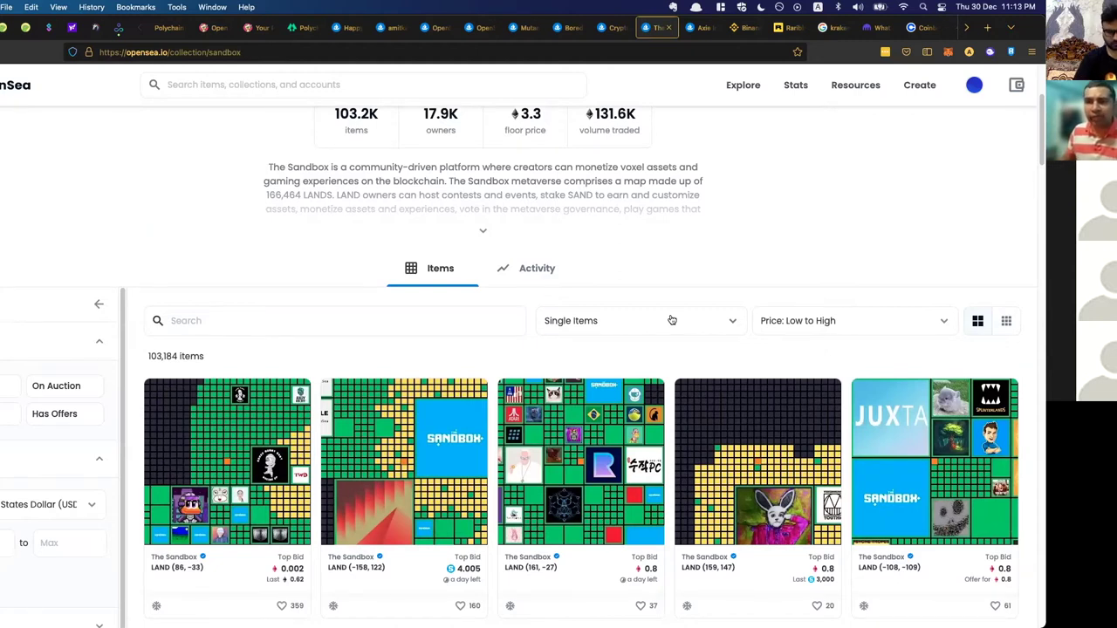
scroll(671, 320, down, 3)
scroll(672, 320, down, 2)
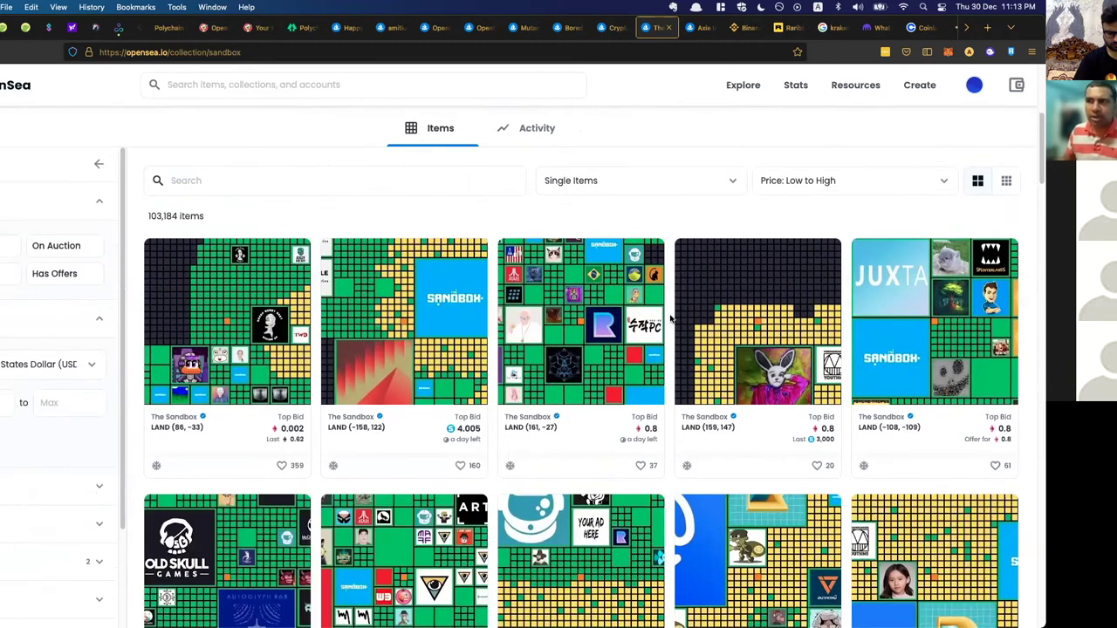
scroll(672, 318, up, 4)
scroll(672, 318, up, 1)
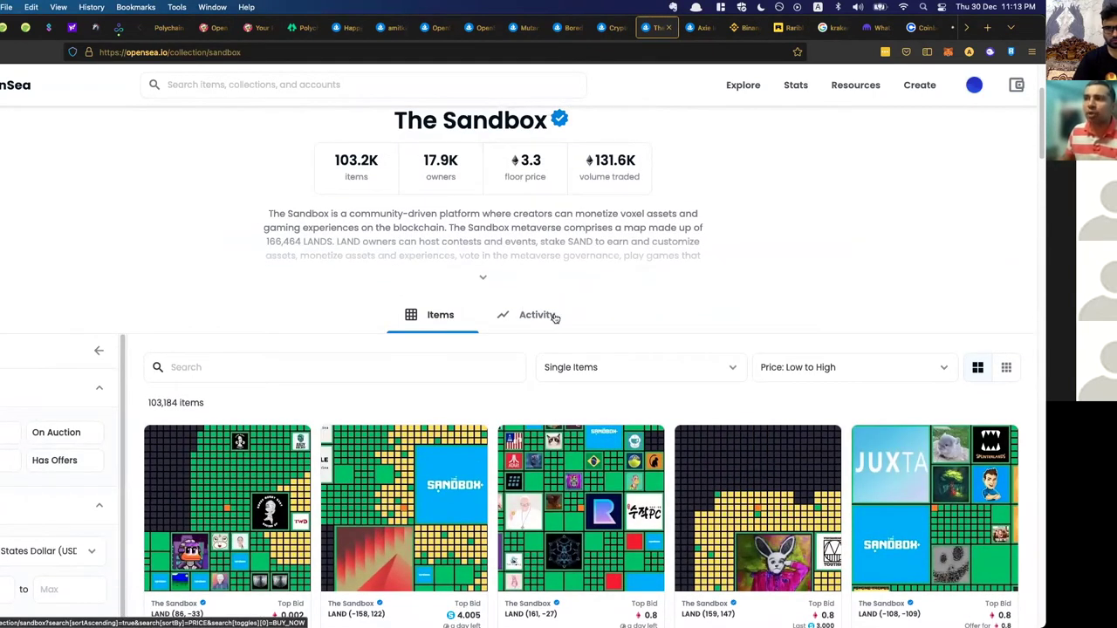
scroll(521, 262, down, 3)
scroll(515, 288, down, 3)
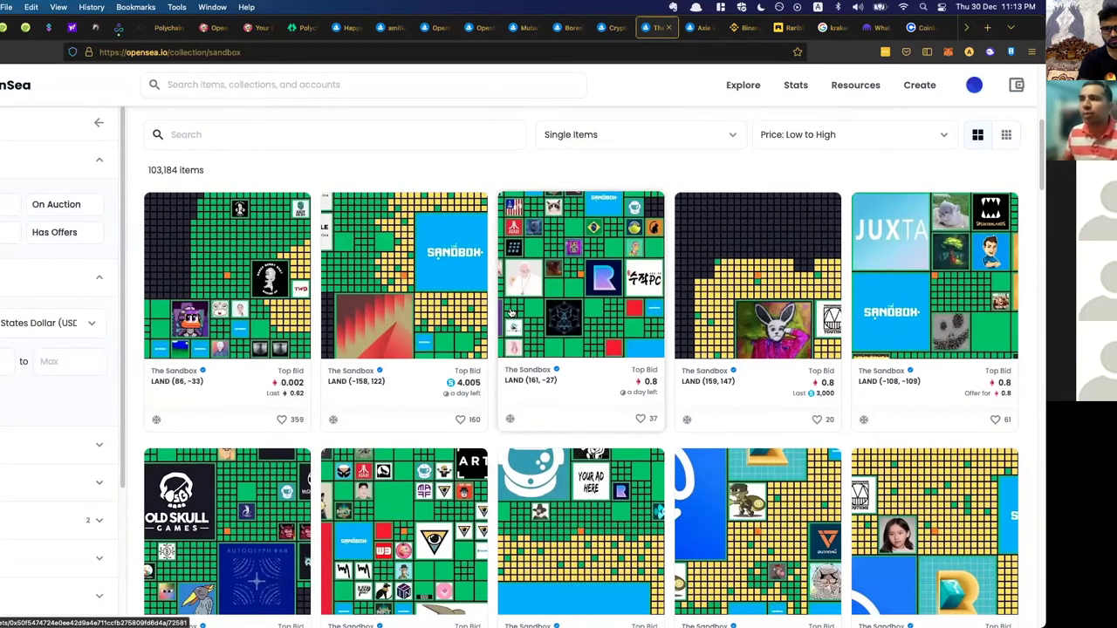
scroll(512, 312, down, 2)
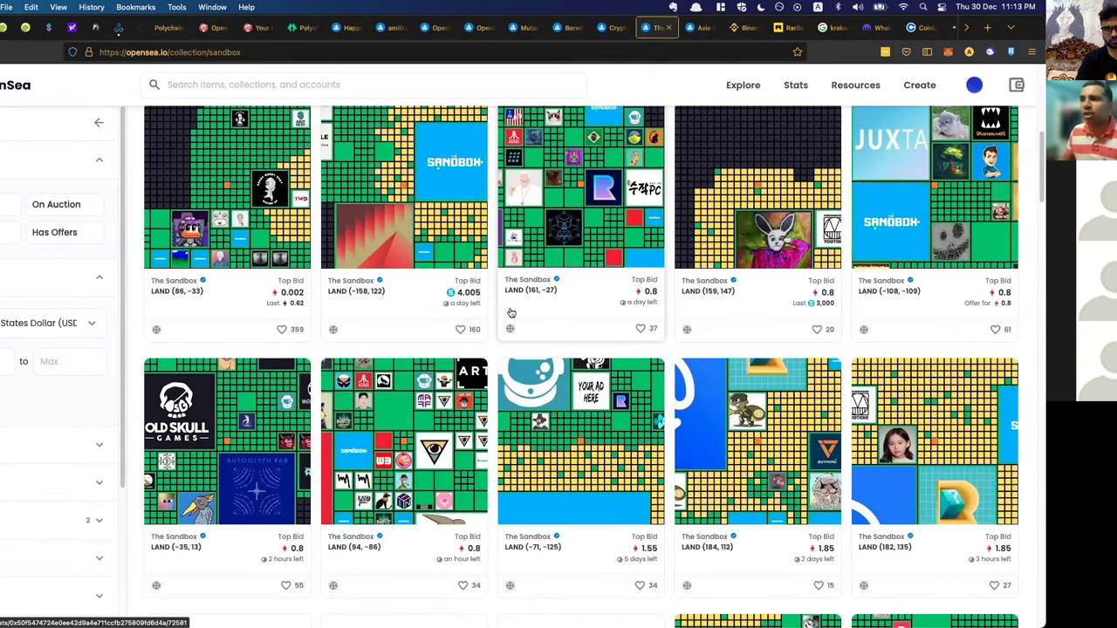
scroll(511, 312, down, 2)
scroll(511, 312, down, 2)
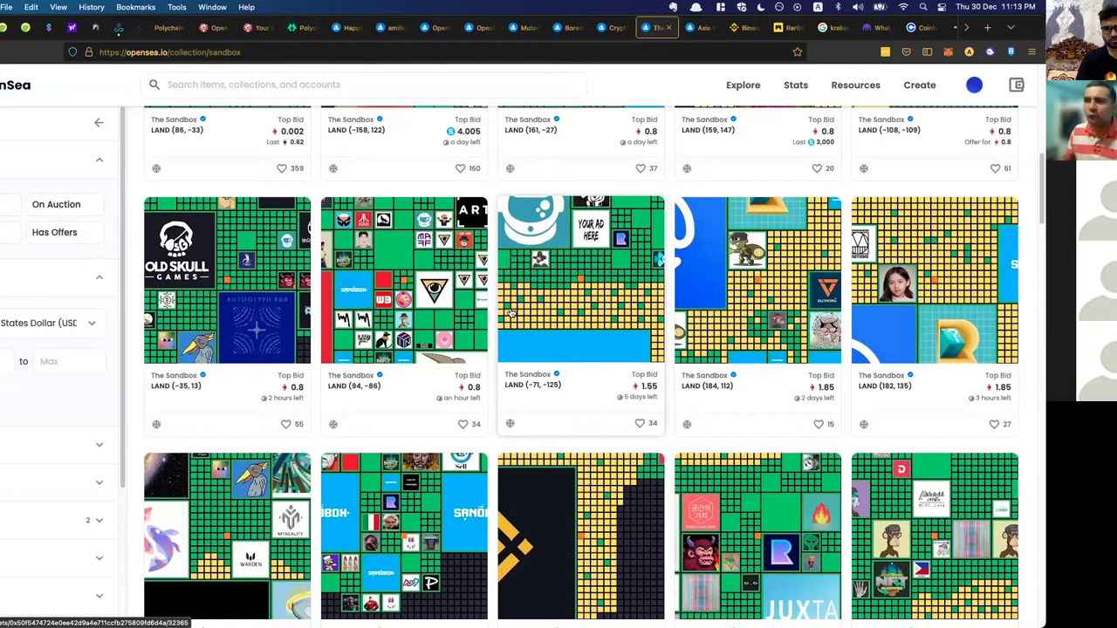
scroll(512, 312, down, 1)
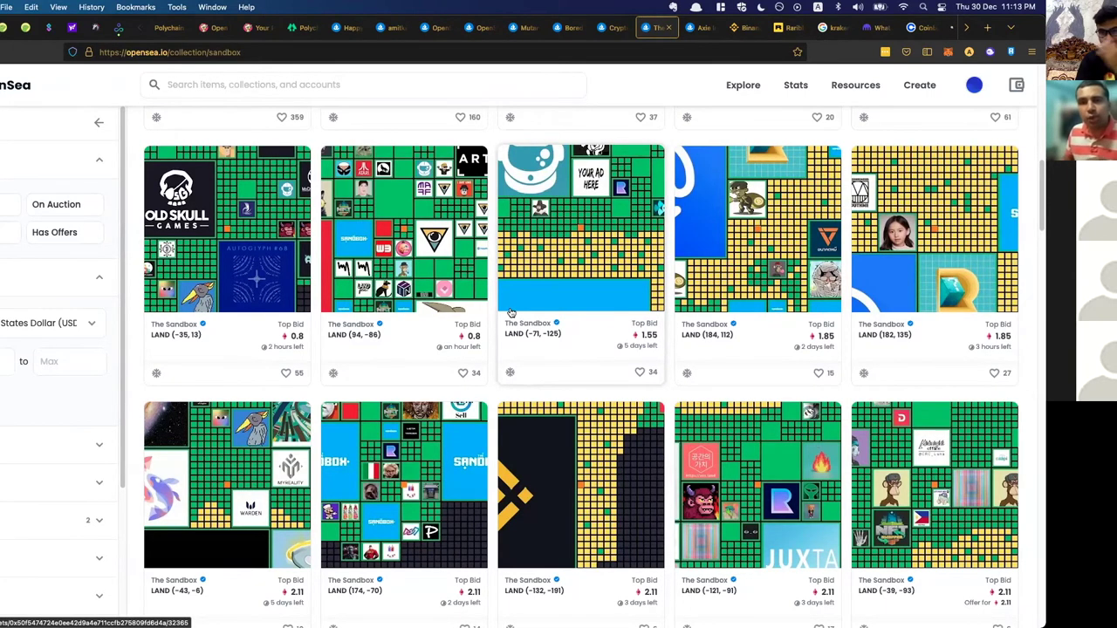
scroll(512, 312, down, 1)
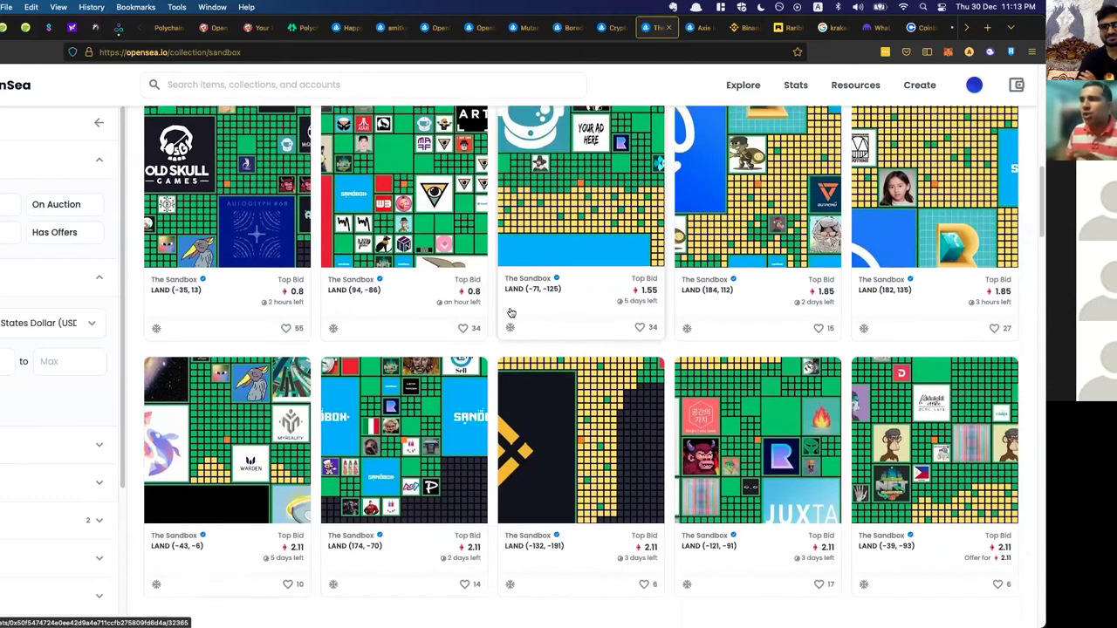
scroll(511, 313, up, 3)
scroll(511, 310, up, 5)
scroll(511, 310, up, 5)
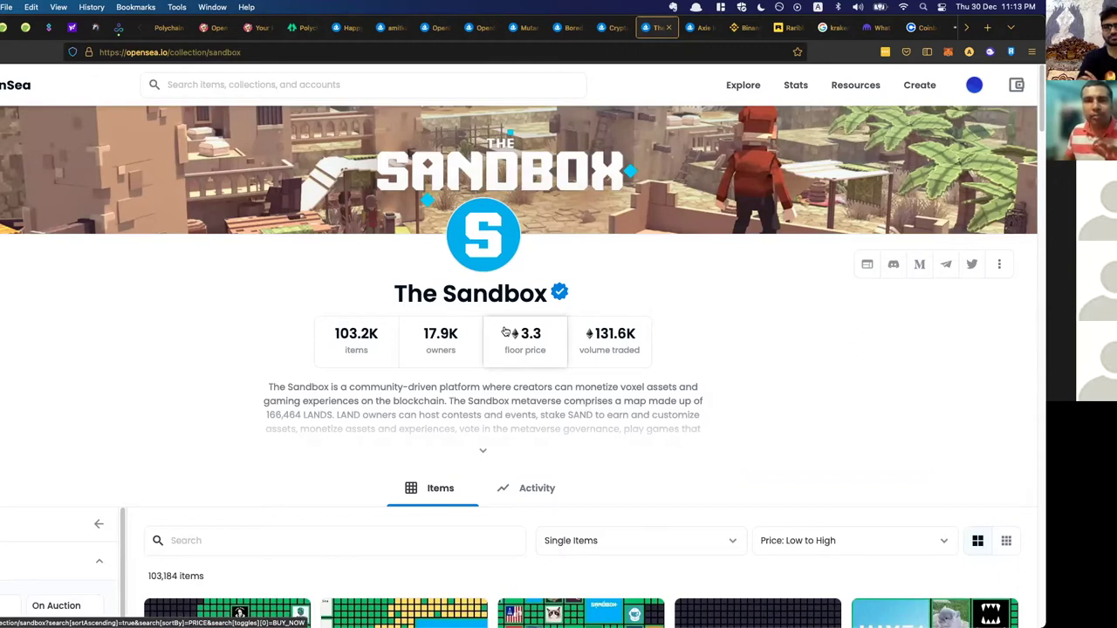
scroll(506, 332, down, 3)
scroll(506, 332, down, 3)
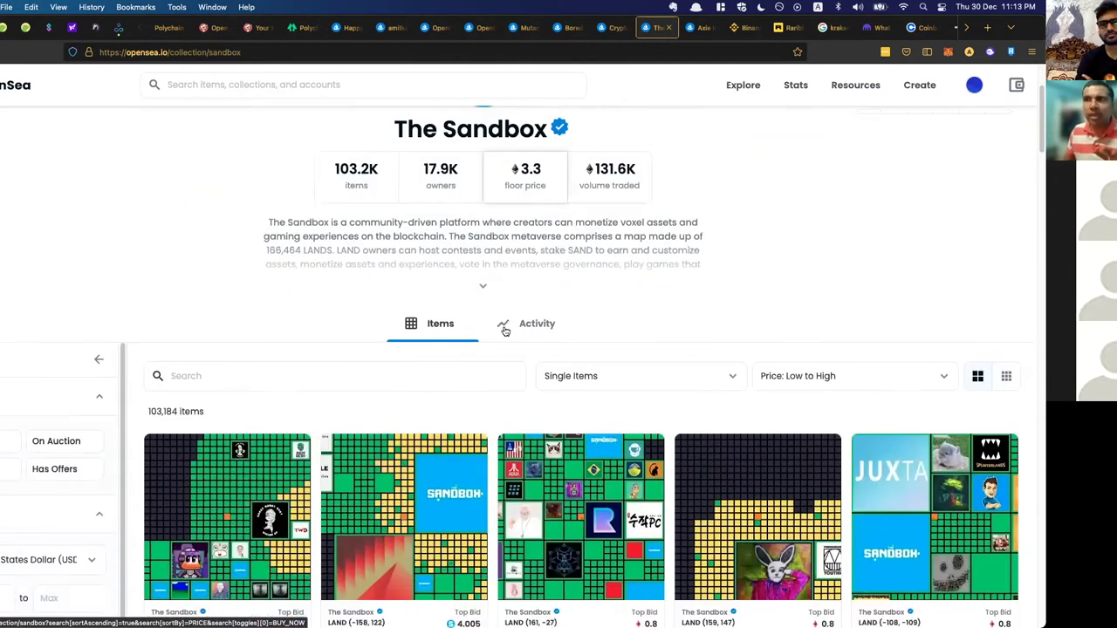
scroll(506, 332, down, 3)
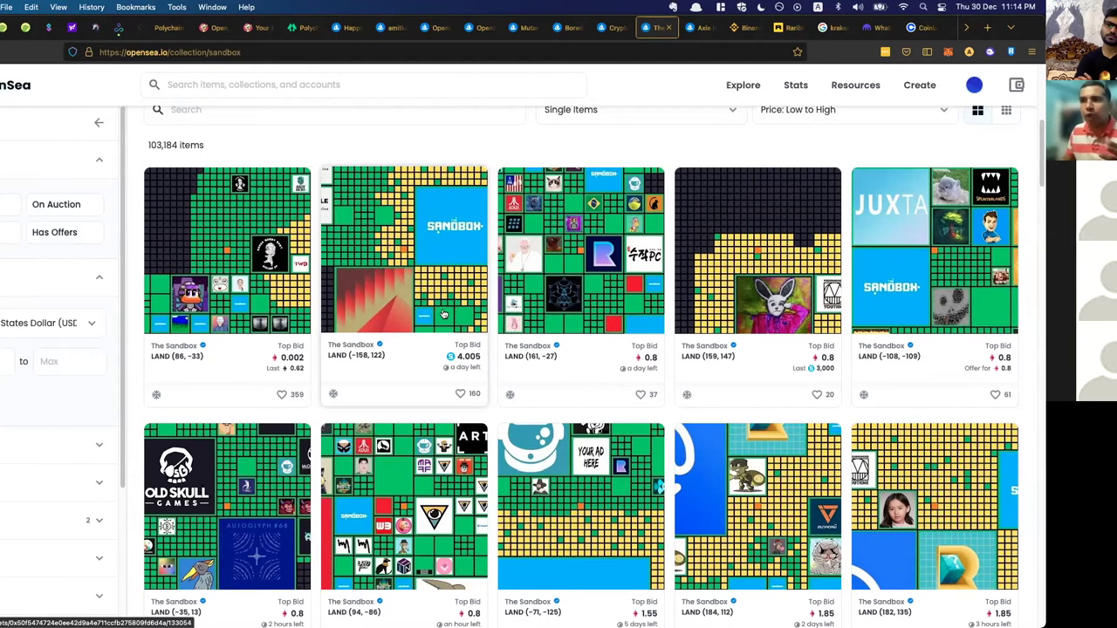
scroll(443, 314, down, 5)
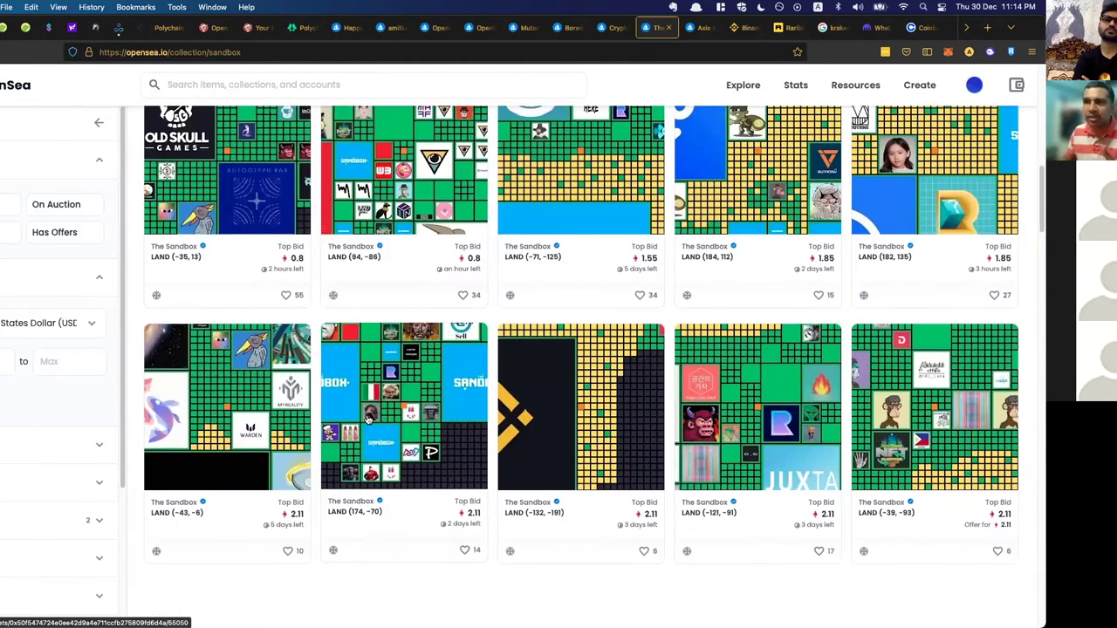
scroll(367, 419, up, 2)
scroll(367, 419, up, 2)
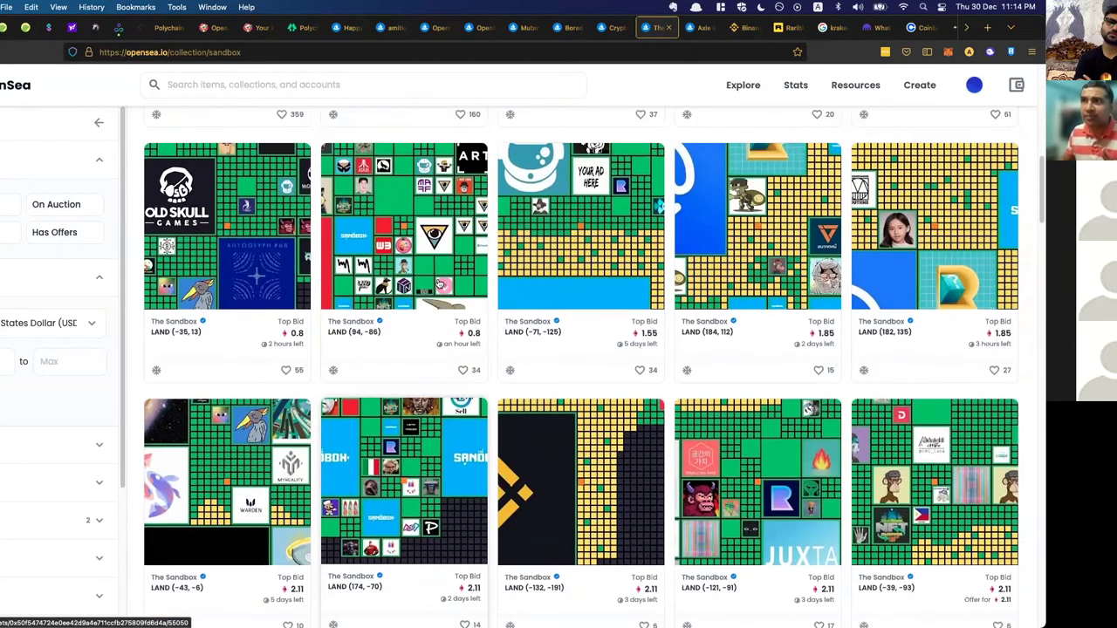
scroll(432, 249, up, 1)
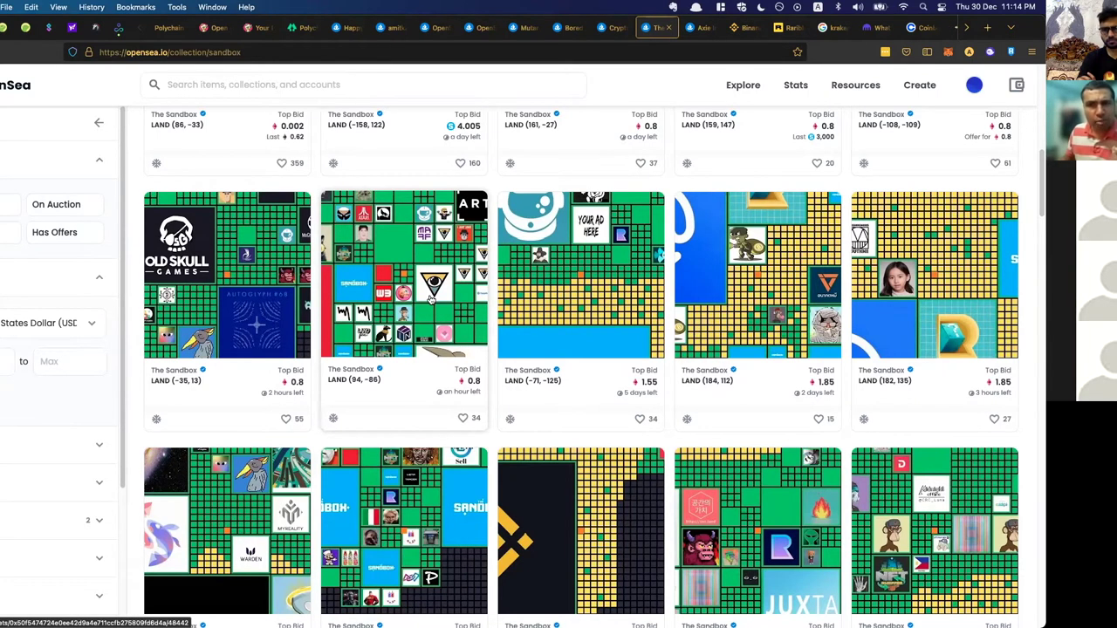
scroll(431, 295, up, 3)
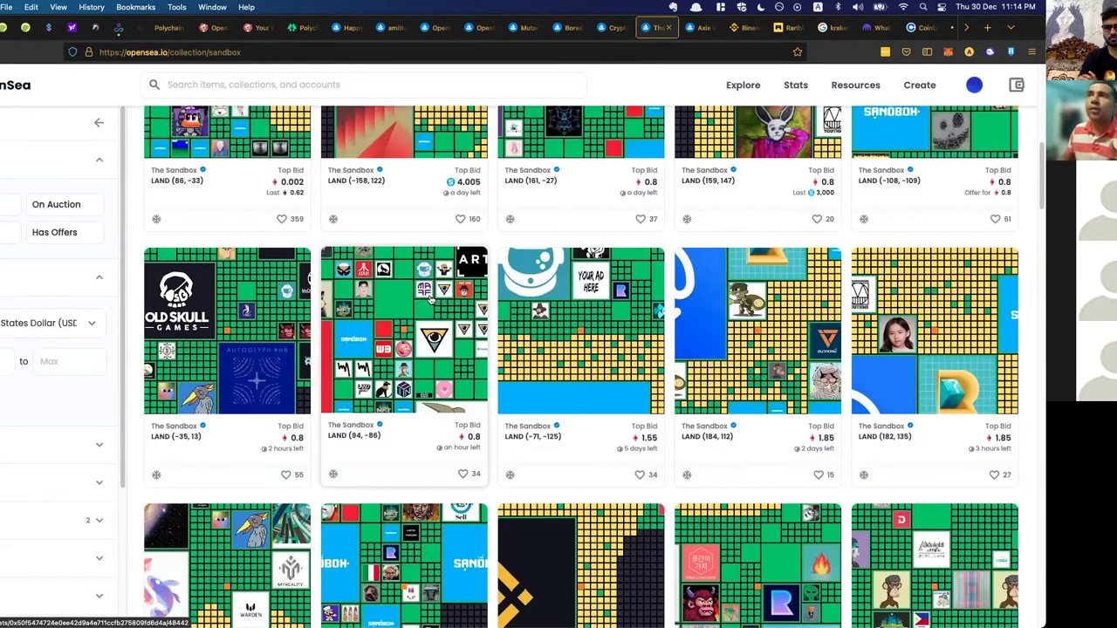
scroll(430, 295, up, 3)
scroll(431, 295, up, 3)
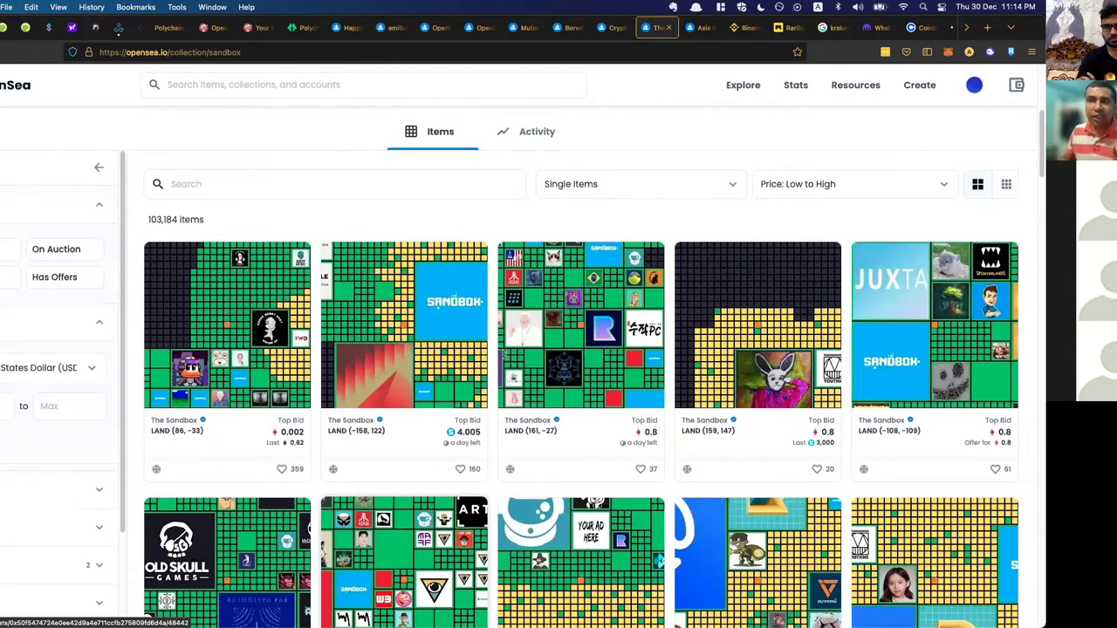
scroll(504, 354, up, 3)
scroll(504, 353, up, 2)
scroll(499, 353, up, 5)
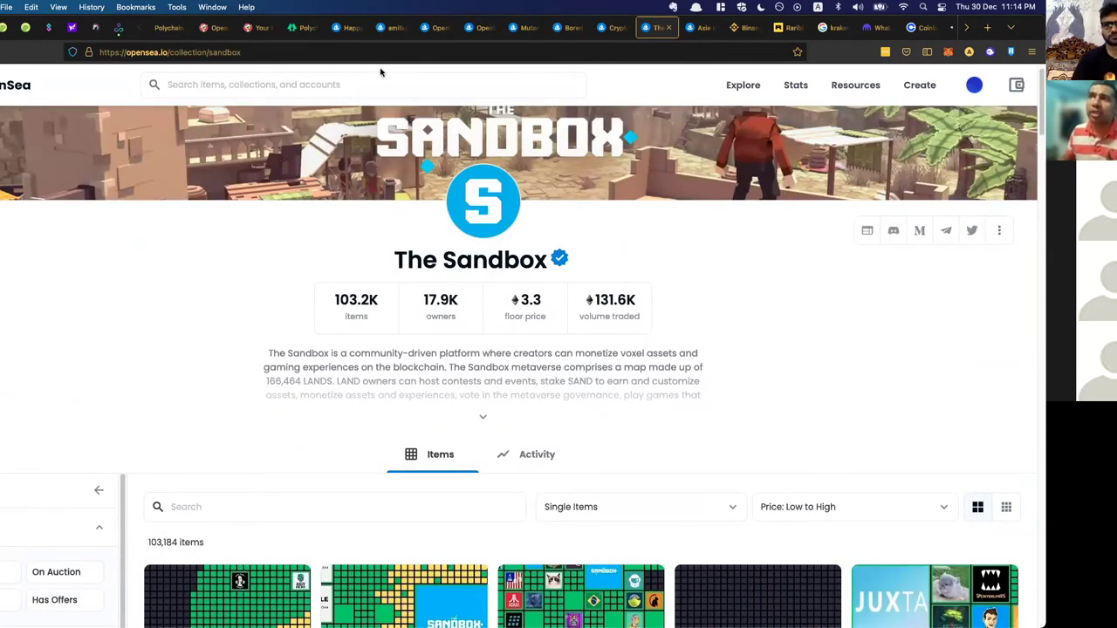
Step: Step through the OpenSea tabs to the Axie Infinity collection (283.8K items), then scroll the tab strip
click(432, 28)
click(475, 28)
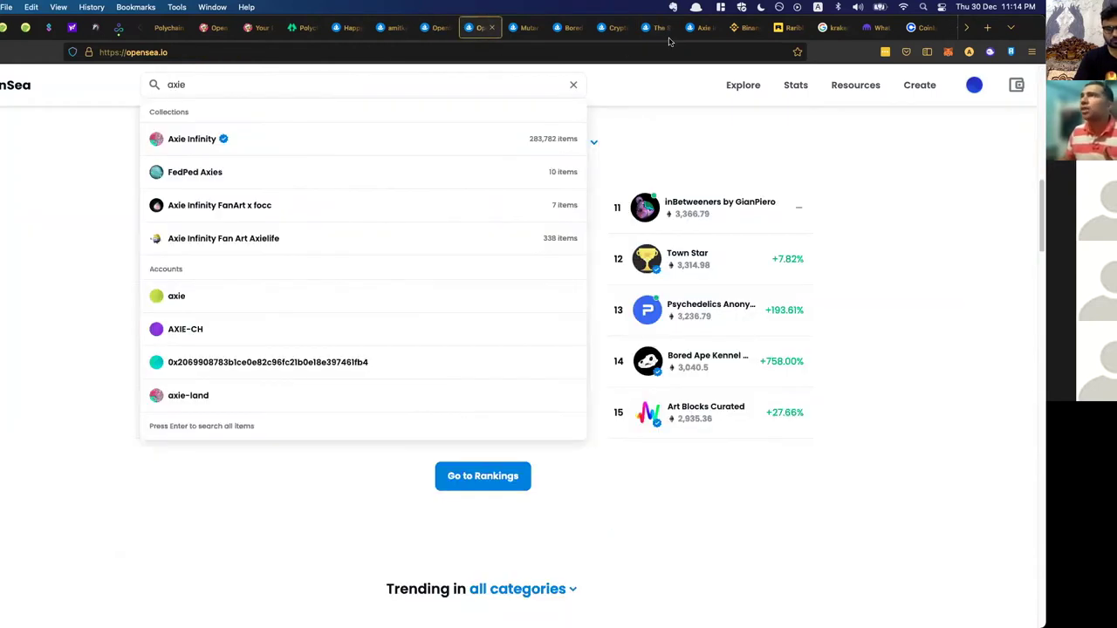
click(704, 34)
scroll(585, 308, down, 5)
scroll(585, 308, down, 3)
scroll(585, 308, up, 3)
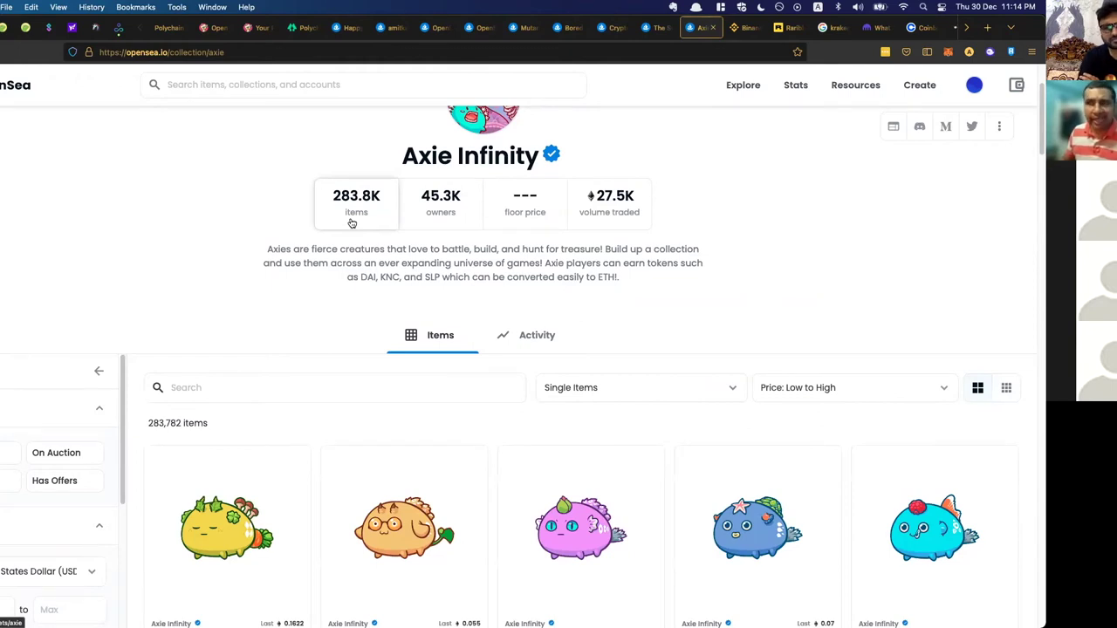
scroll(351, 223, down, 3)
scroll(402, 311, down, 3)
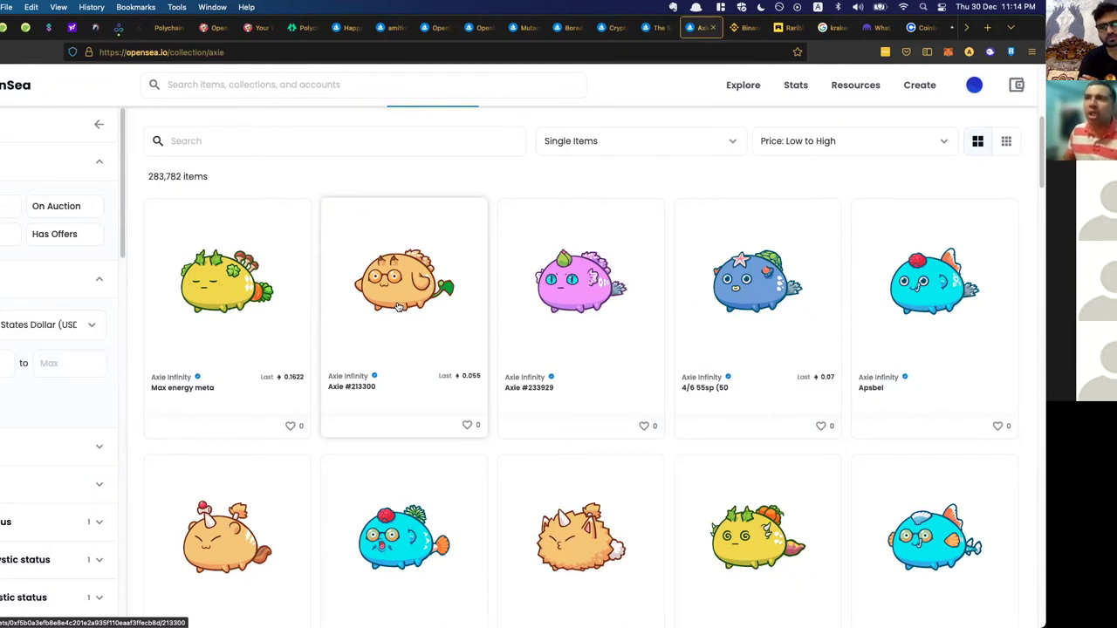
scroll(398, 308, down, 2)
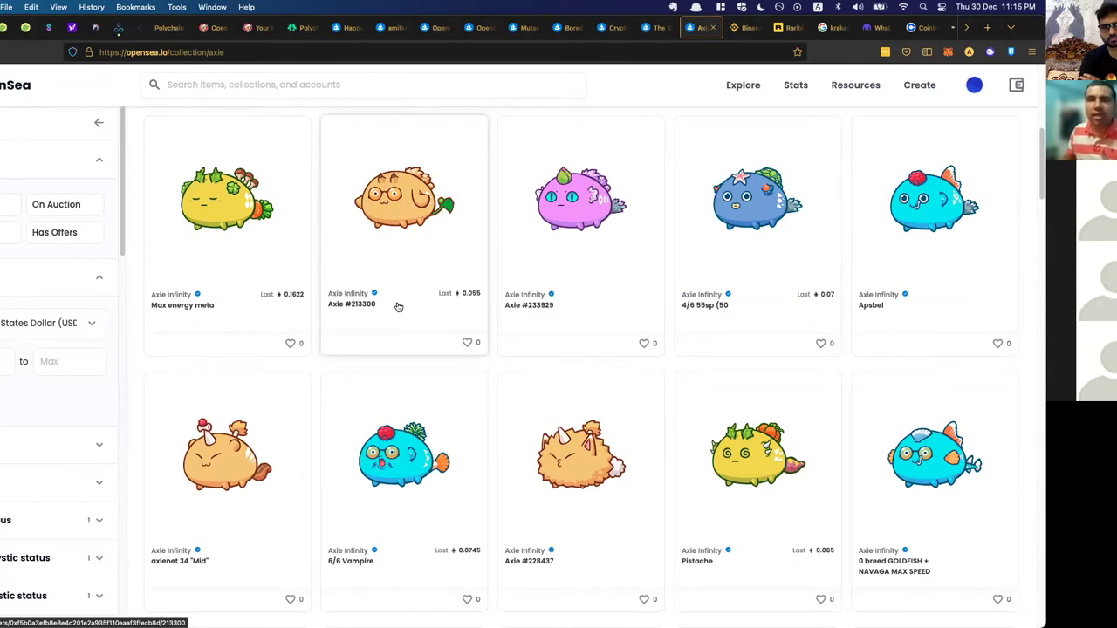
scroll(397, 307, up, 3)
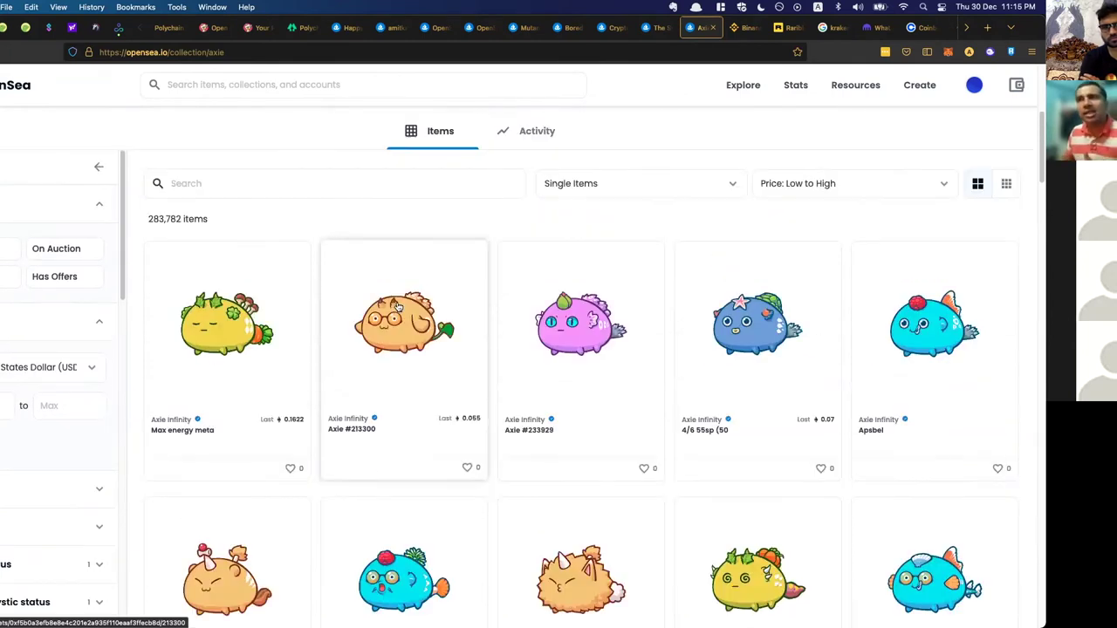
scroll(398, 307, up, 3)
scroll(398, 308, up, 3)
scroll(397, 307, down, 1)
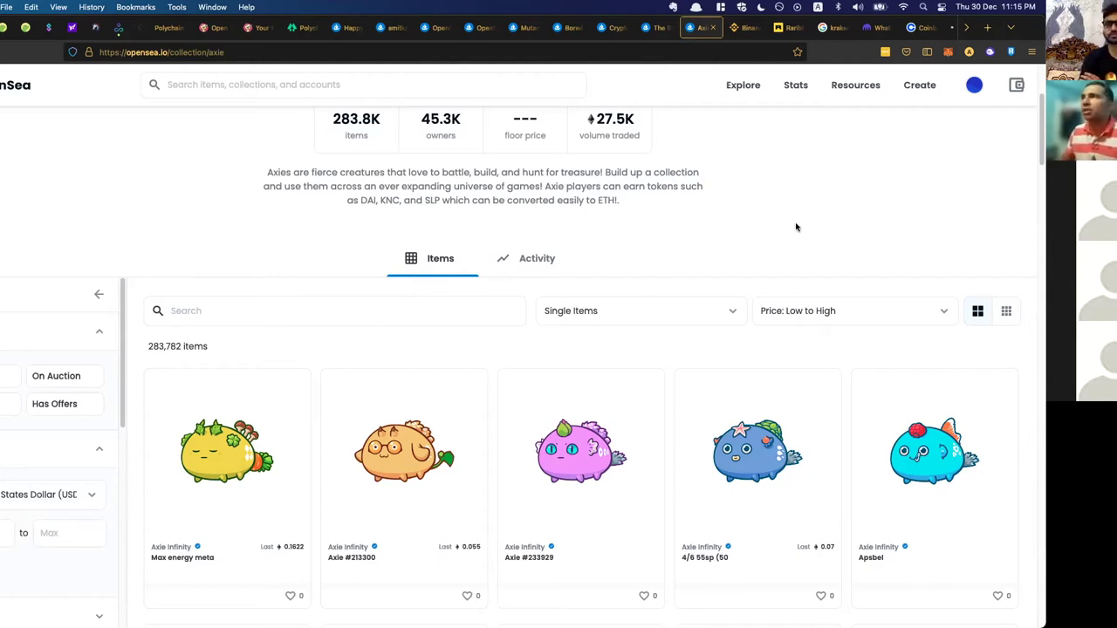
click(966, 27)
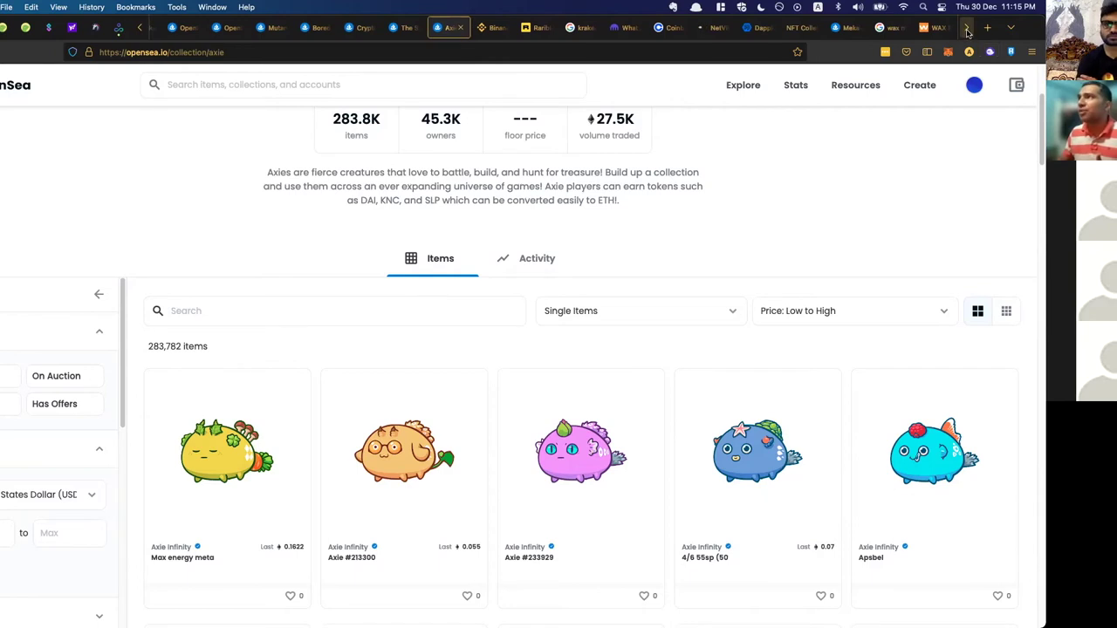
Step: Reveal the hidden tabs and switch to the Big Time site's SPACE NFT announcement
click(966, 27)
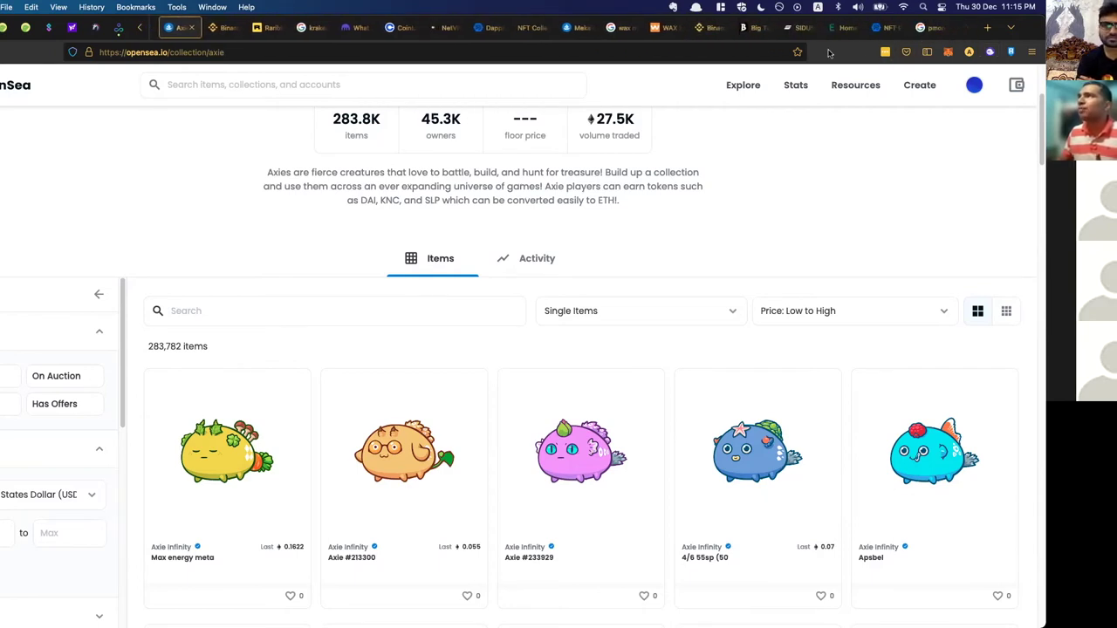
click(750, 28)
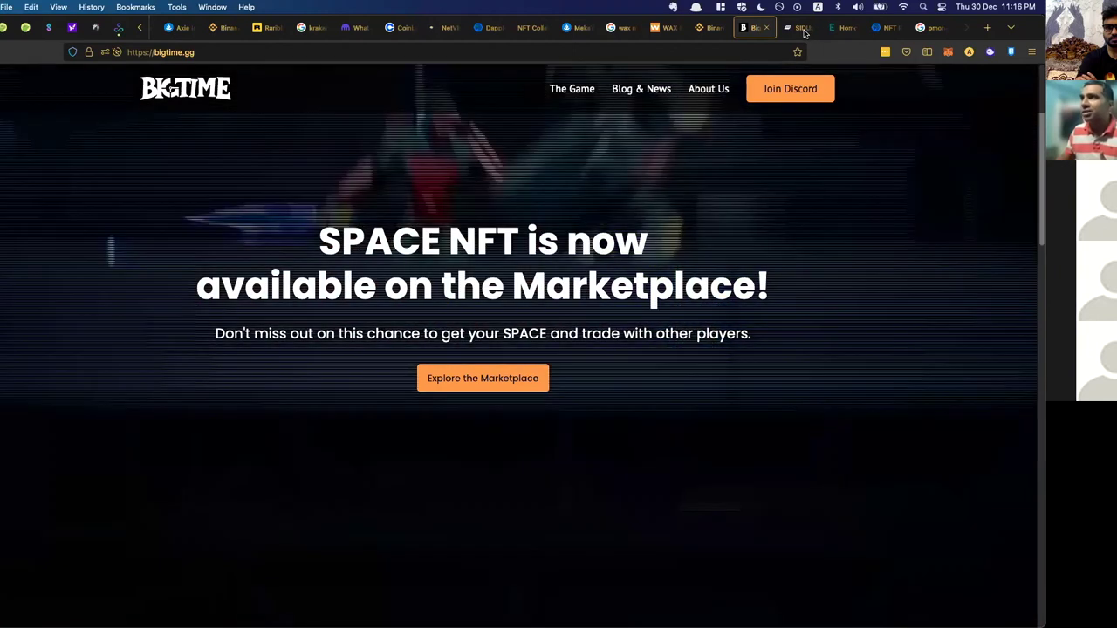
Step: Switch to the Sidus Heroes tab and bring up the Firefox main menu
key(ctrl+Tab)
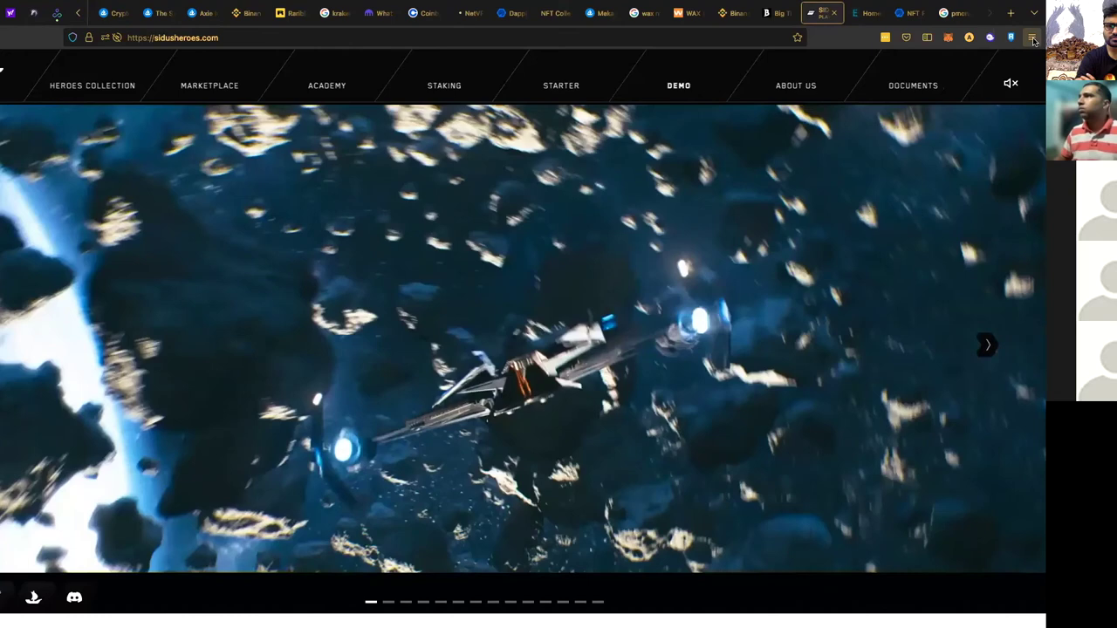
click(1032, 36)
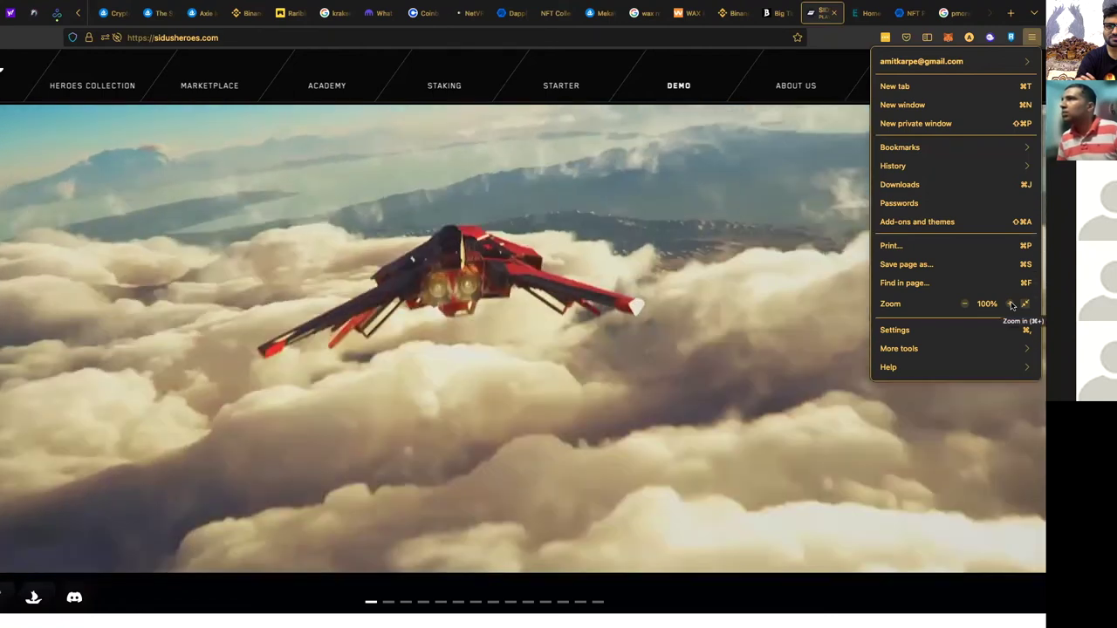
Step: Zoom the Sidus Heroes page to 110% and close the Firefox menu
click(1010, 303)
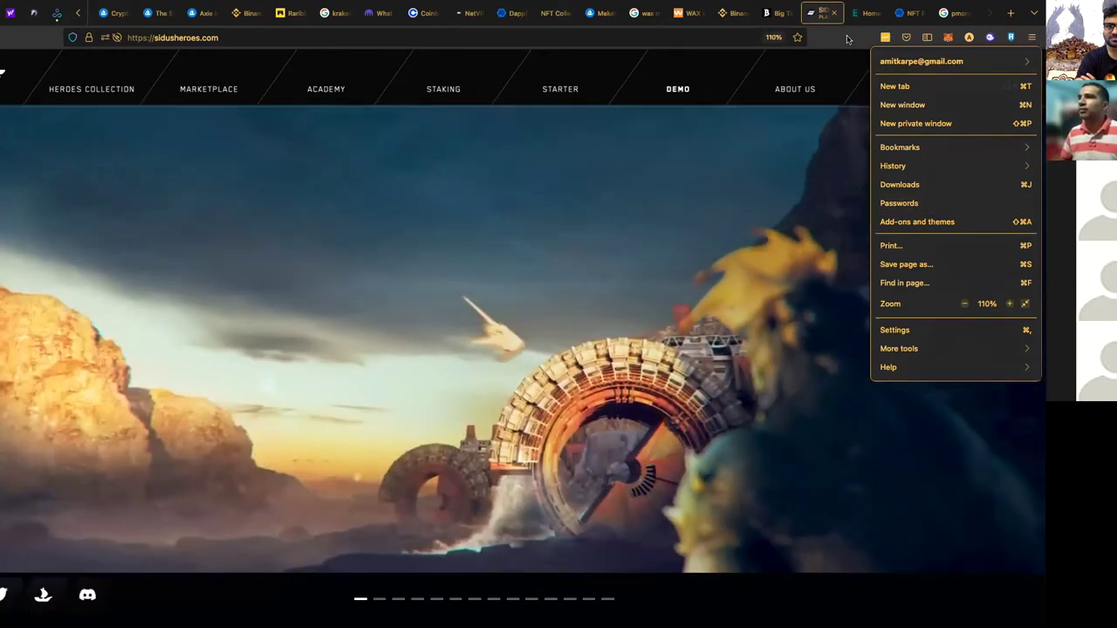
click(1030, 39)
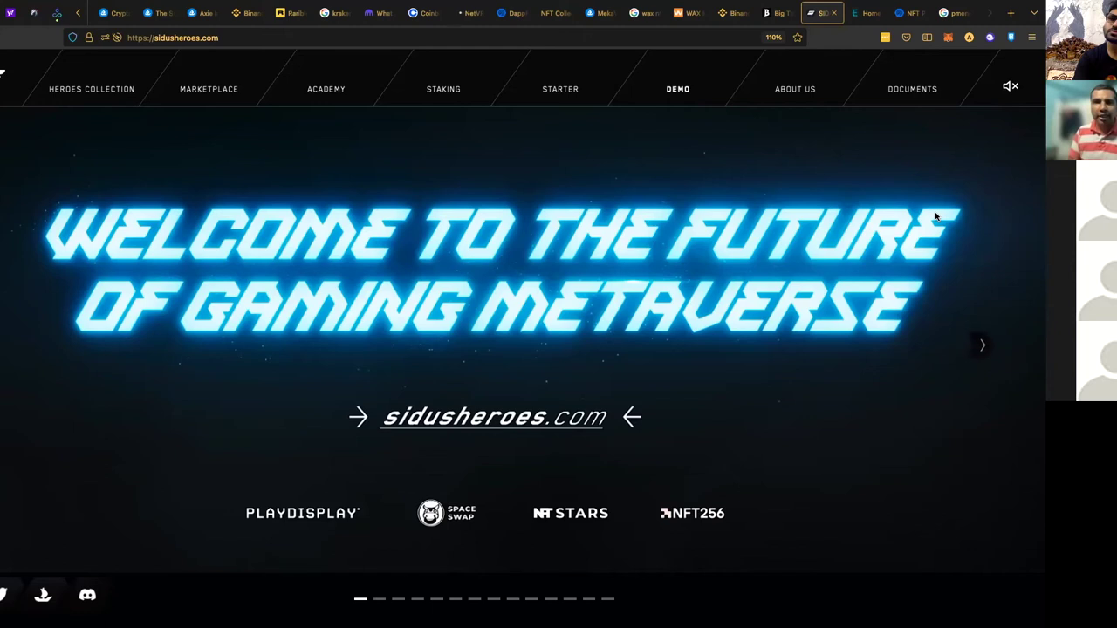
Step: Switch to the ertha.io tab with its NFT land banner and Discord/Telegram counts
click(864, 13)
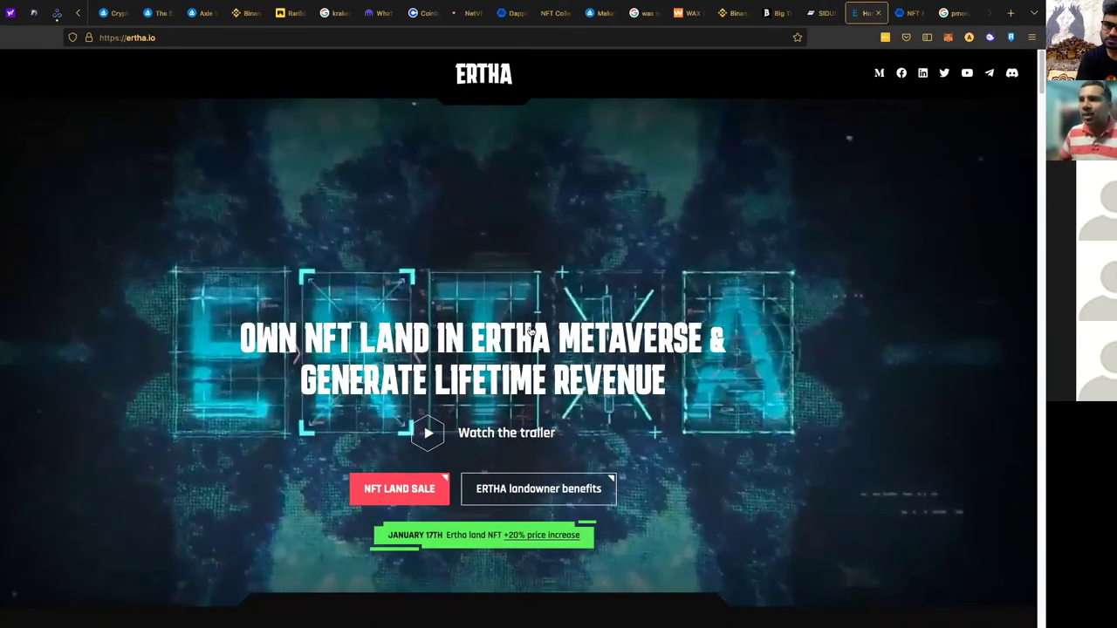
scroll(530, 331, down, 3)
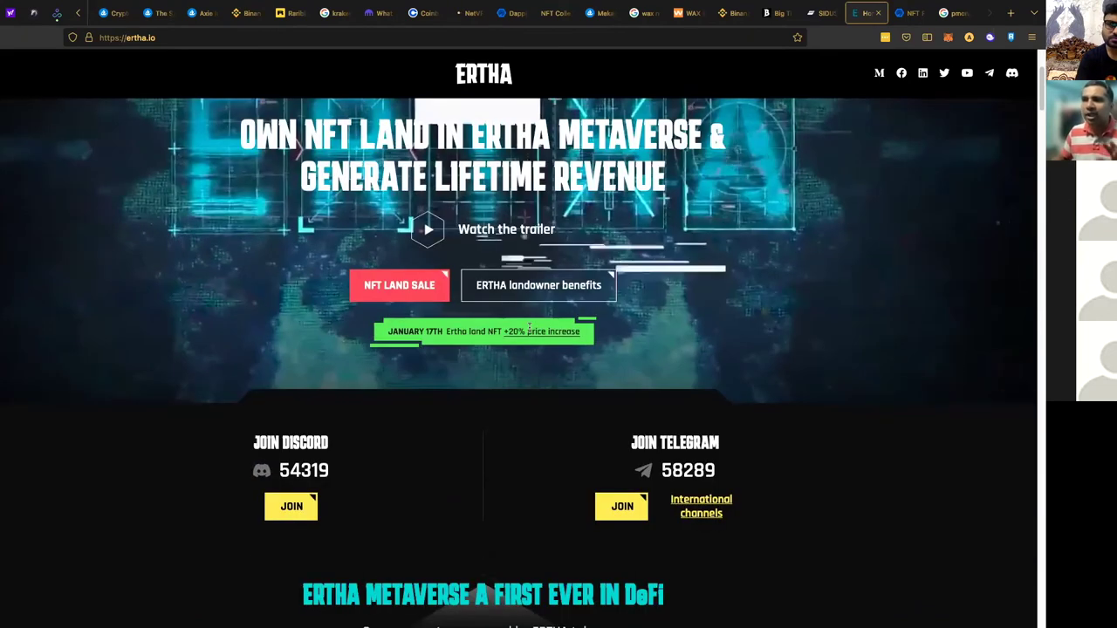
scroll(528, 328, up, 3)
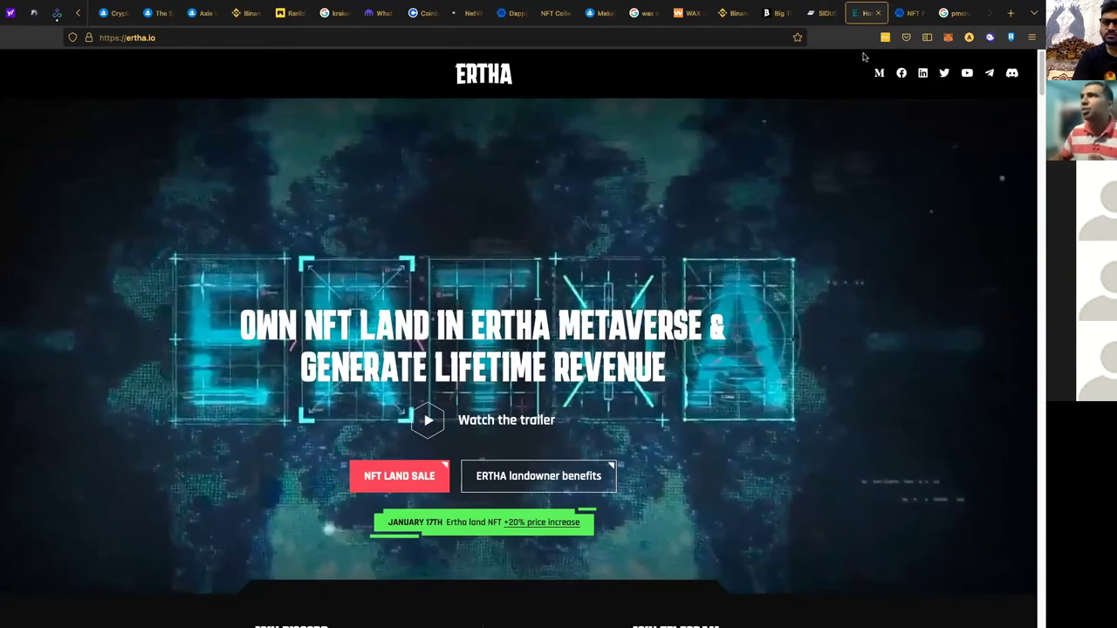
Step: Browse page two of the DappRadar NFT portfolio, then return to OpenSea's Axie Infinity tab
click(909, 13)
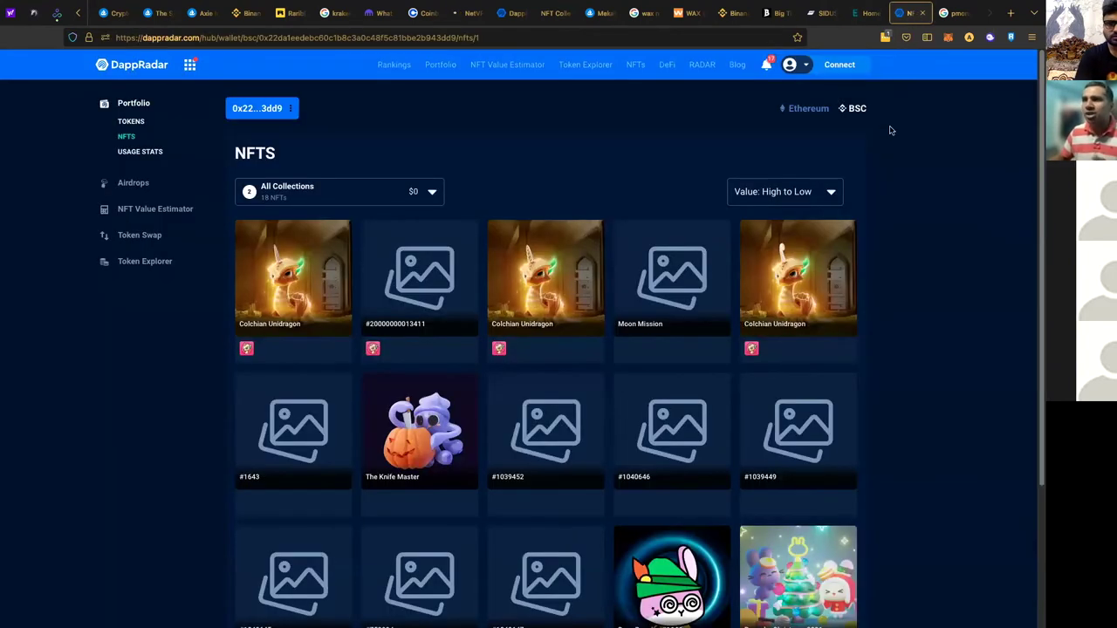
scroll(465, 415, down, 3)
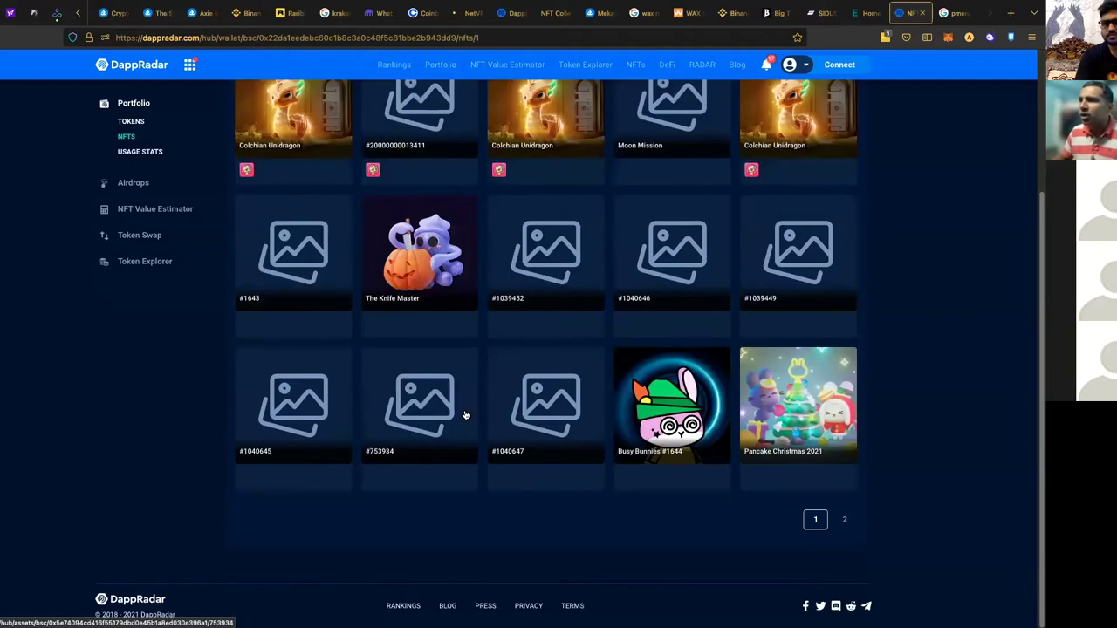
scroll(465, 414, up, 3)
scroll(465, 415, down, 3)
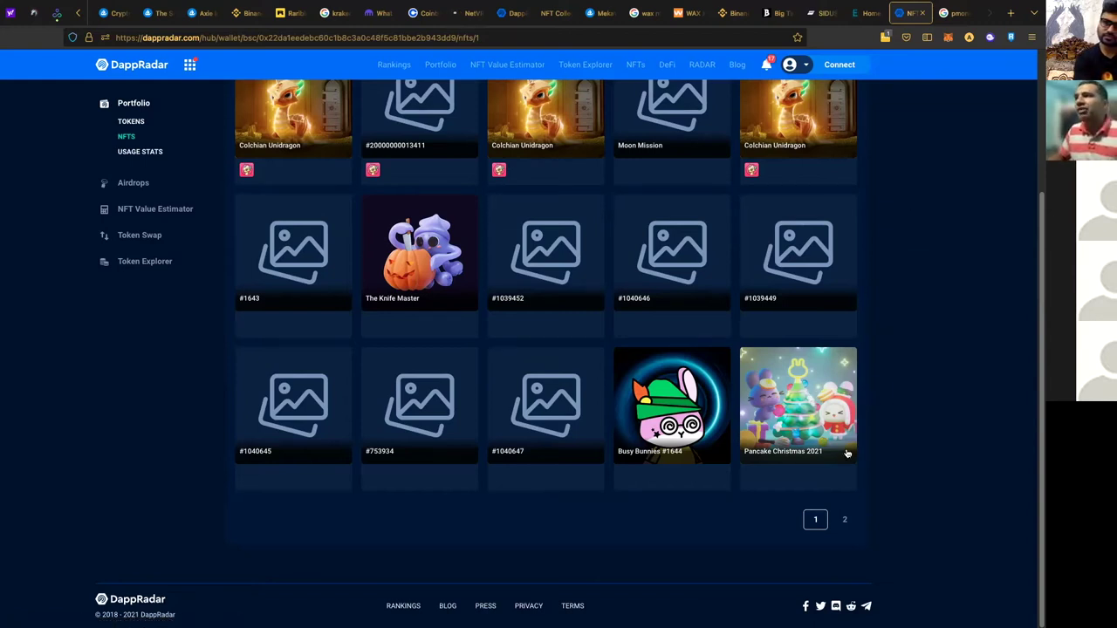
click(845, 519)
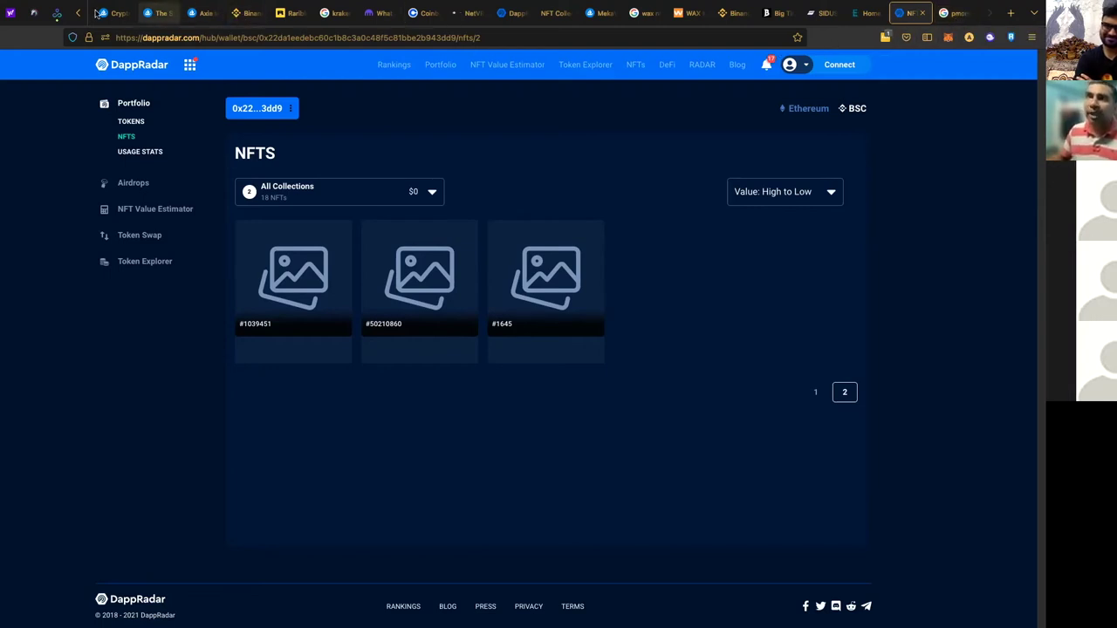
scroll(226, 14, up, 1)
click(232, 14)
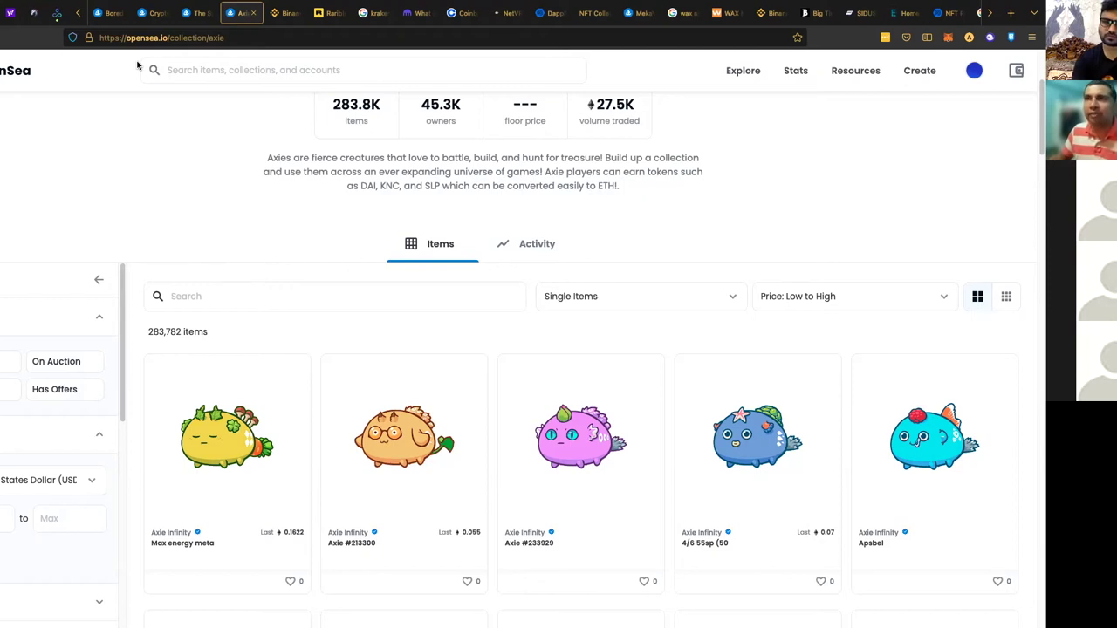
Step: Compare the Binance NFT tab with OpenSea's Axie page, then view Rarible's homepage
click(286, 14)
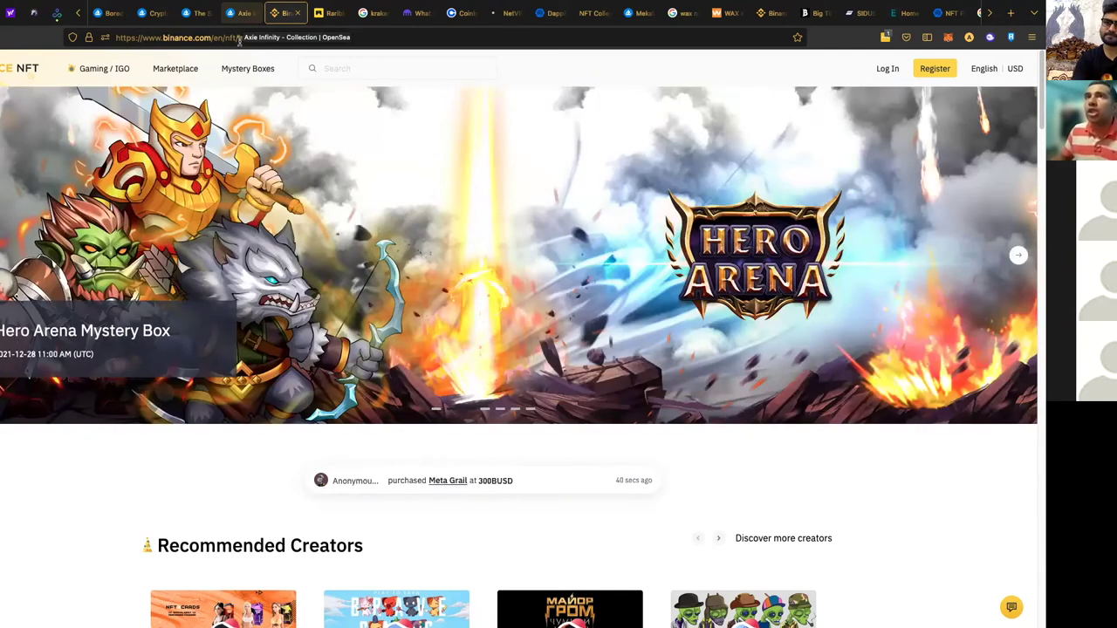
click(239, 13)
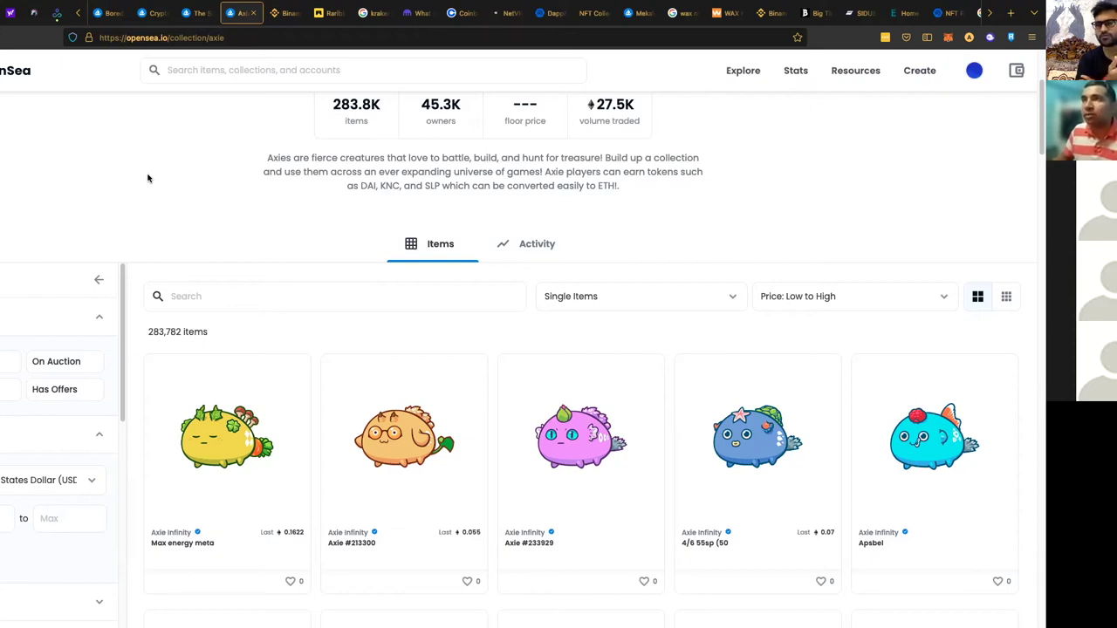
click(331, 12)
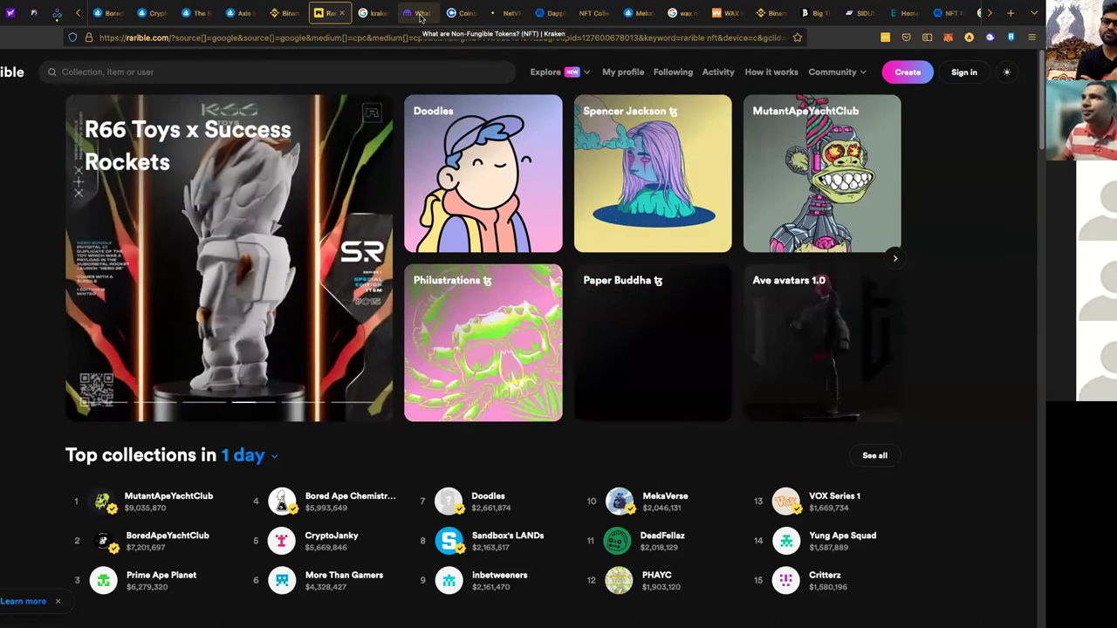
Step: Look over the WAX Marketplace resources page, then start a new blank browser tab
click(730, 12)
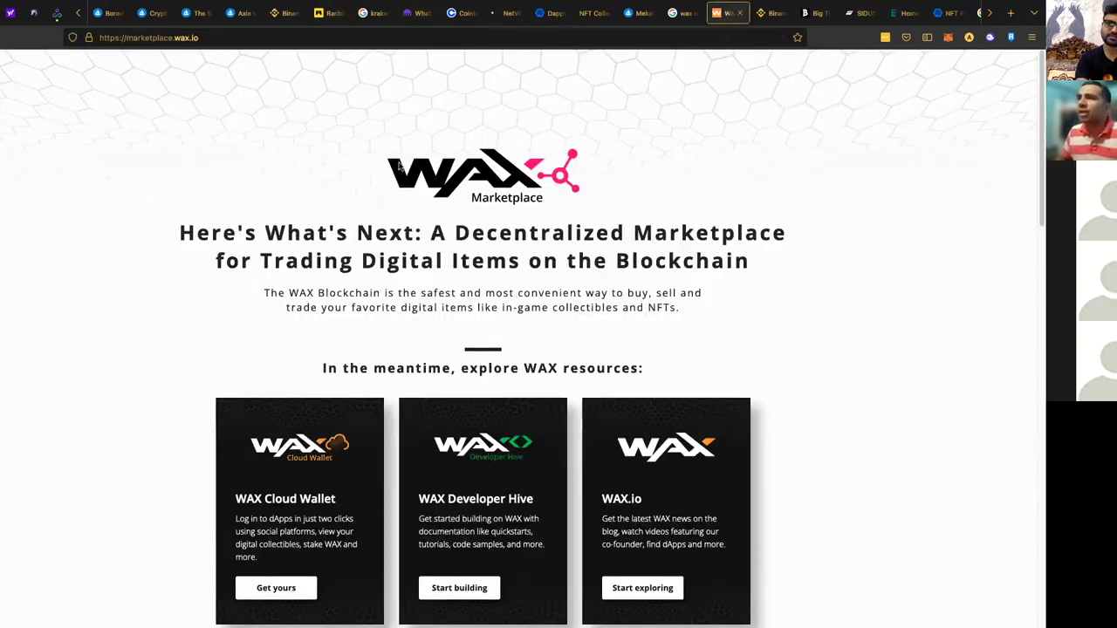
scroll(448, 353, down, 2)
scroll(448, 353, up, 2)
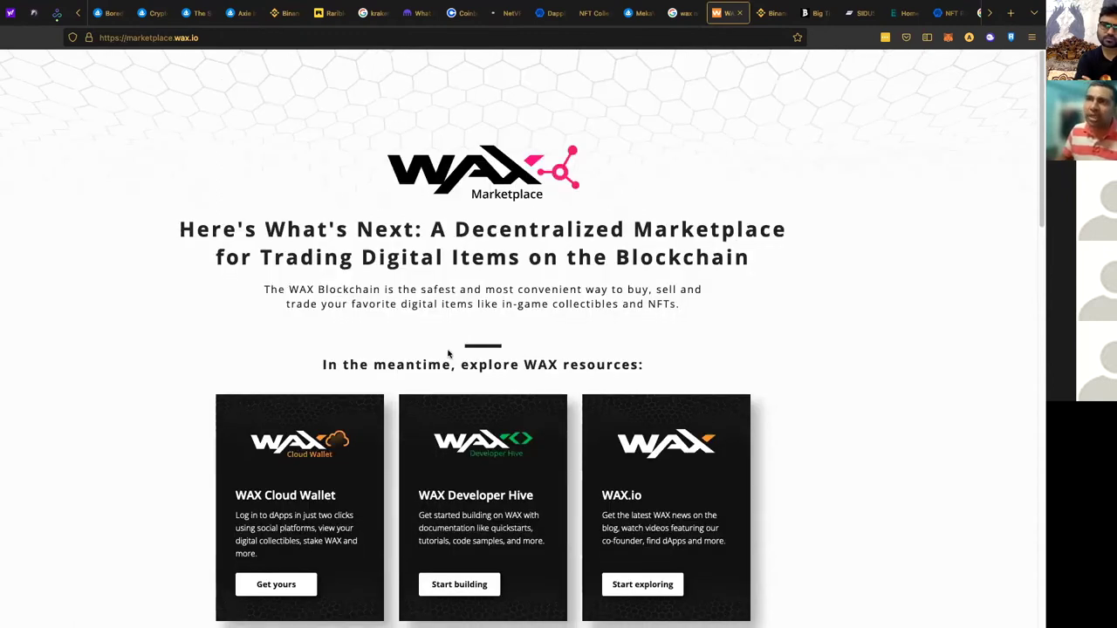
scroll(448, 352, down, 3)
scroll(448, 353, down, 3)
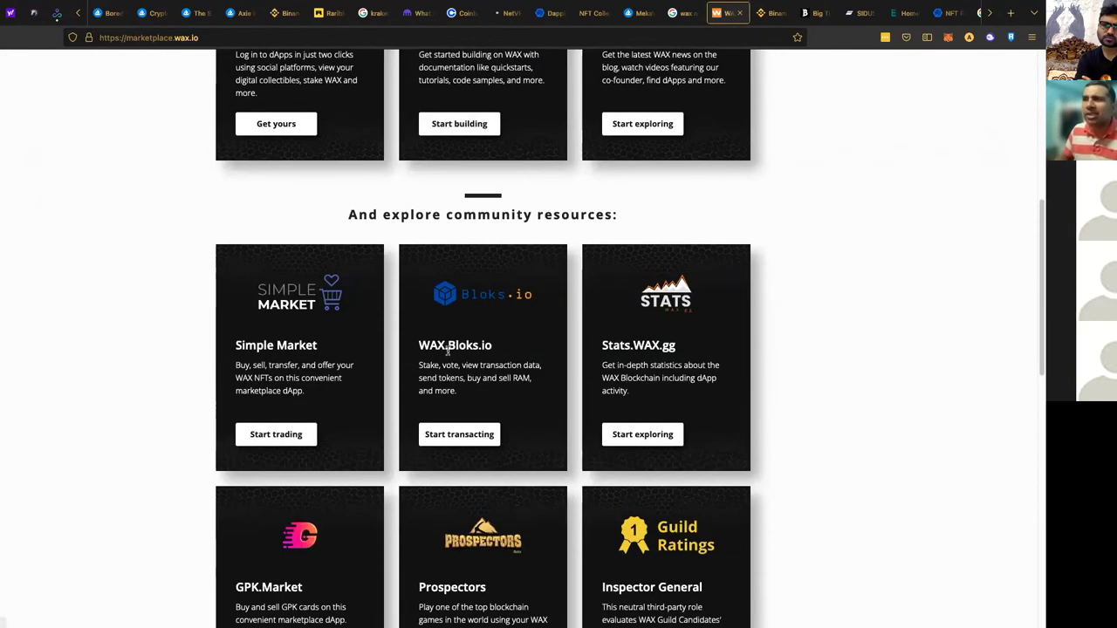
scroll(448, 352, down, 3)
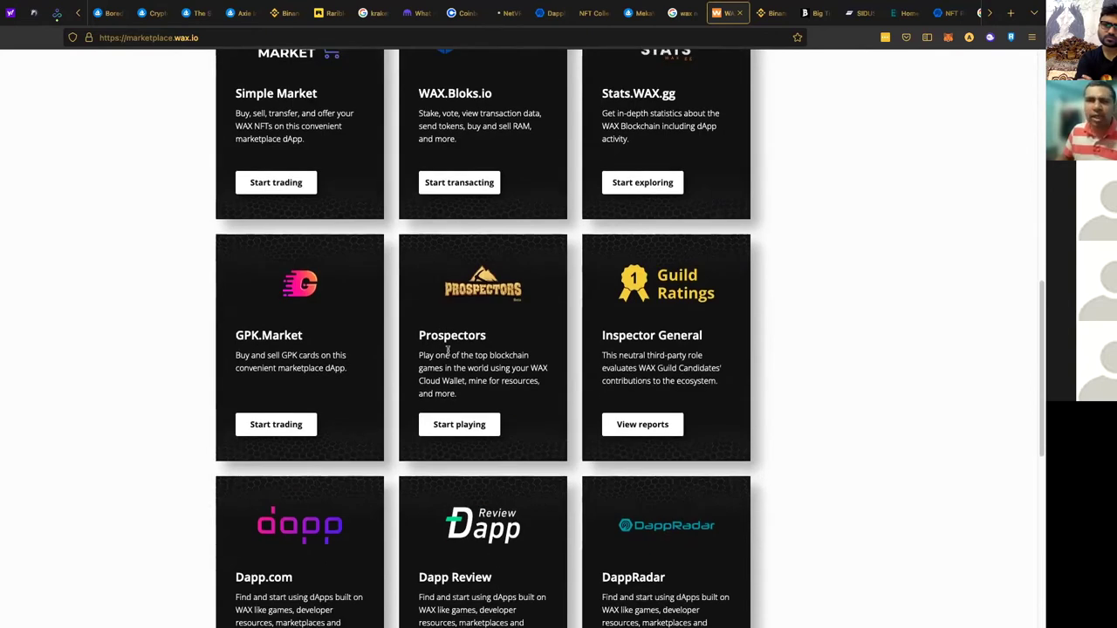
scroll(449, 352, up, 10)
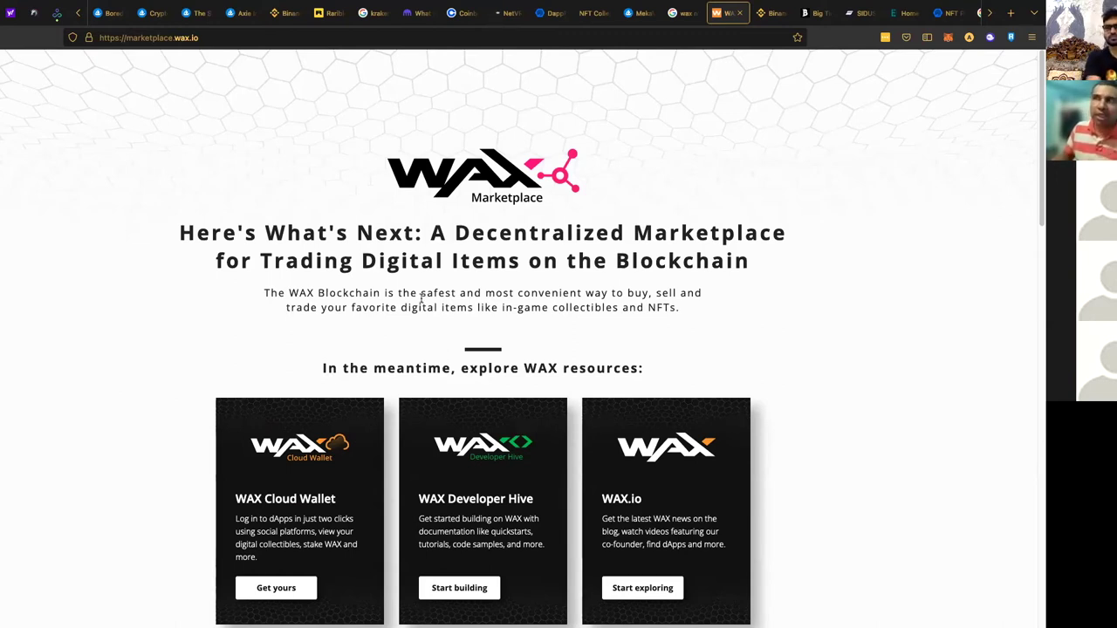
key(ctrl+t)
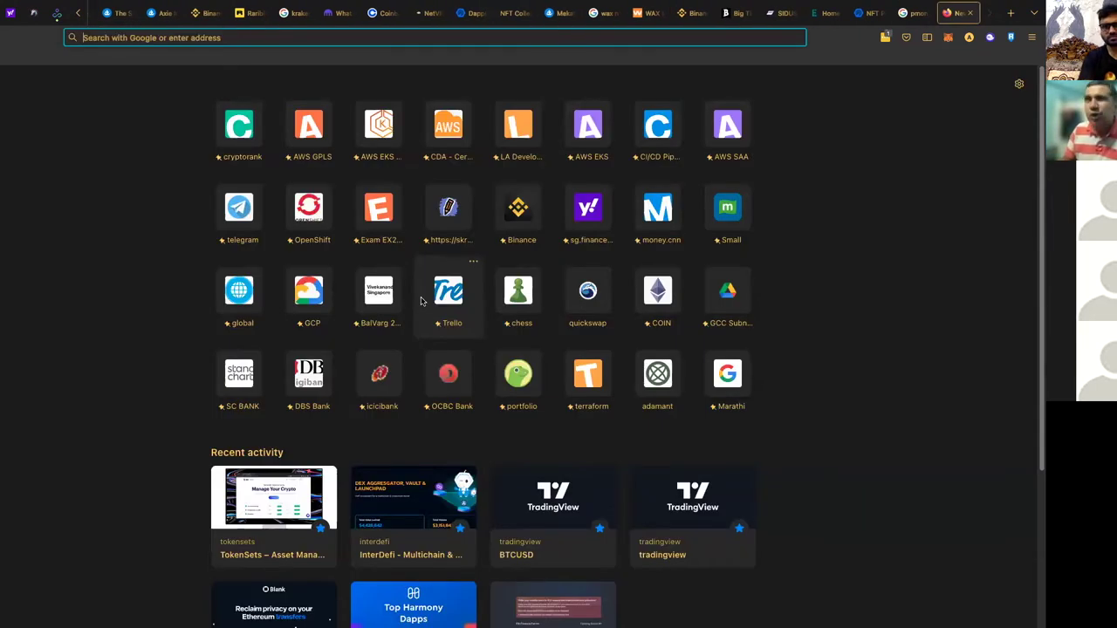
text(sol)
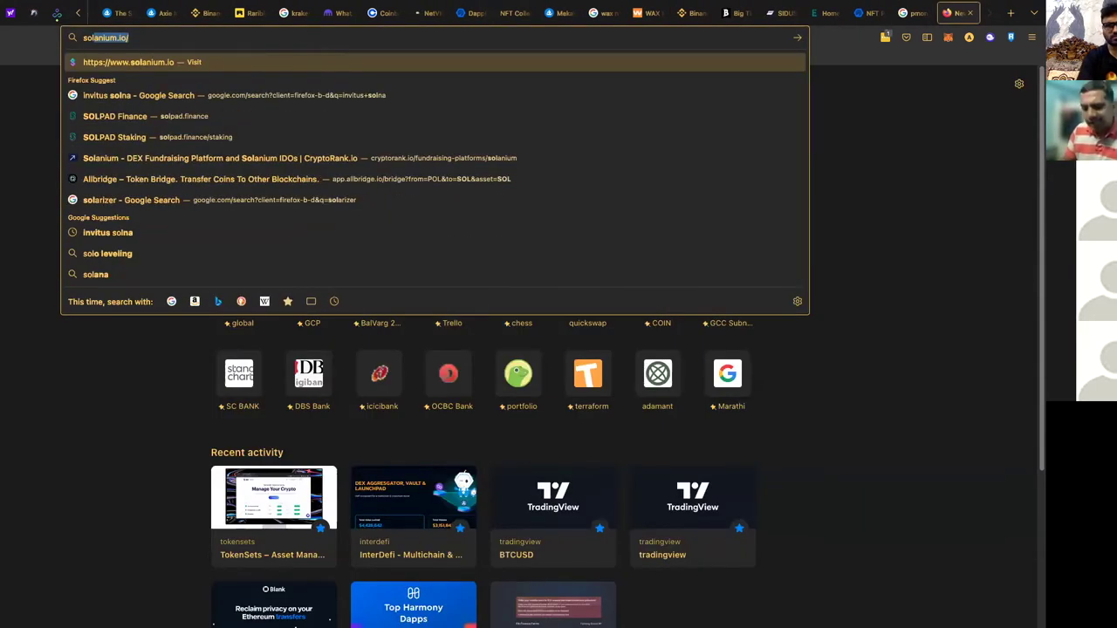
text(sear)
Step: Search Google for 'solsea NFT' and open the SolSea site in a background tab
key(BackSpace)
key(BackSpace)
key(BackSpace)
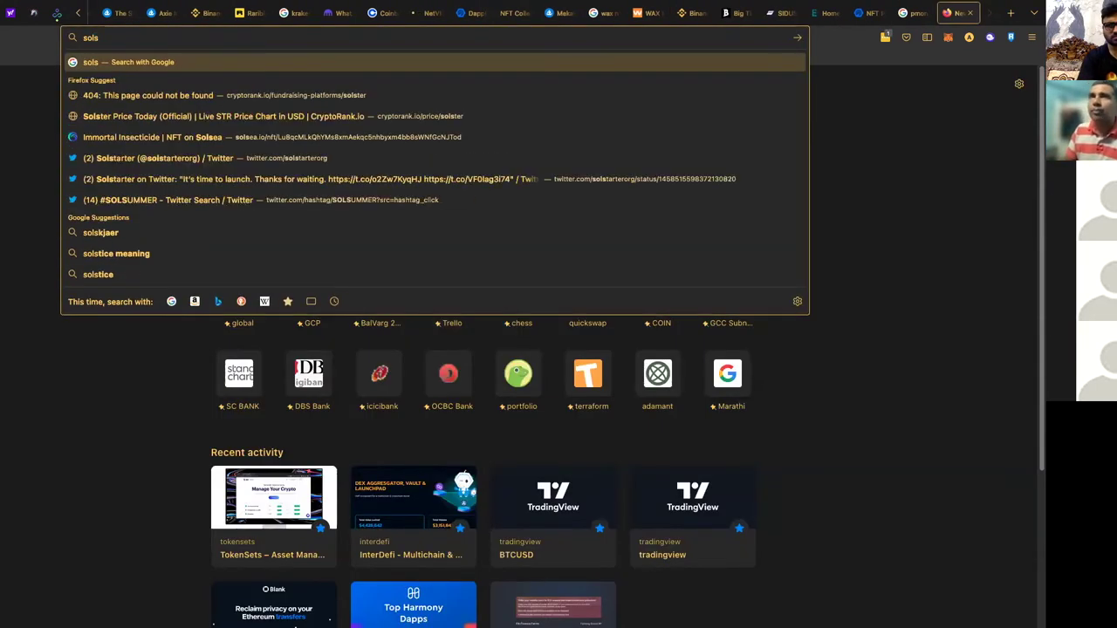
key(BackSpace)
text(ea)
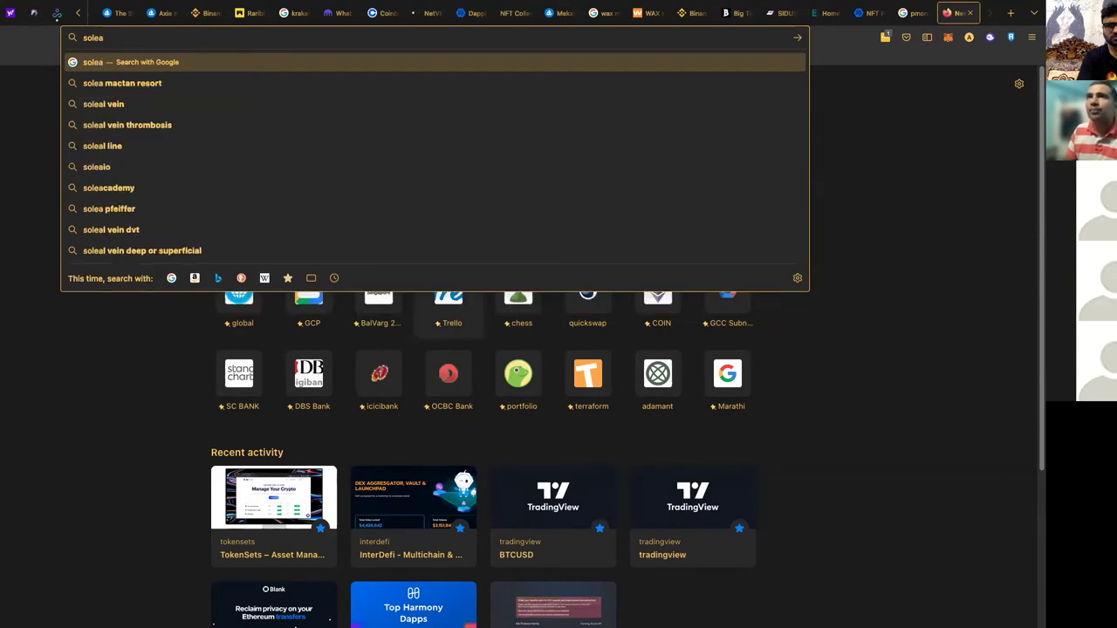
key(BackSpace)
key(BackSpace)
text(s)
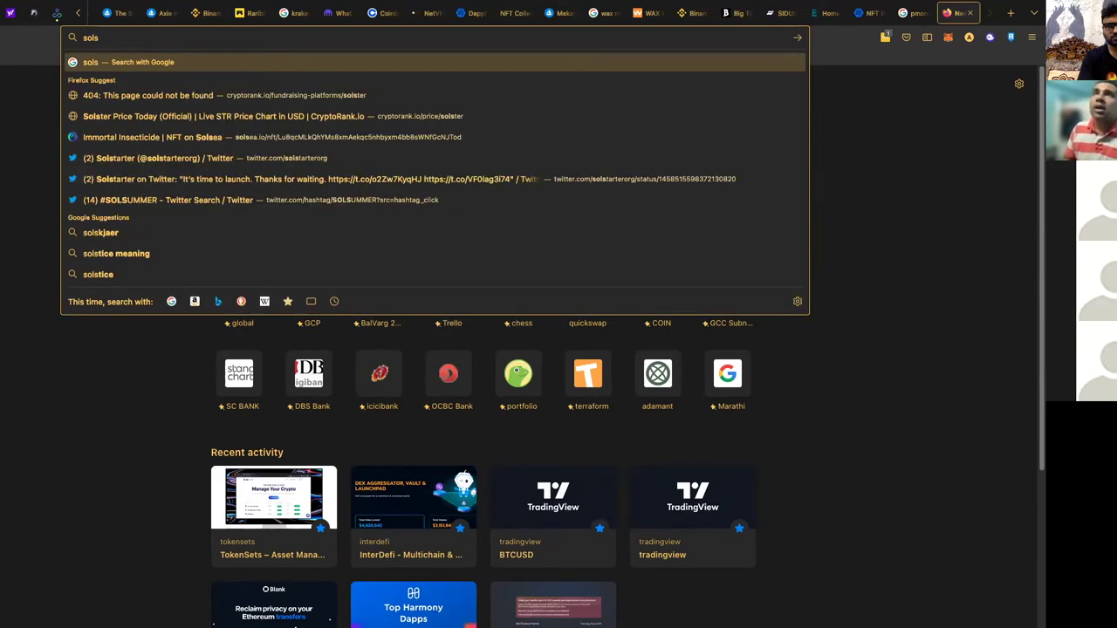
text(ea NFT)
key(Return)
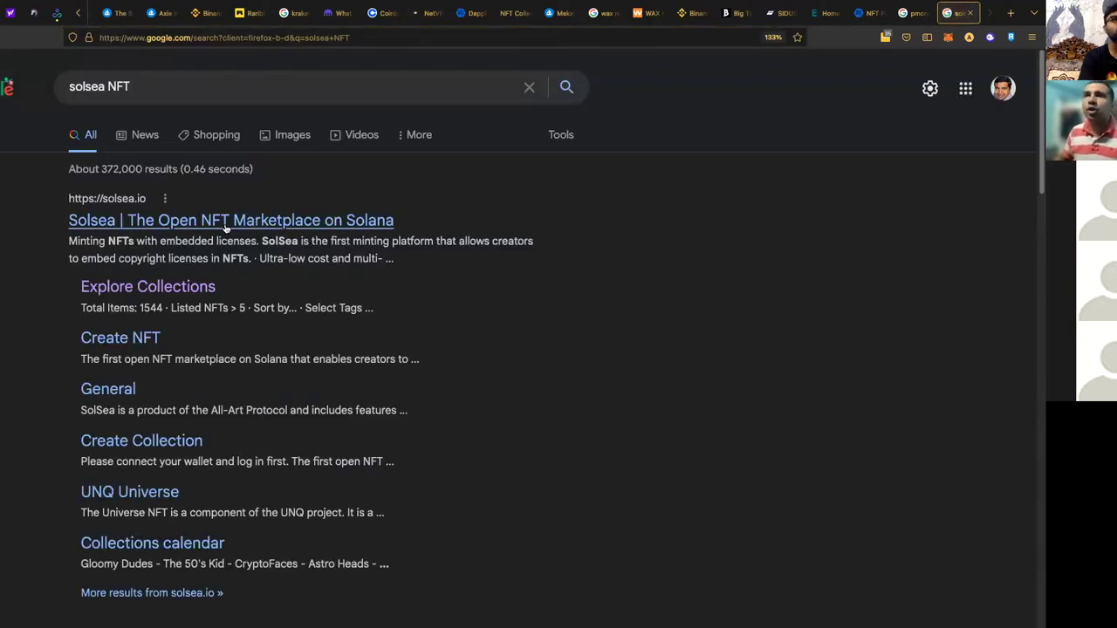
middle_click(225, 223)
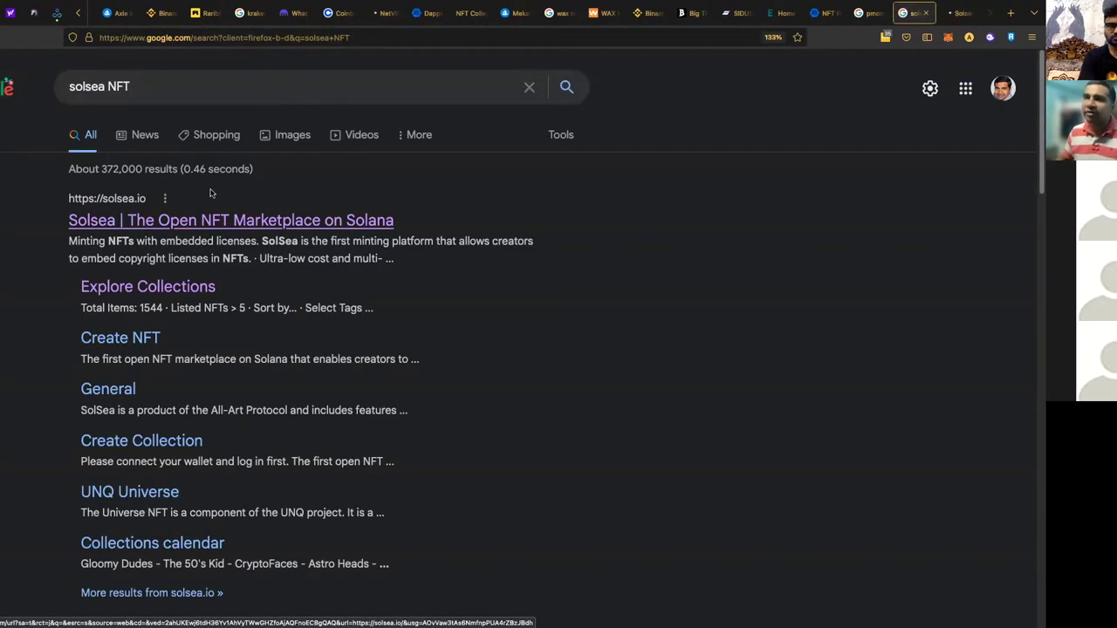
Step: Run Google searches for 'NFTmall' and then 'NFTTraded'
click(198, 85)
text(N)
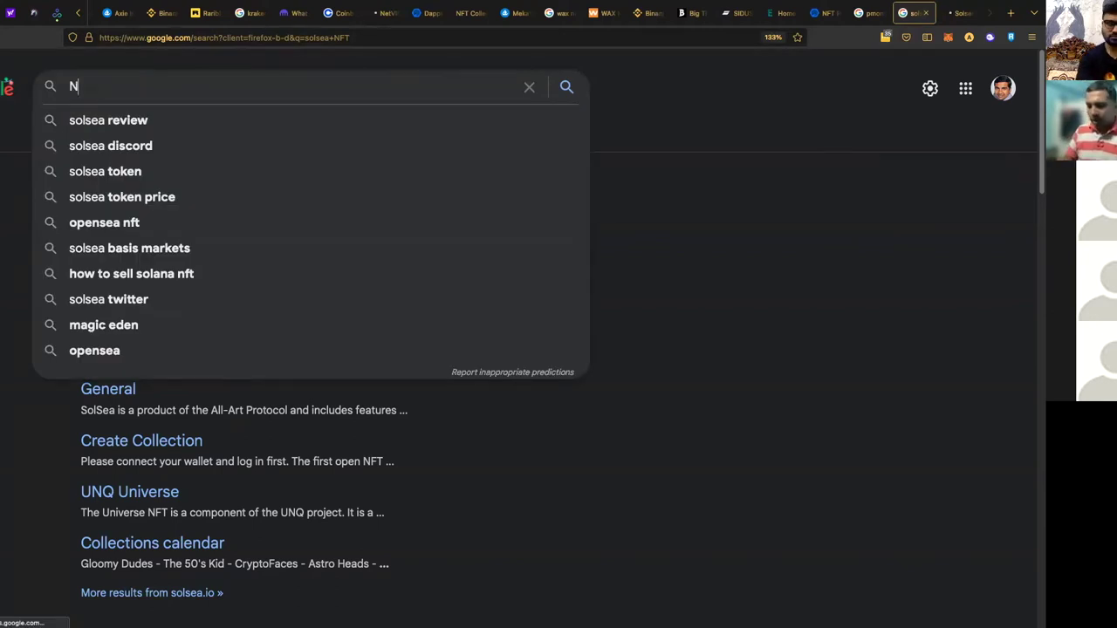
text(FTmall)
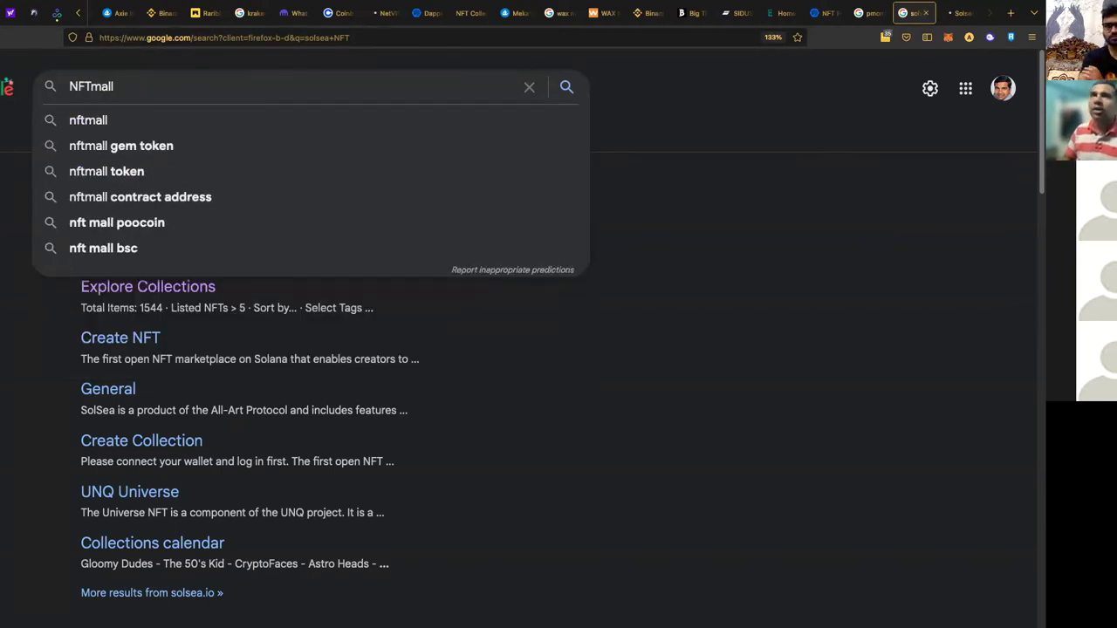
key(Return)
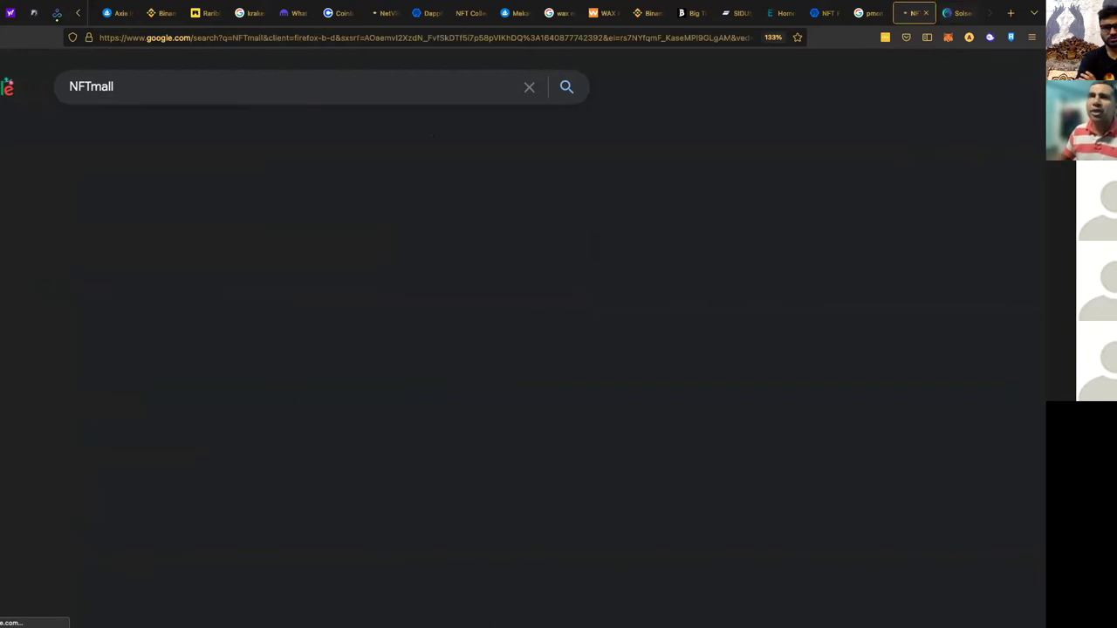
double_click(183, 85)
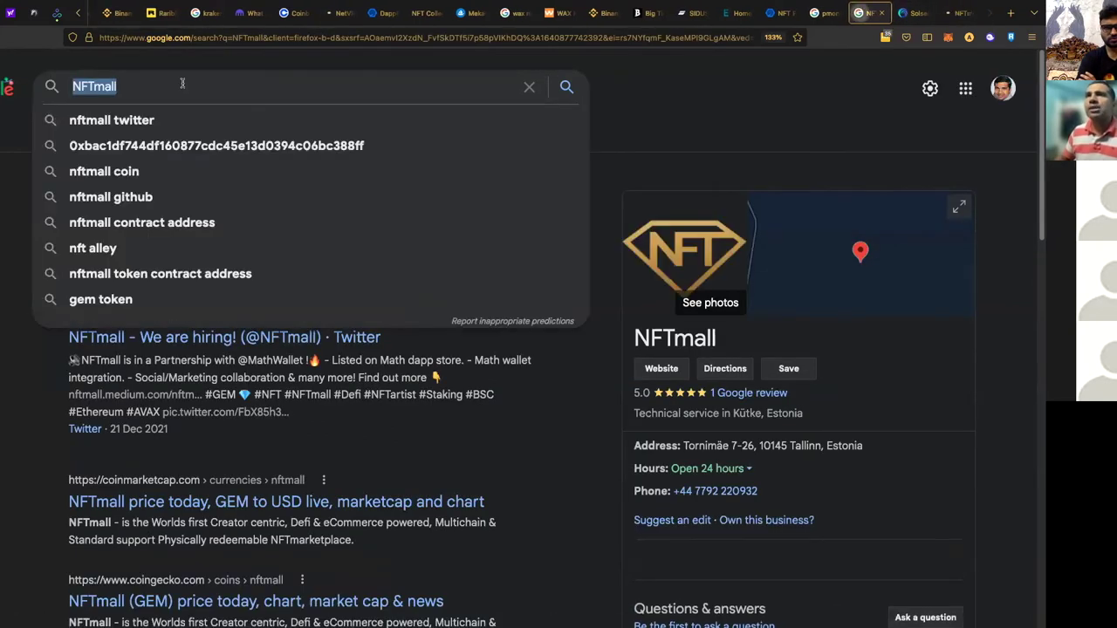
text(NFTTraded)
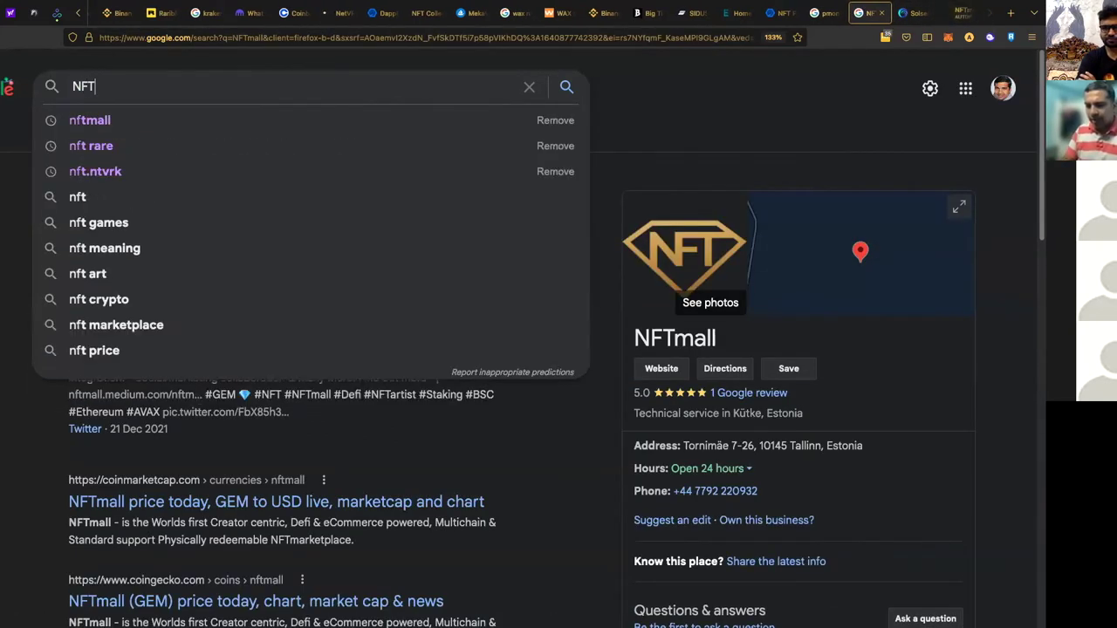
key(Return)
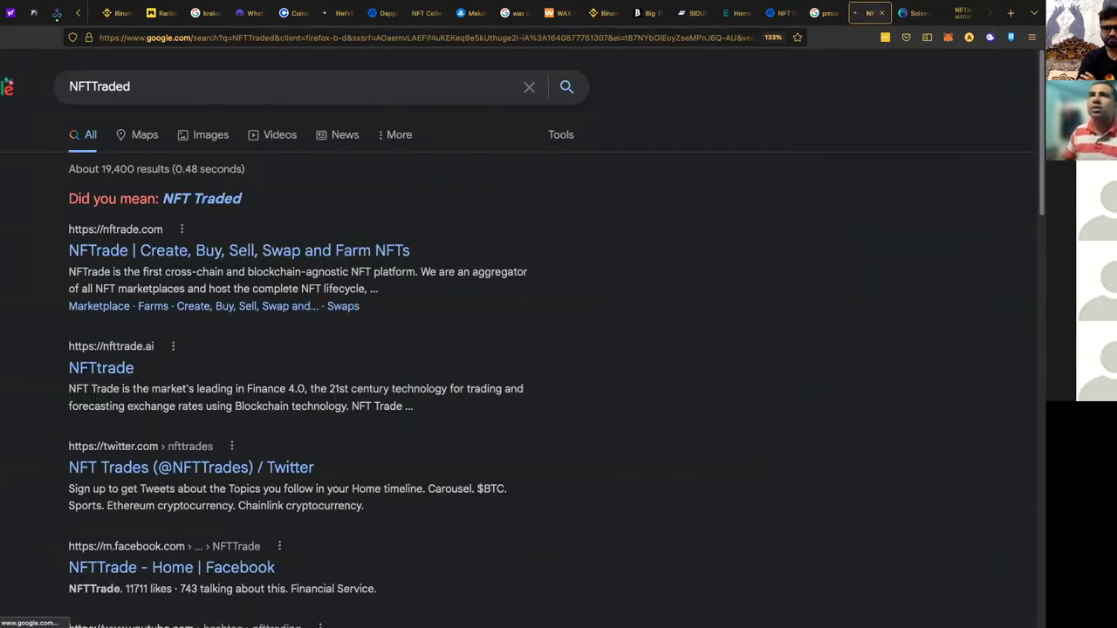
Step: Visit the NFTrade site, then switch to SolSea and choose 'Later' on its notification popup
click(149, 250)
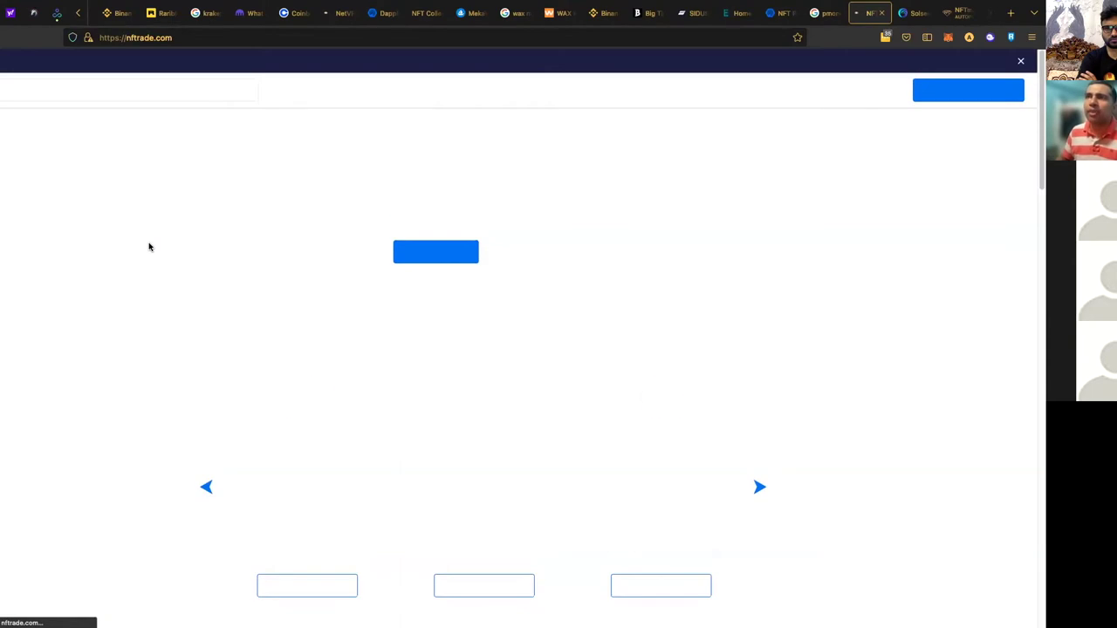
scroll(558, 348, down, 3)
scroll(582, 324, down, 3)
scroll(582, 325, down, 3)
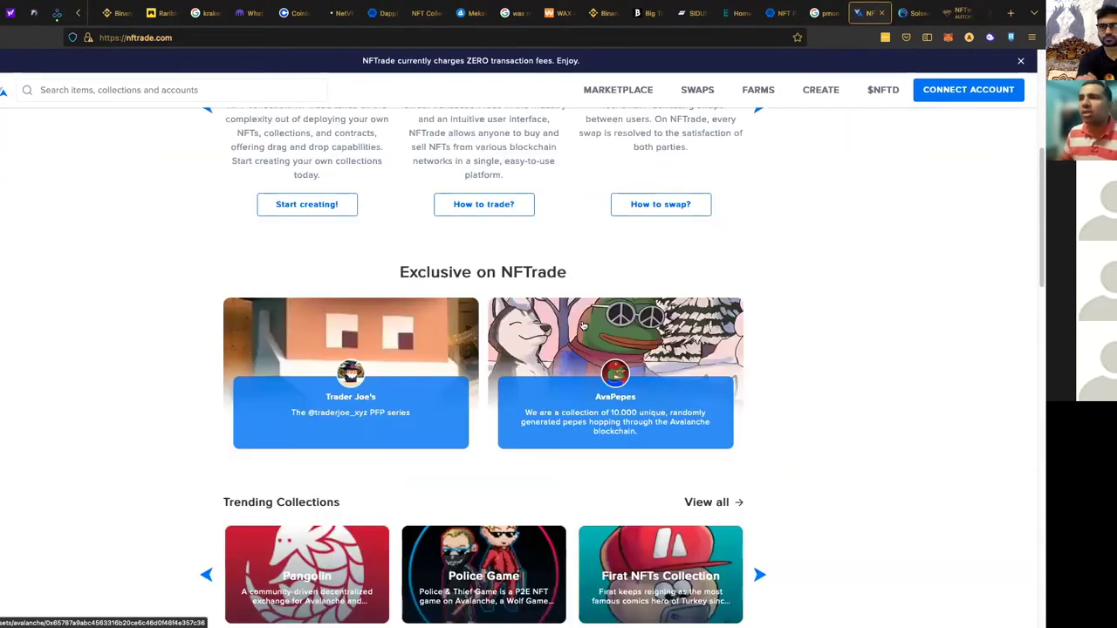
scroll(581, 324, down, 3)
scroll(582, 325, up, 3)
scroll(582, 324, up, 3)
scroll(582, 324, up, 2)
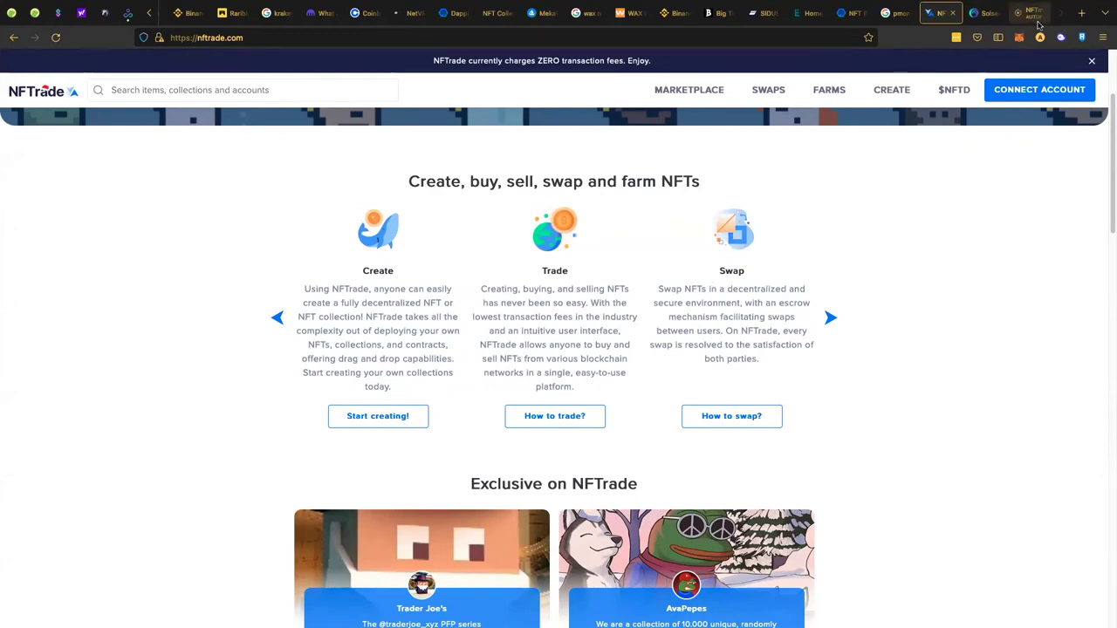
click(984, 14)
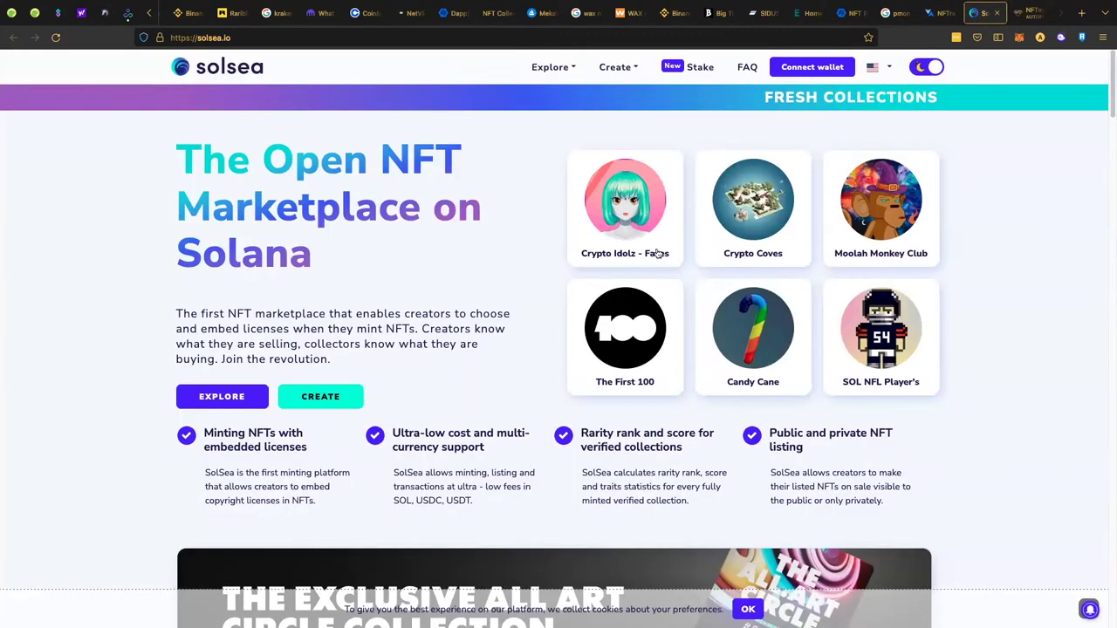
click(575, 115)
Step: Switch to the Binance NFT tab and highlight Paulie For Good's 80000 BUSD current bid
click(676, 13)
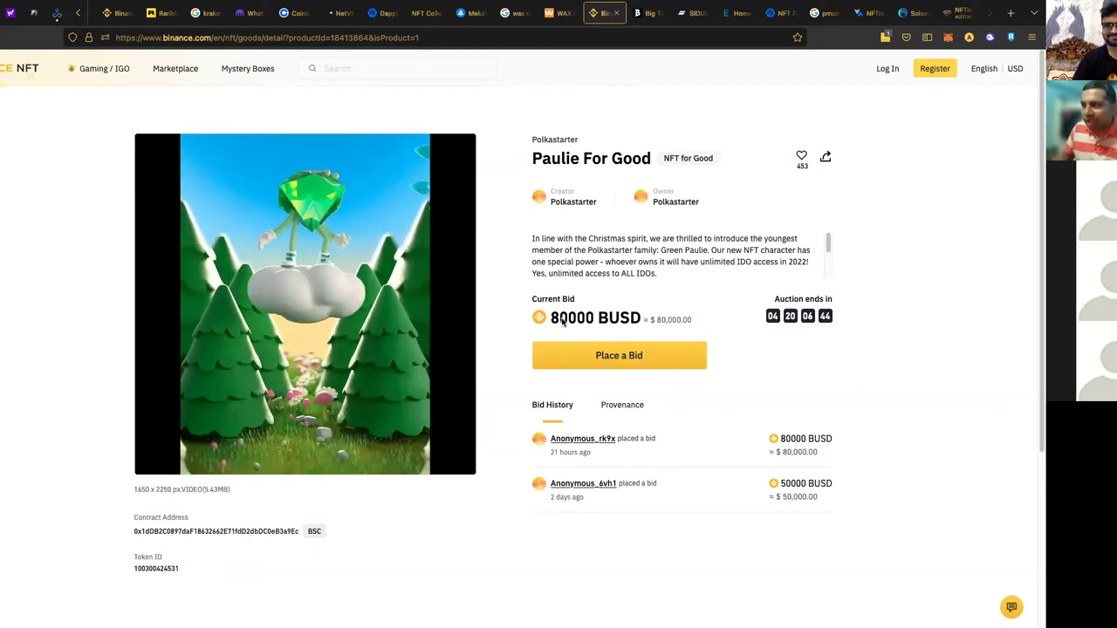
double_click(571, 318)
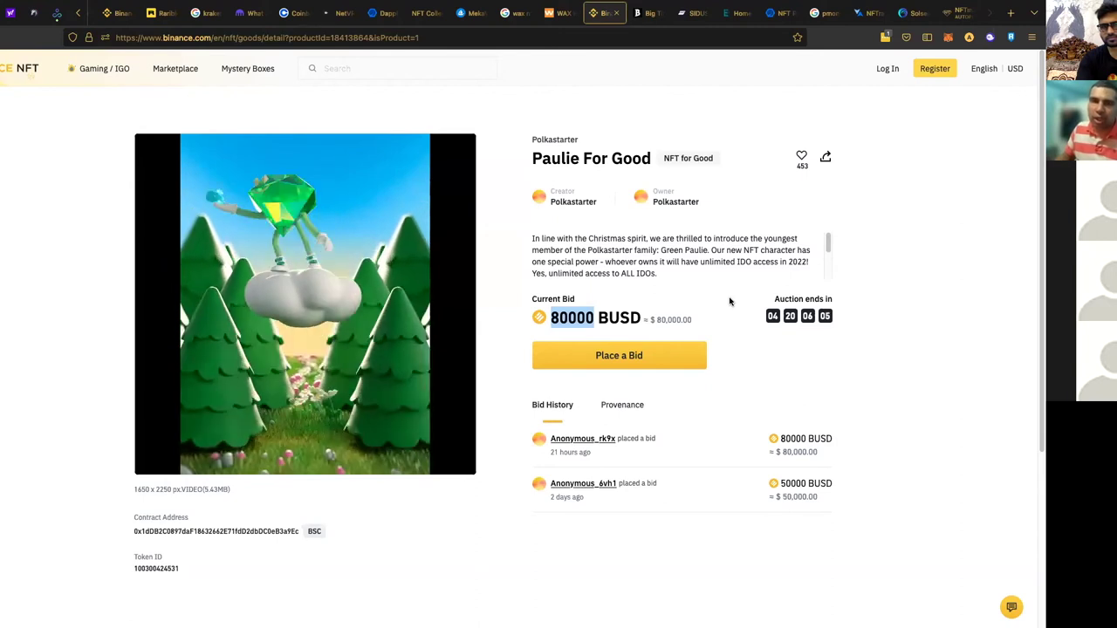
Step: Search CoinGecko for 'alice' to find My Neighbor Alice
click(388, 68)
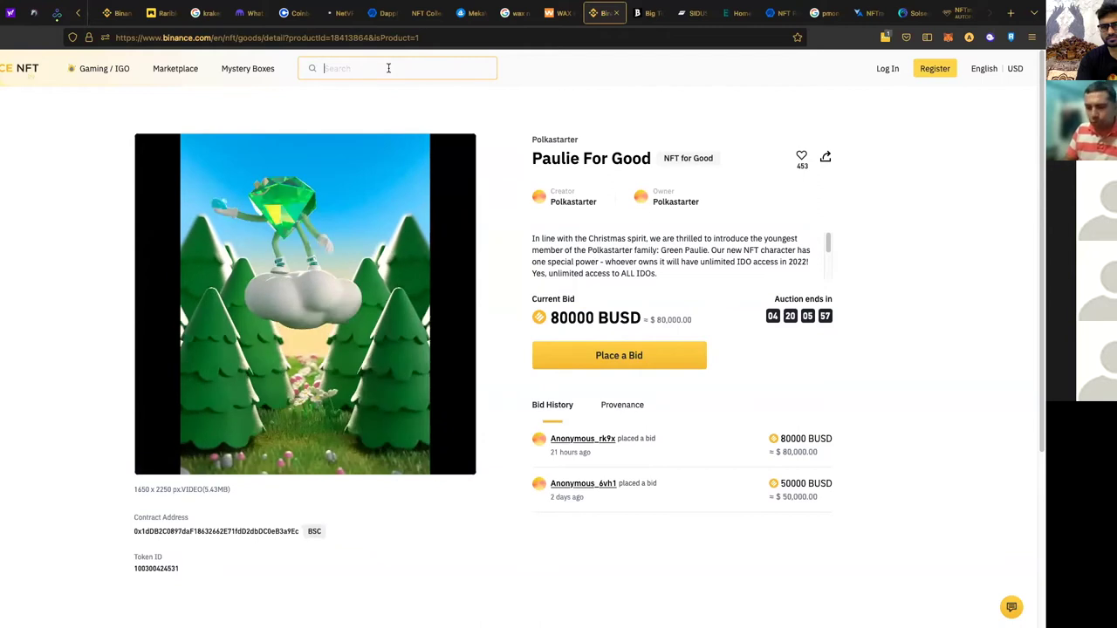
key(ctrl+t)
text(my)
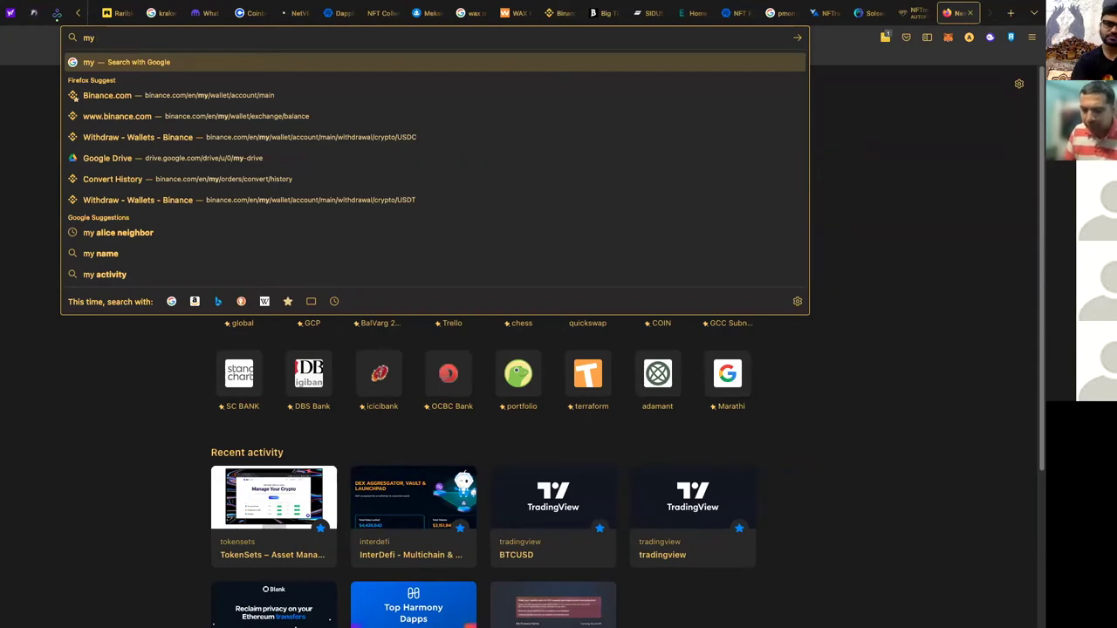
key(ctrl+w)
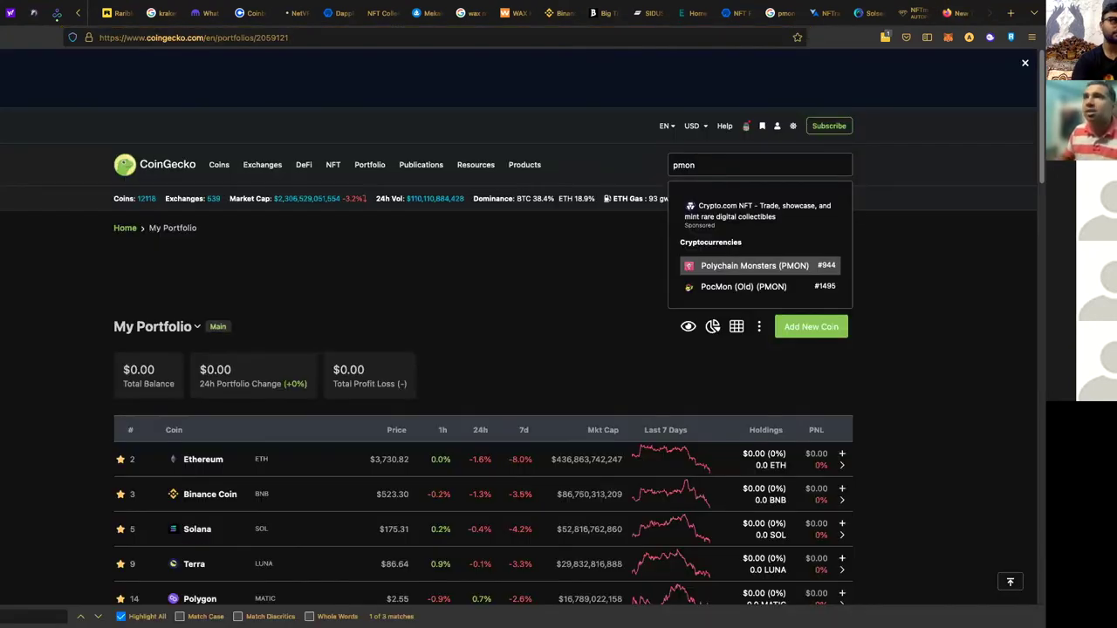
click(738, 165)
text(a)
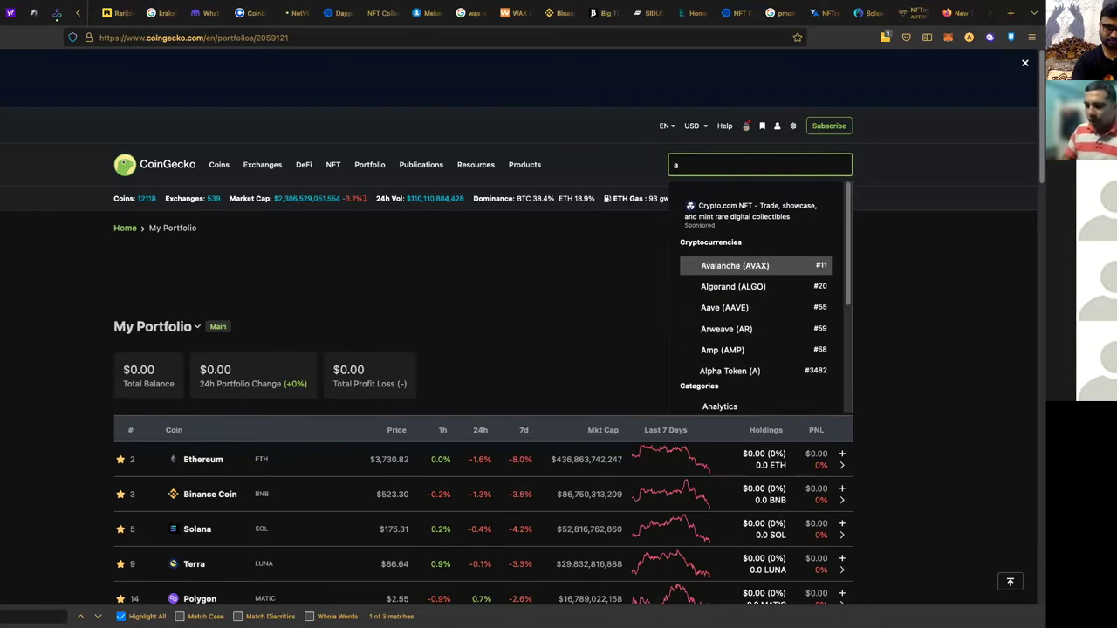
text(lice)
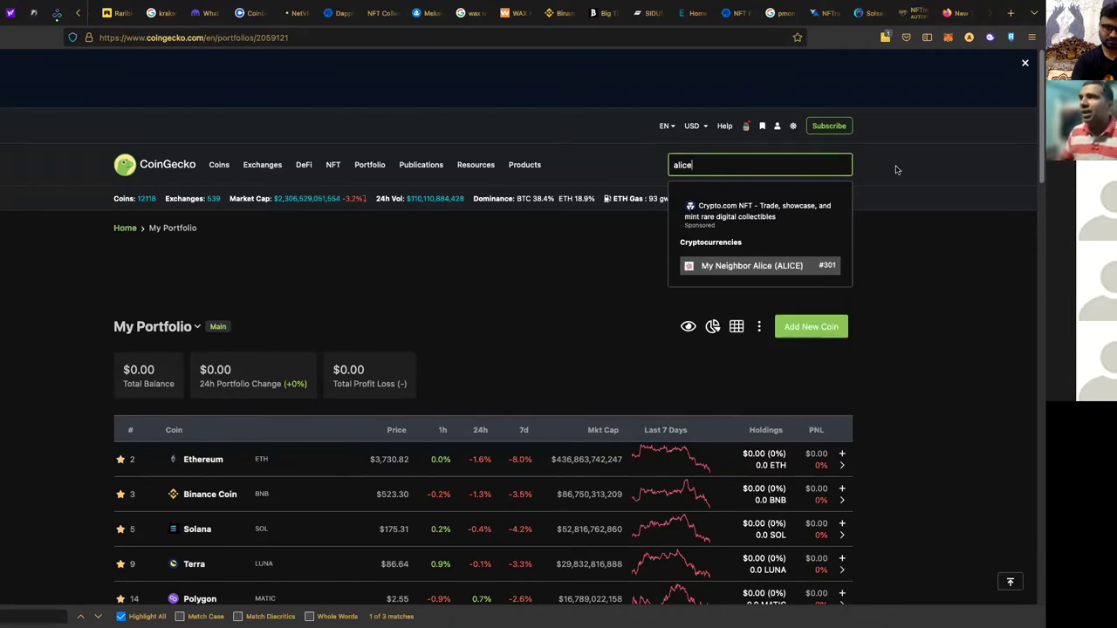
Step: Select the myneighboralice domain on the game's site, then return to Binance NFT's search field
middle_click(752, 265)
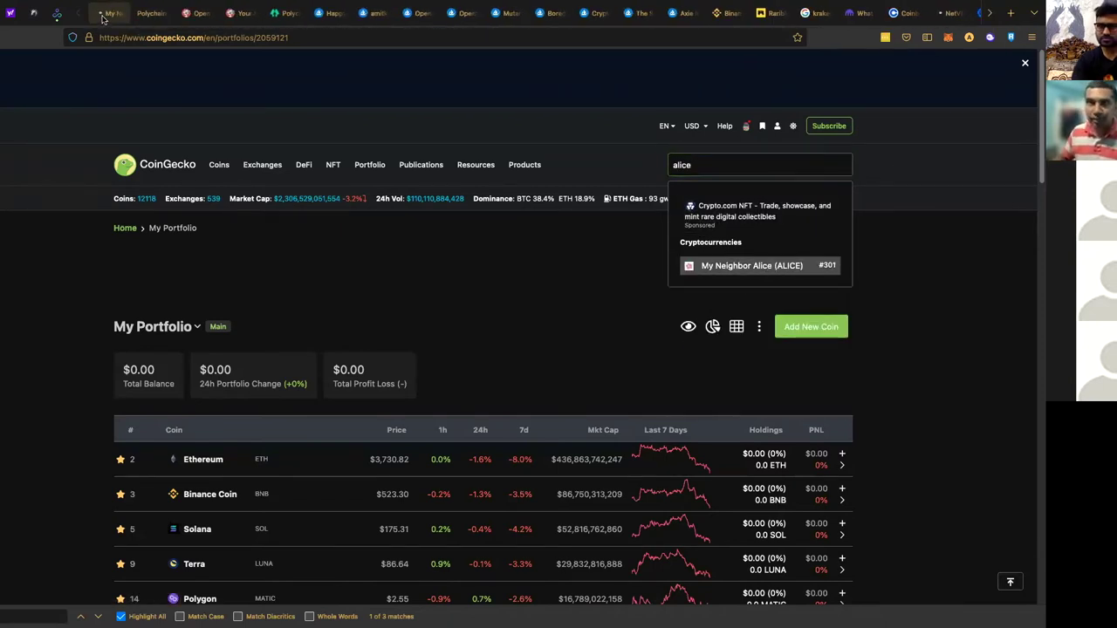
click(103, 12)
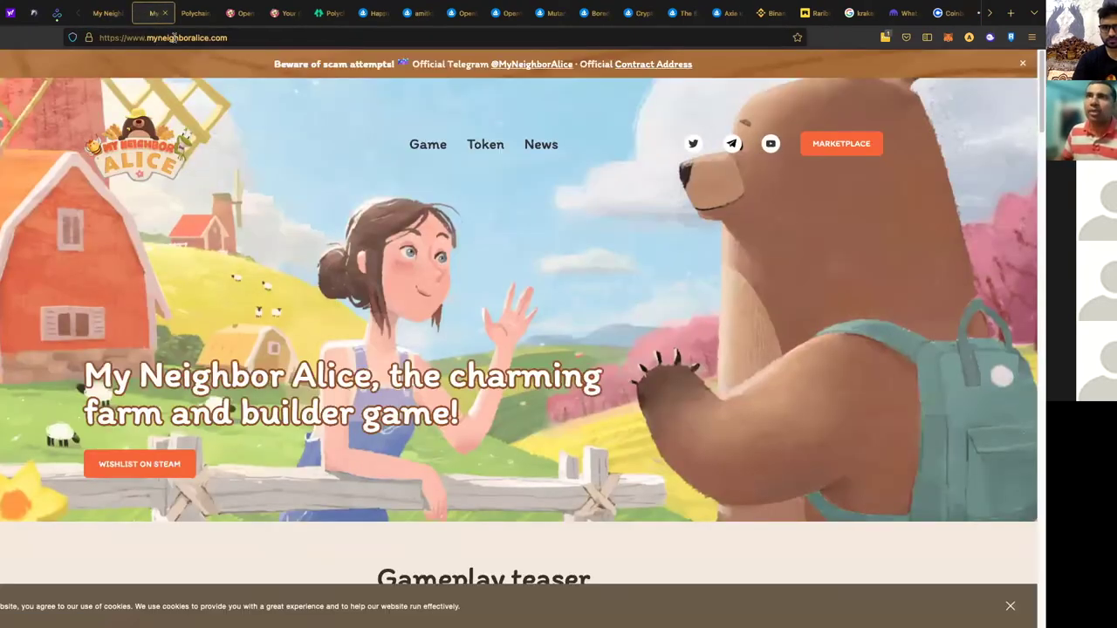
click(176, 37)
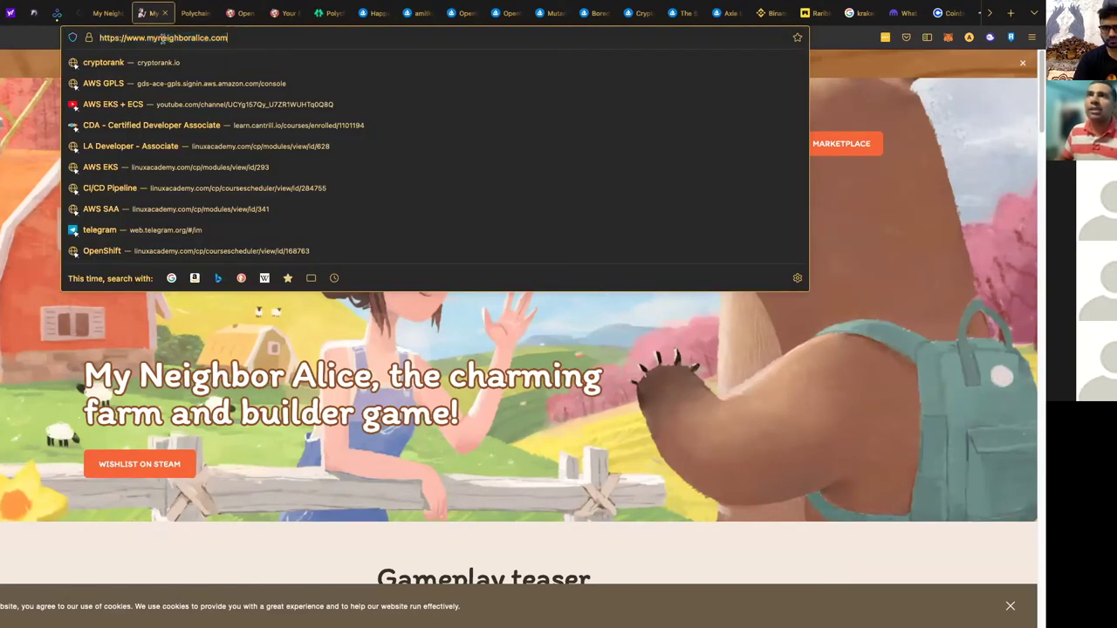
double_click(161, 37)
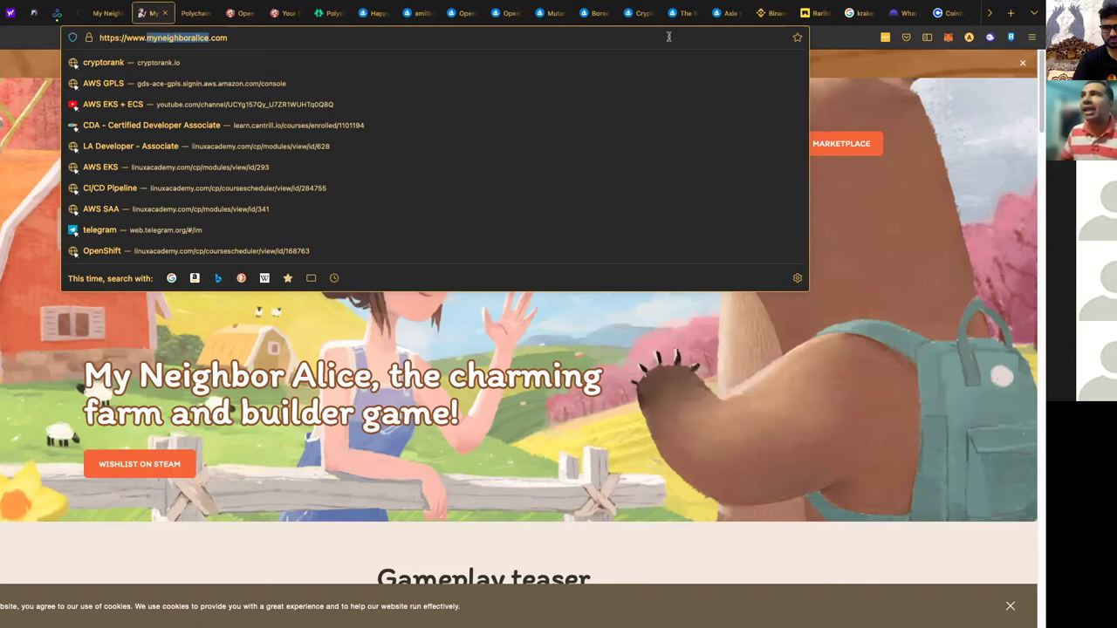
click(766, 13)
click(358, 69)
Step: Paste 'myneighboralice' into the Binance NFT search, then open the Marketplace listings
text(myneighboralice)
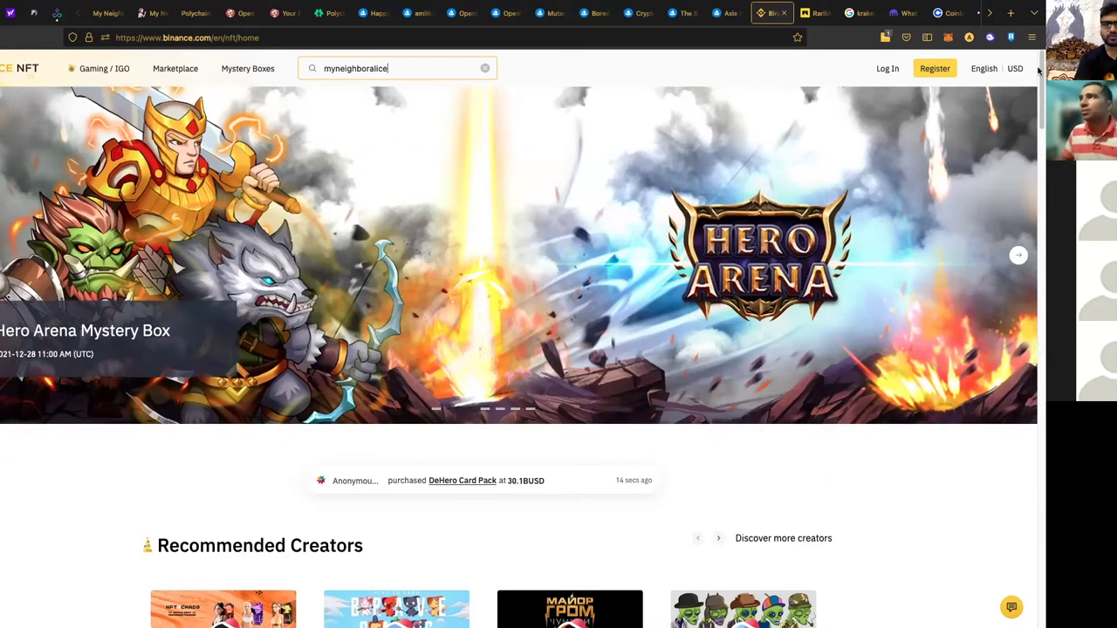
scroll(723, 239, down, 1)
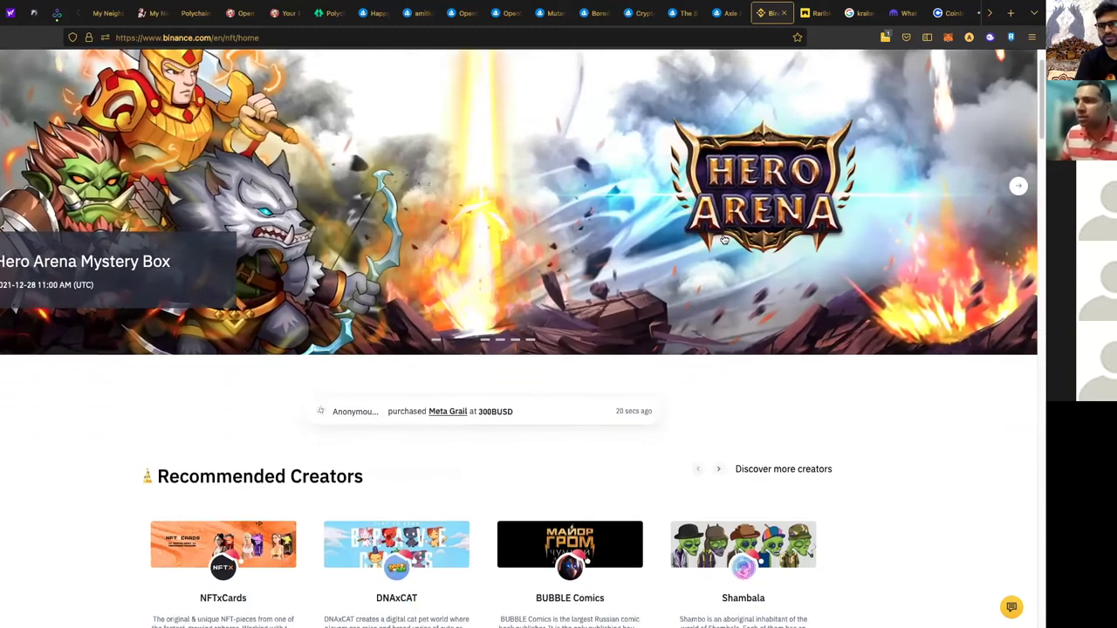
scroll(722, 239, up, 1)
scroll(722, 239, up, 1)
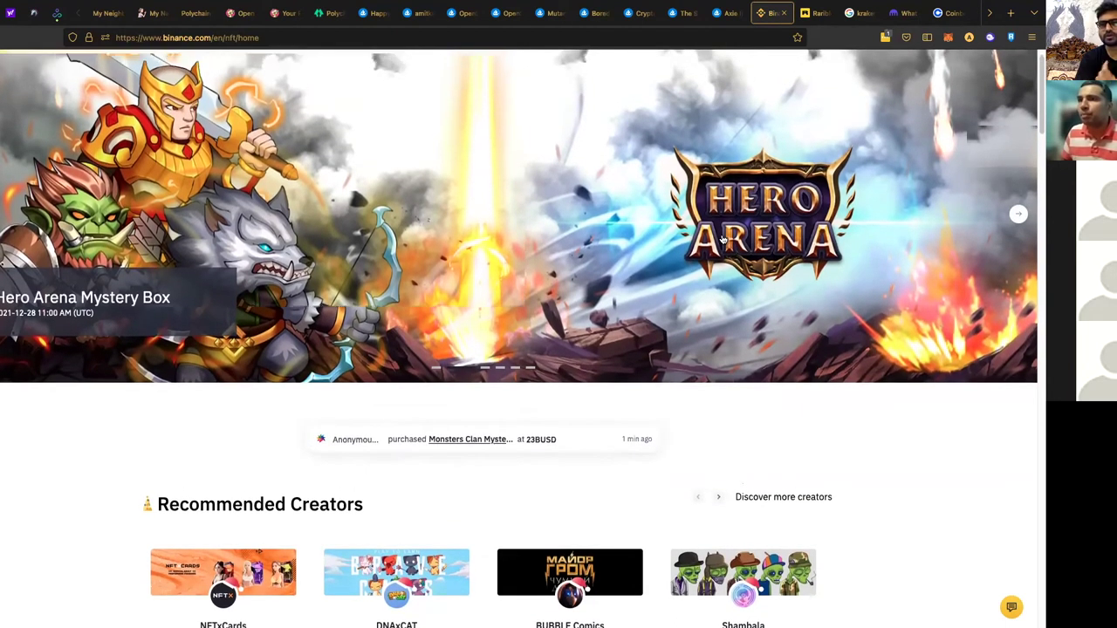
scroll(722, 240, up, 2)
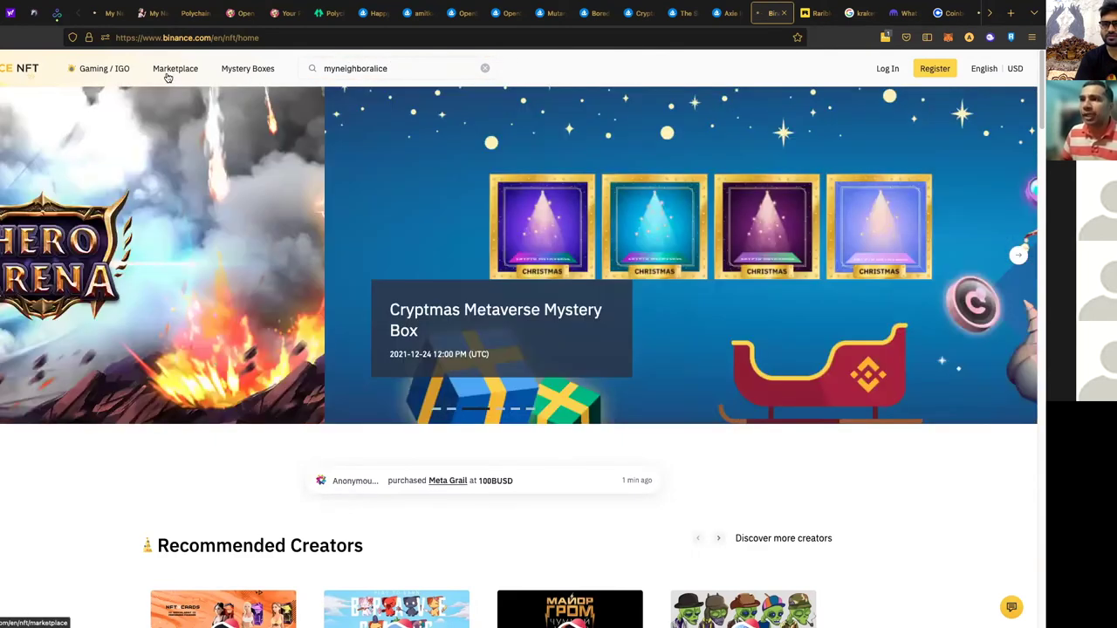
click(175, 68)
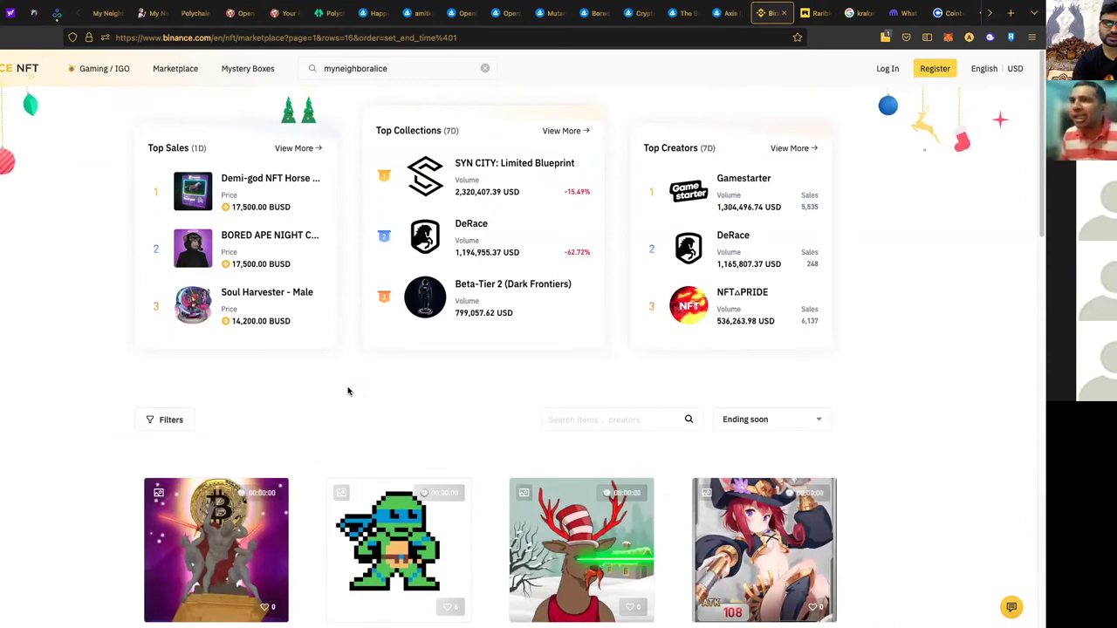
scroll(348, 391, down, 2)
scroll(392, 349, down, 2)
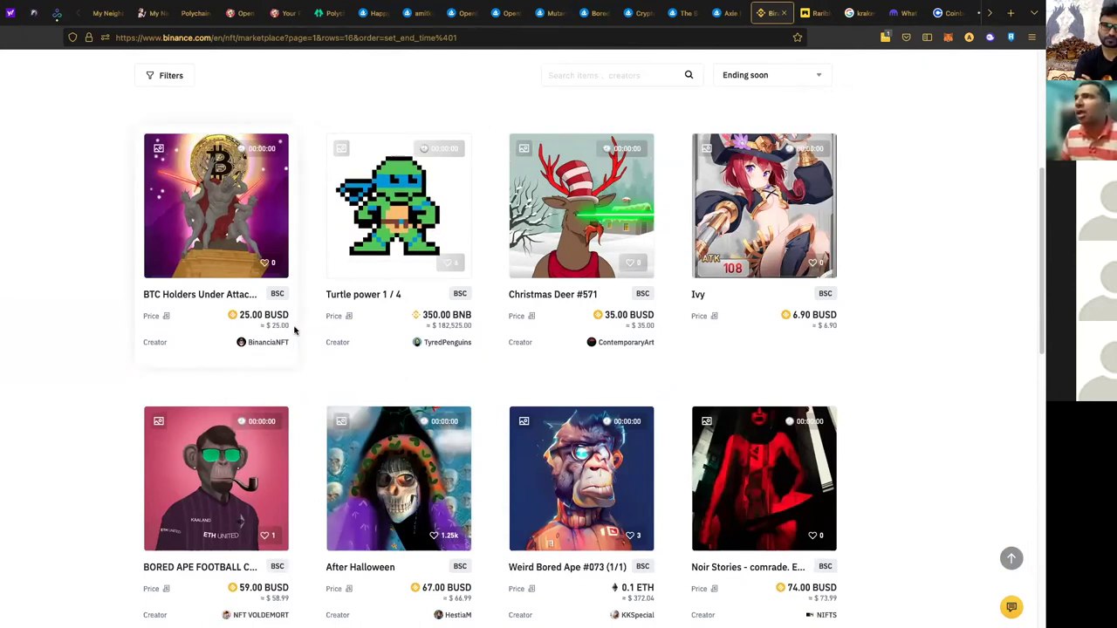
Step: Look over the Kraken NFT guide and Coinbase NFT waitlist page, then return to My Neighbor Alice
click(903, 13)
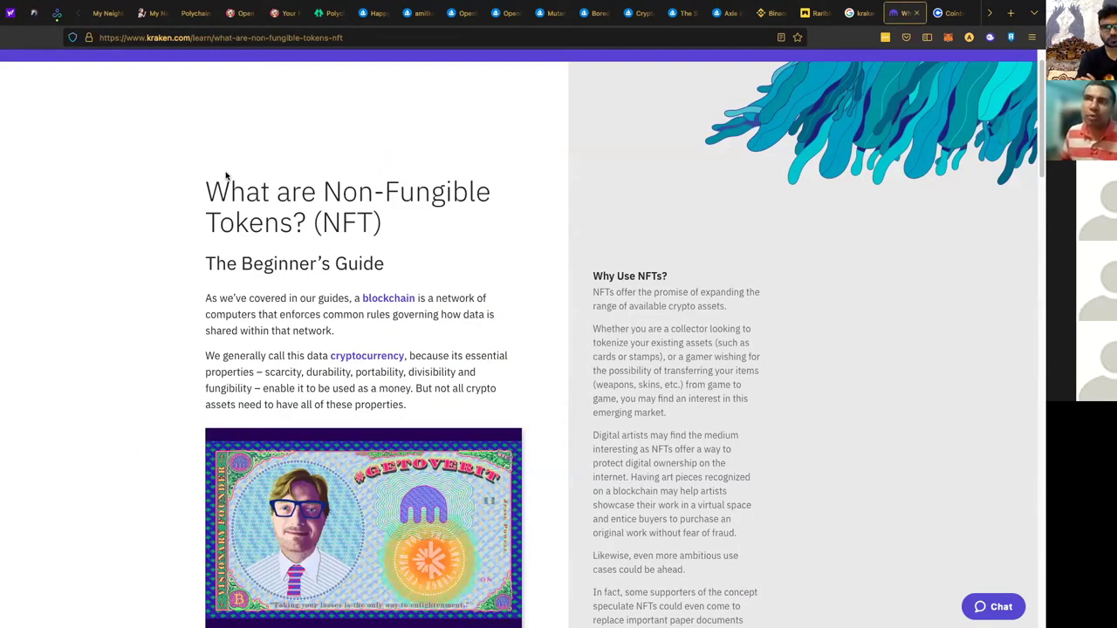
click(955, 13)
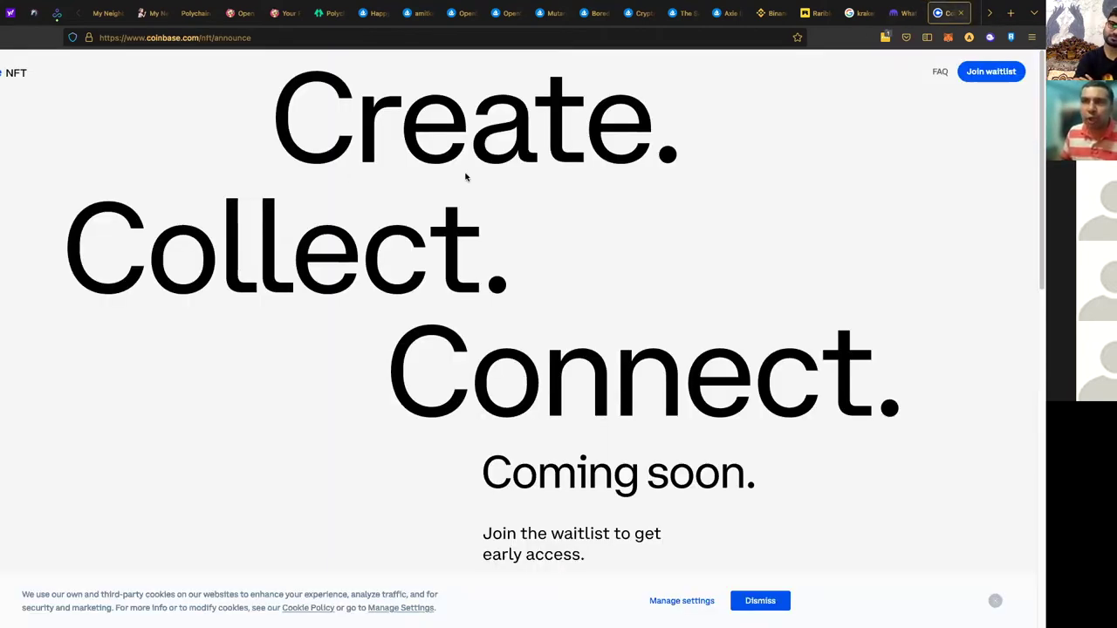
scroll(452, 248, down, 2)
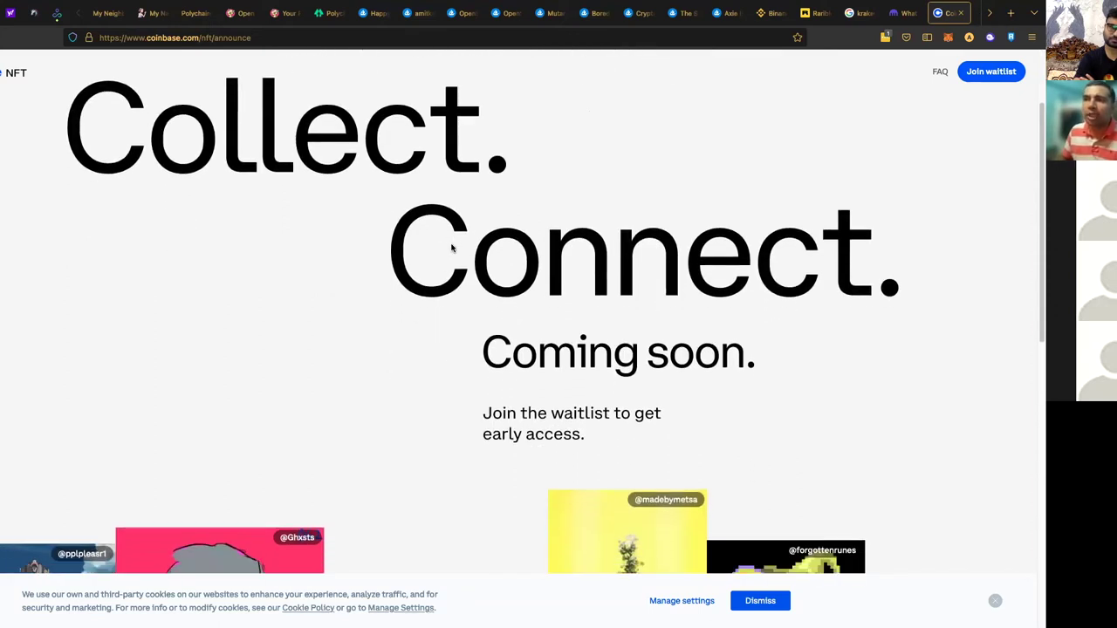
scroll(452, 248, down, 4)
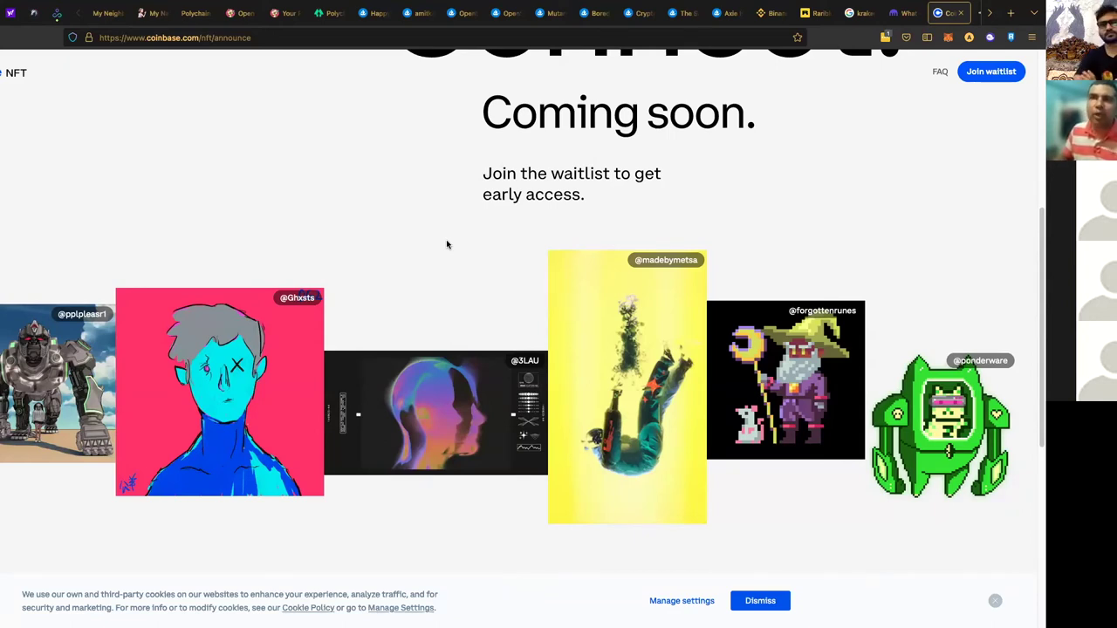
scroll(447, 244, up, 3)
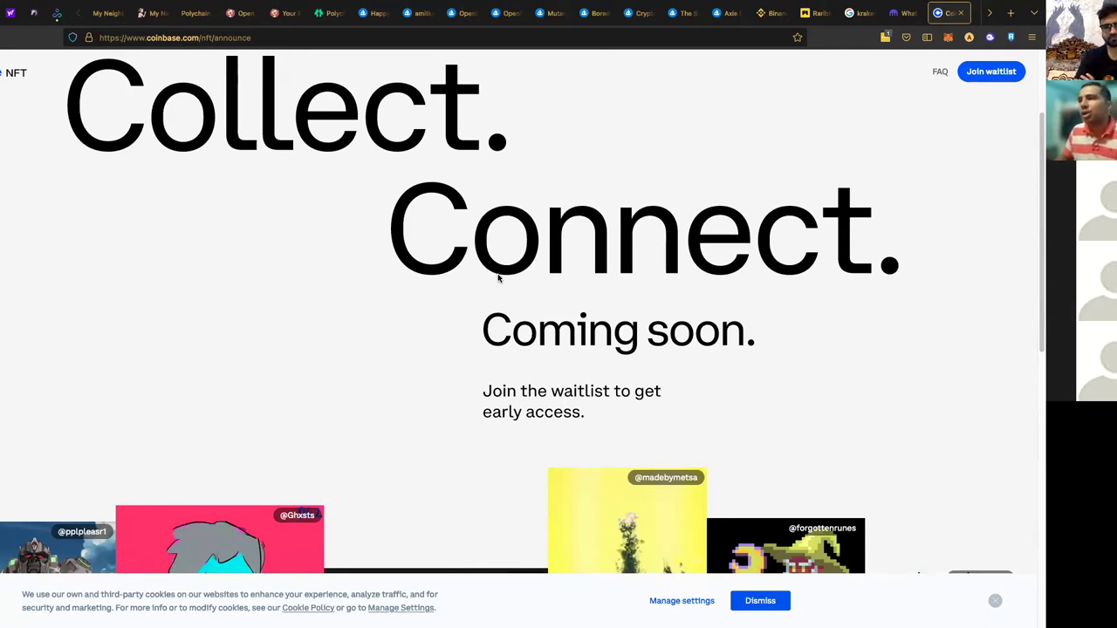
scroll(500, 277, down, 3)
scroll(500, 278, down, 5)
scroll(500, 277, down, 2)
scroll(427, 253, up, 8)
scroll(407, 249, up, 4)
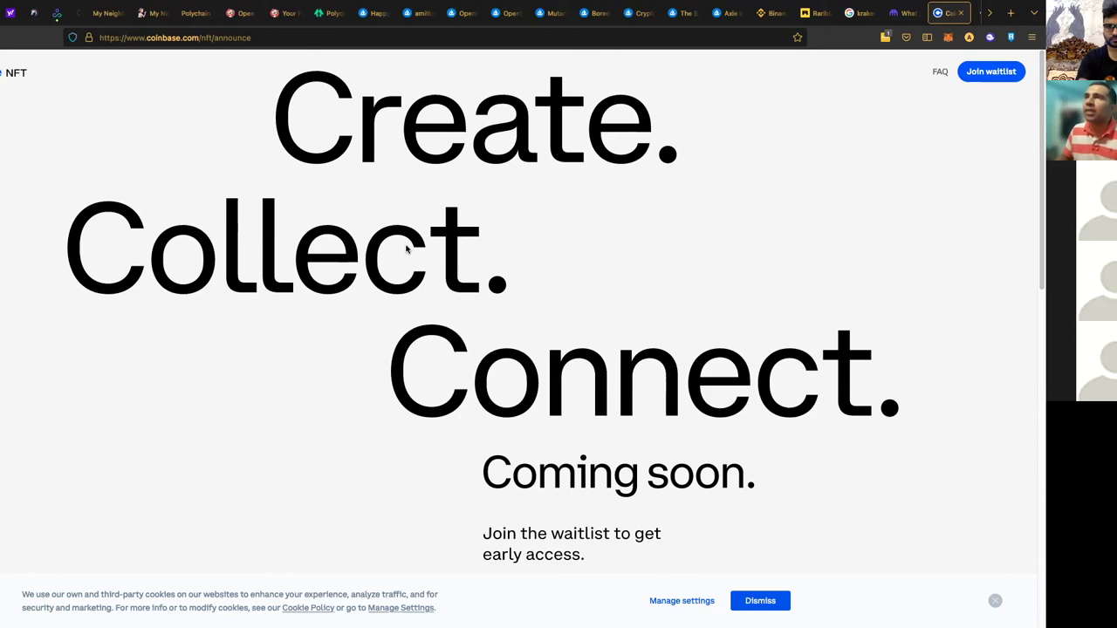
click(145, 13)
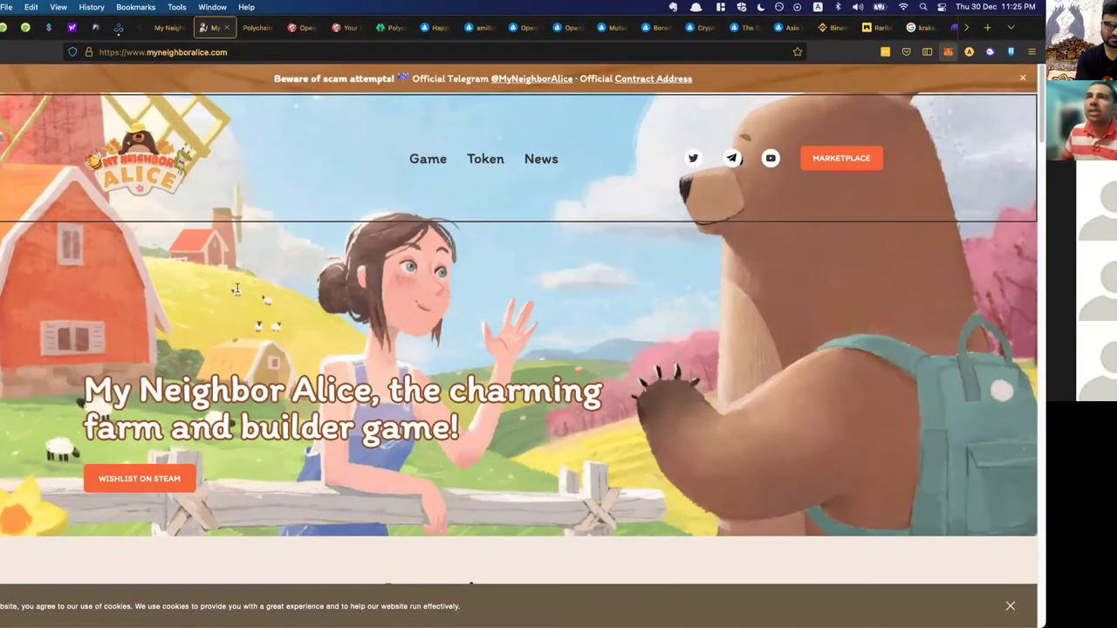
key(super+Tab)
double_click(329, 362)
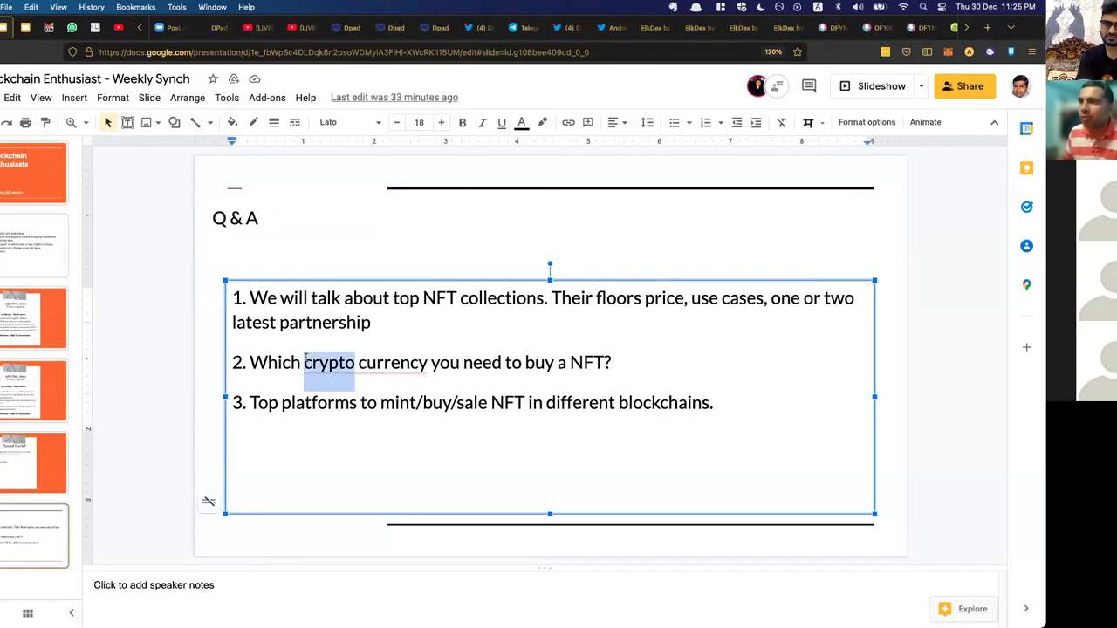
triple_click(524, 362)
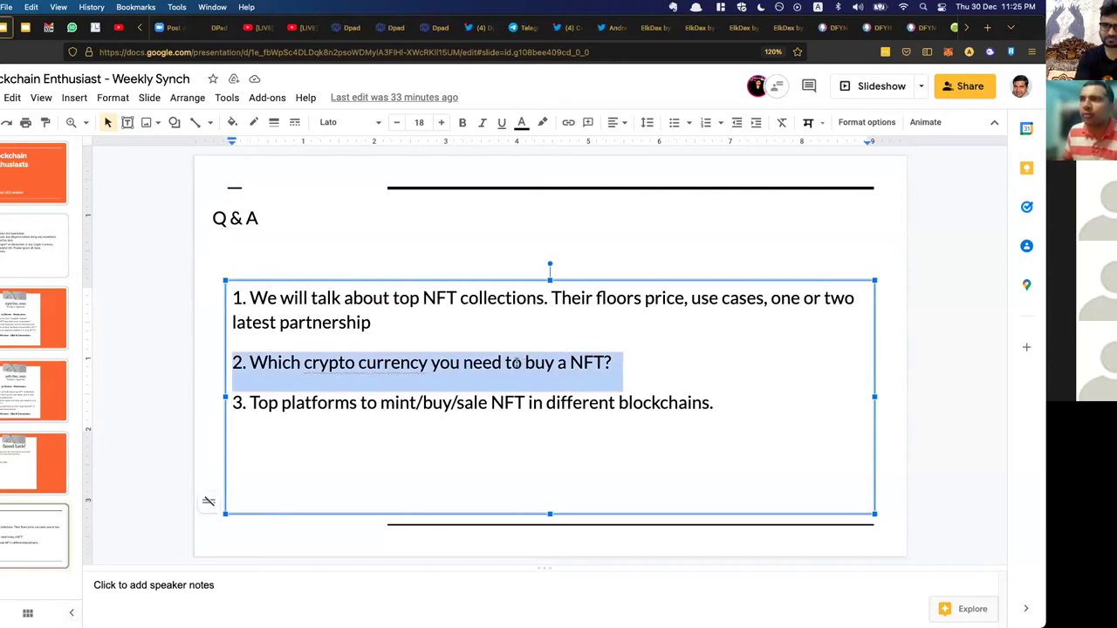
double_click(361, 403)
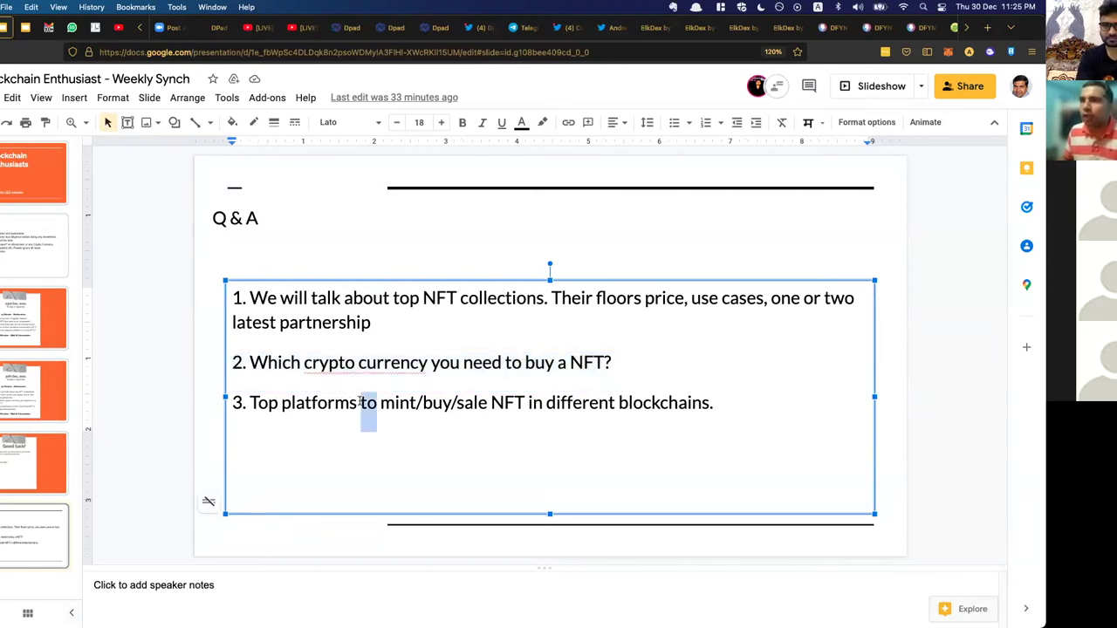
double_click(557, 402)
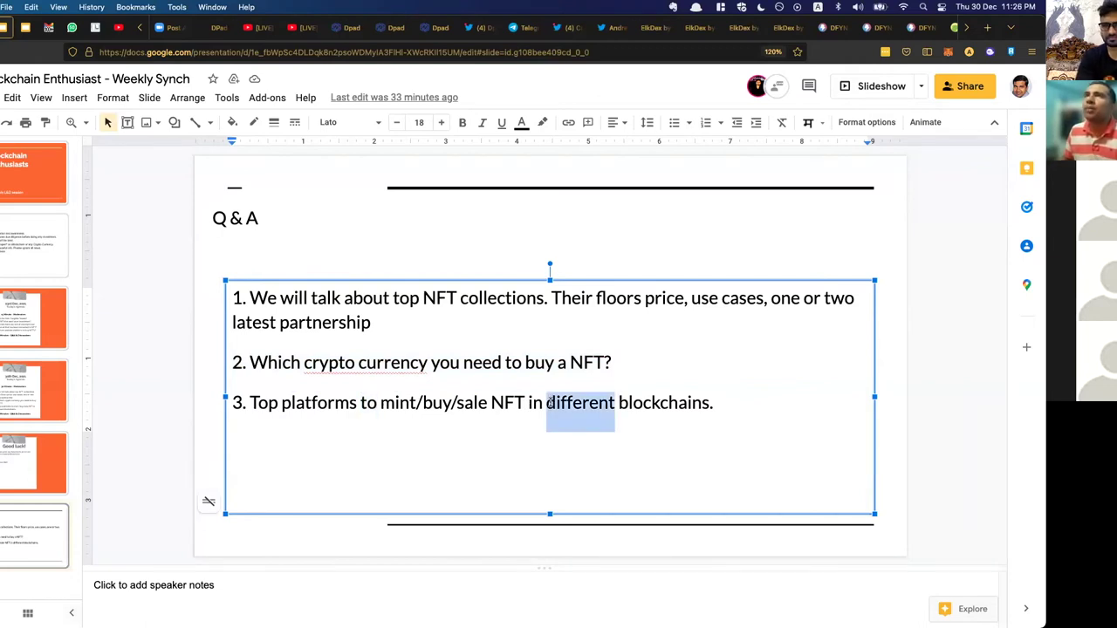
key(super+grave)
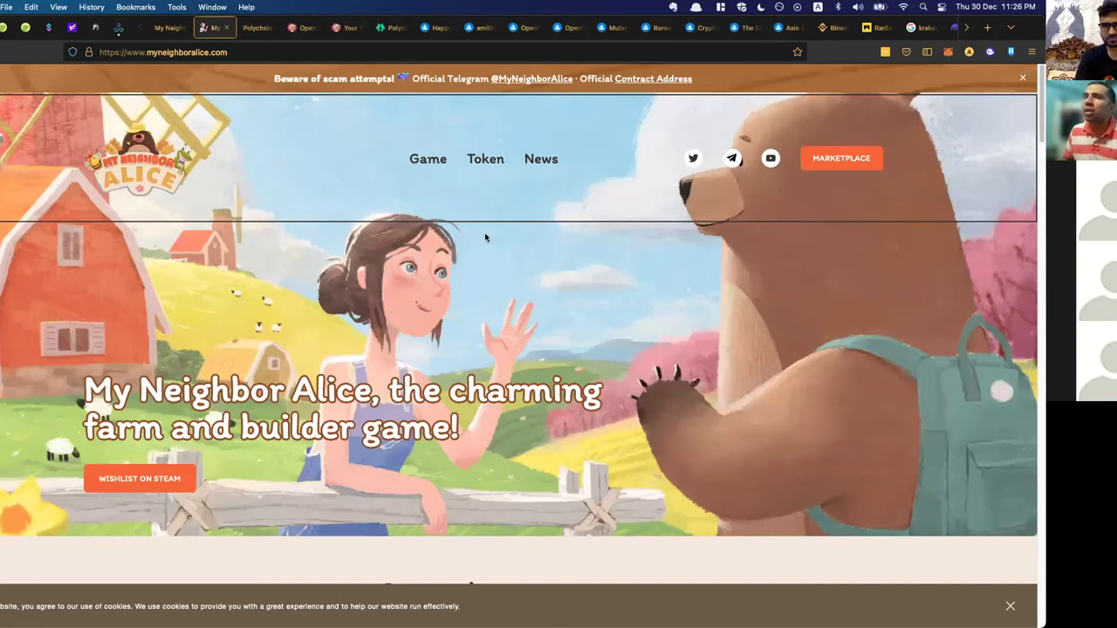
Step: Open a blank tab, then switch to DappRadar and show its Top Blockchain Dapps rankings
key(super+t)
text(my)
click(817, 169)
click(713, 28)
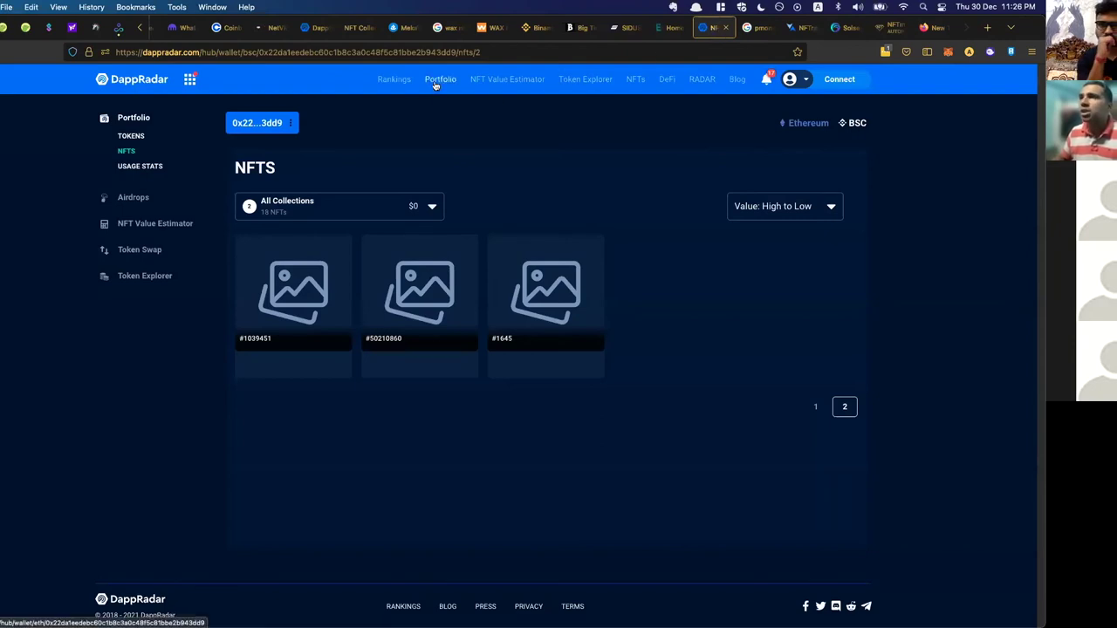
click(393, 80)
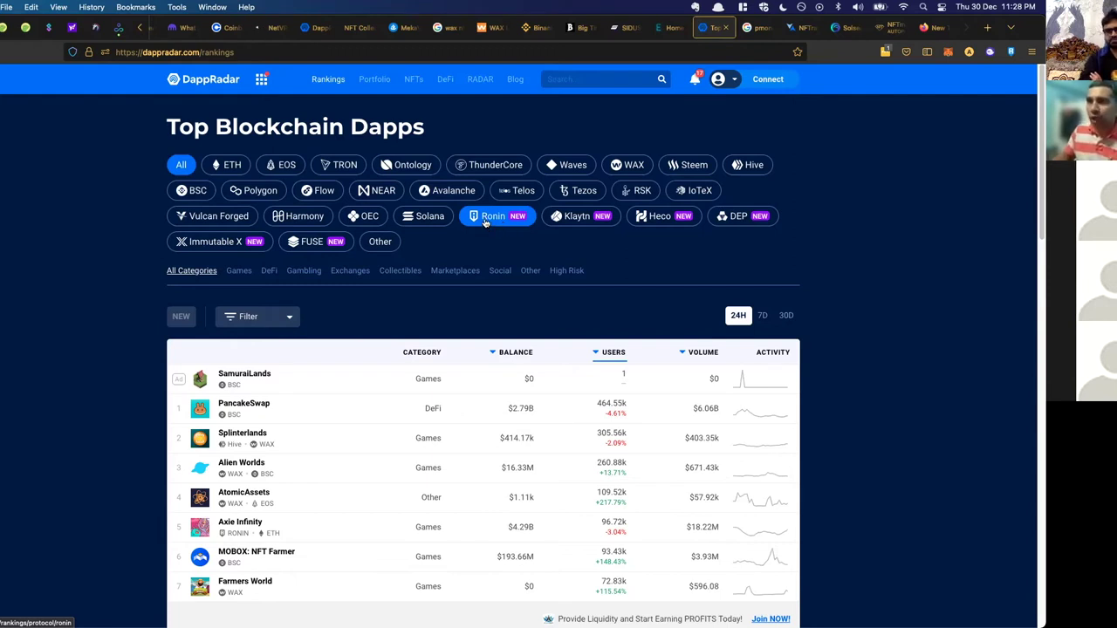
Step: Show DappRadar's NFT top sales over 30 days and top collections over 30 days, then all time
click(414, 80)
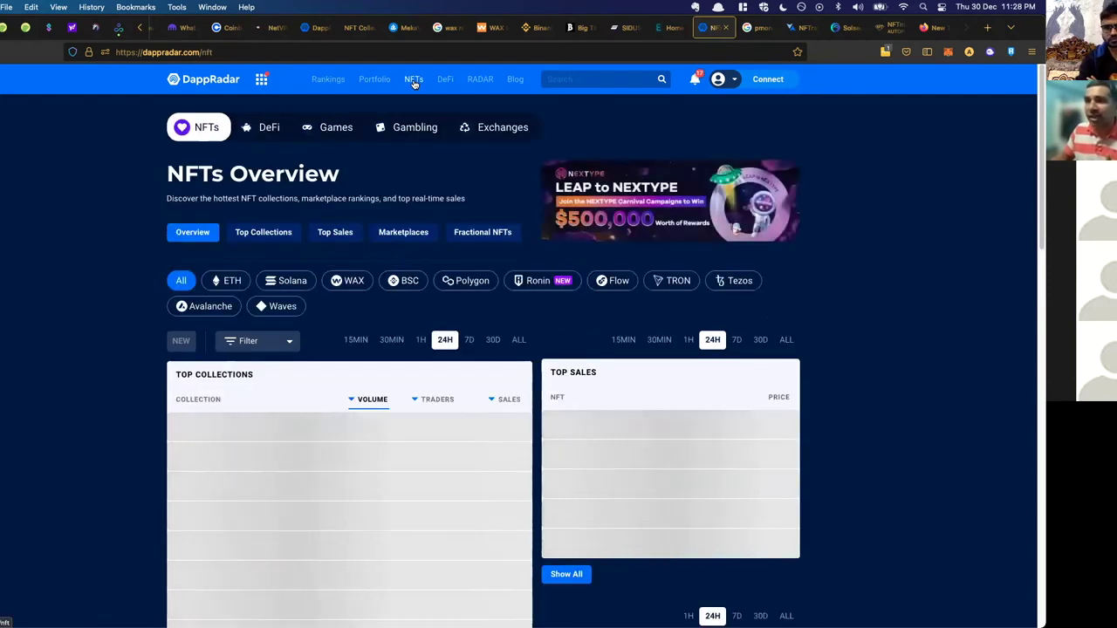
scroll(112, 378, down, 5)
scroll(112, 378, up, 5)
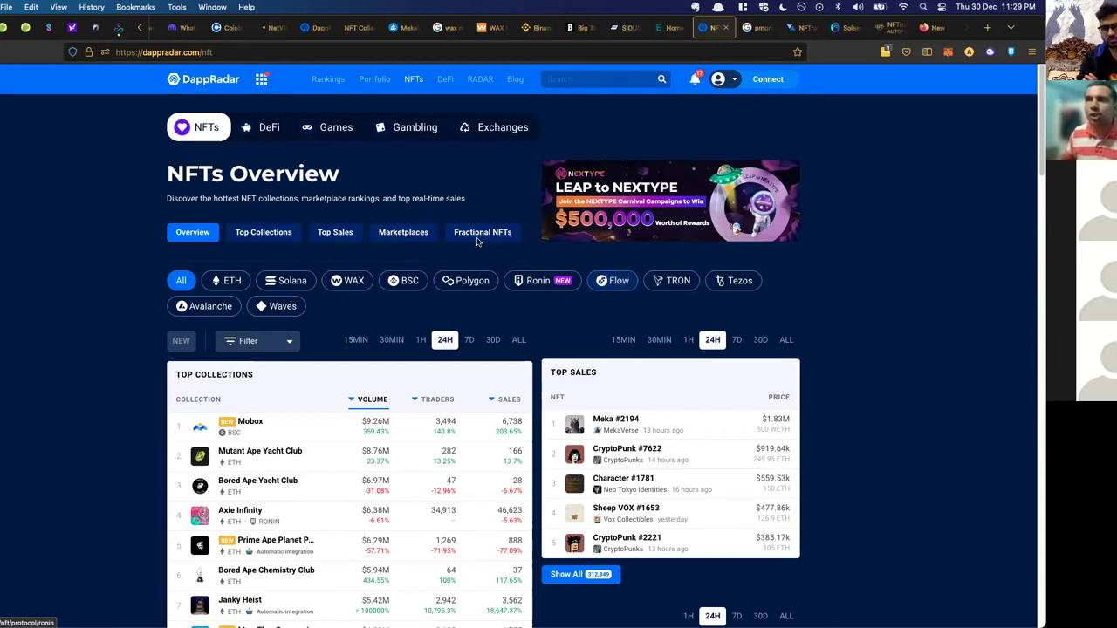
scroll(396, 298, down, 3)
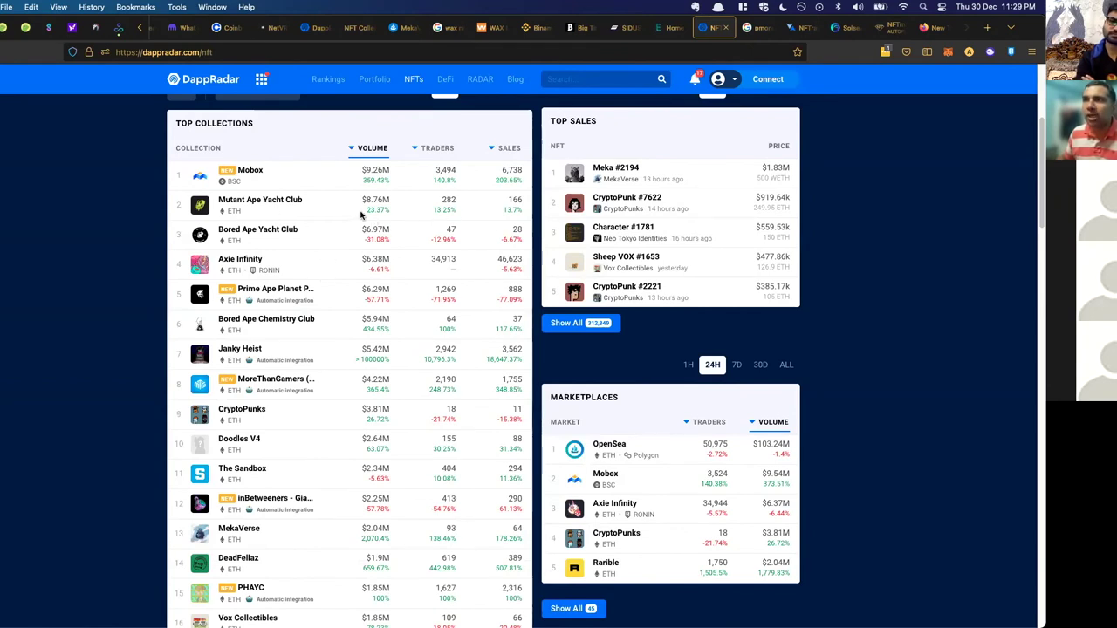
scroll(401, 251, up, 1)
scroll(401, 250, up, 1)
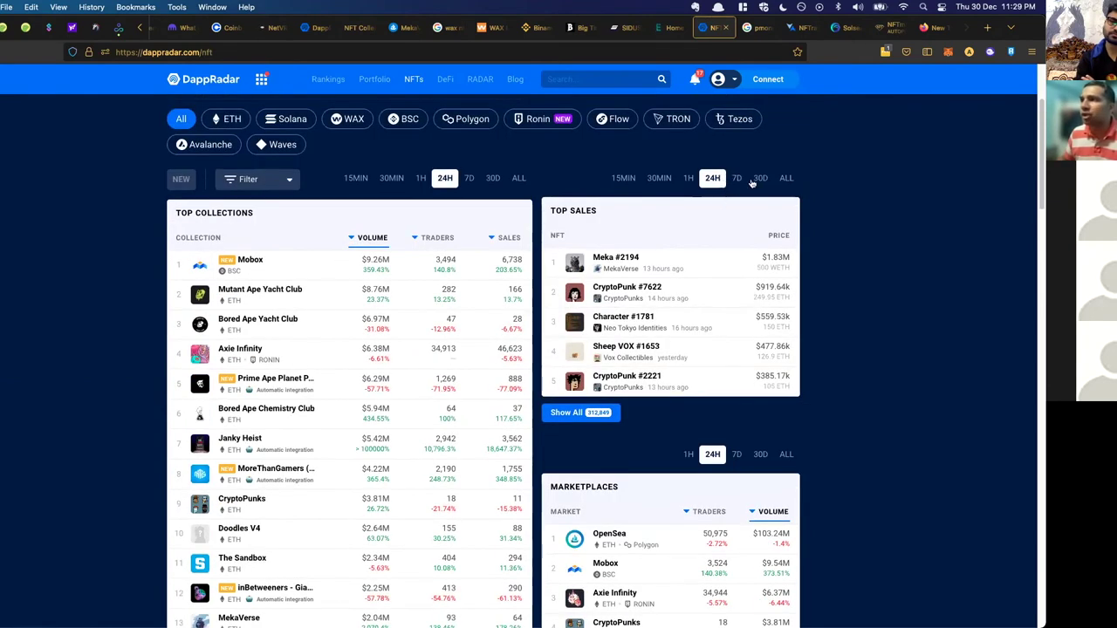
click(760, 179)
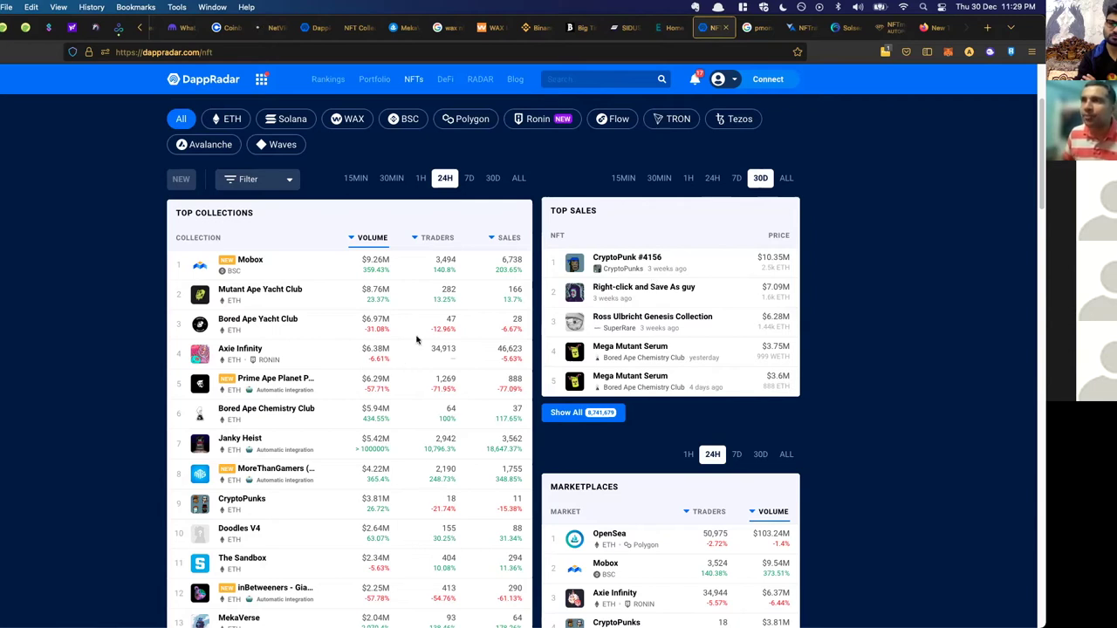
click(493, 178)
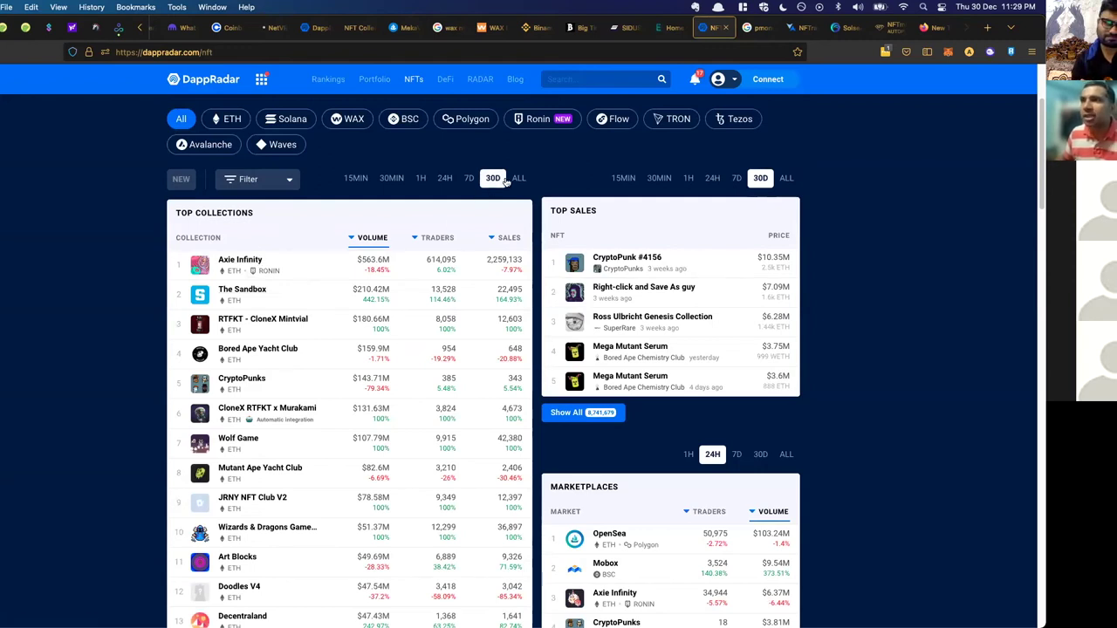
click(519, 178)
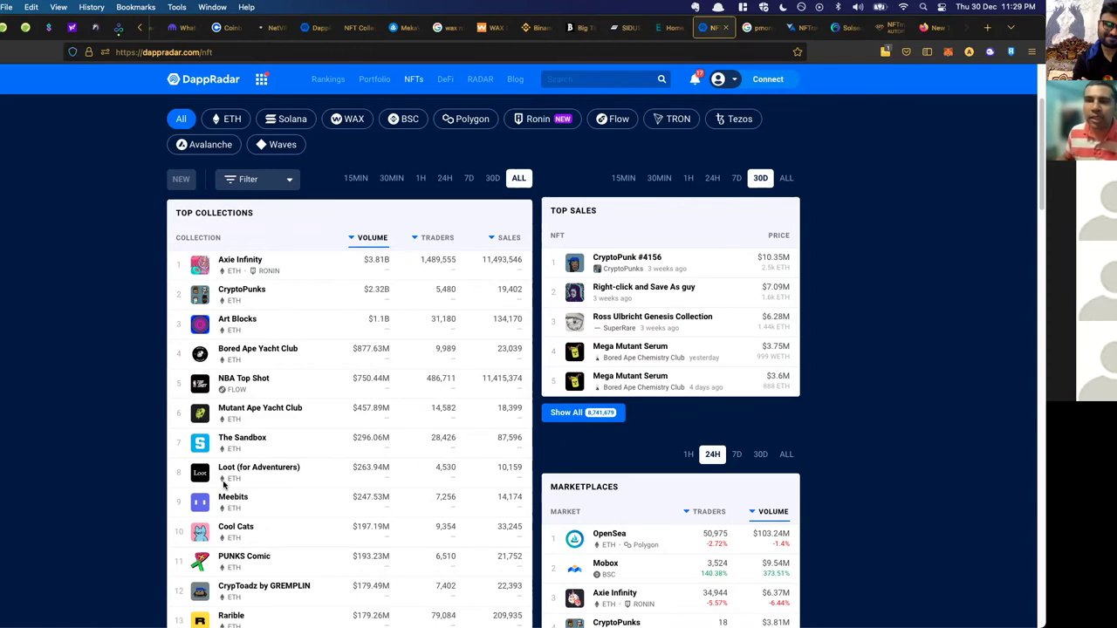
scroll(223, 484, up, 3)
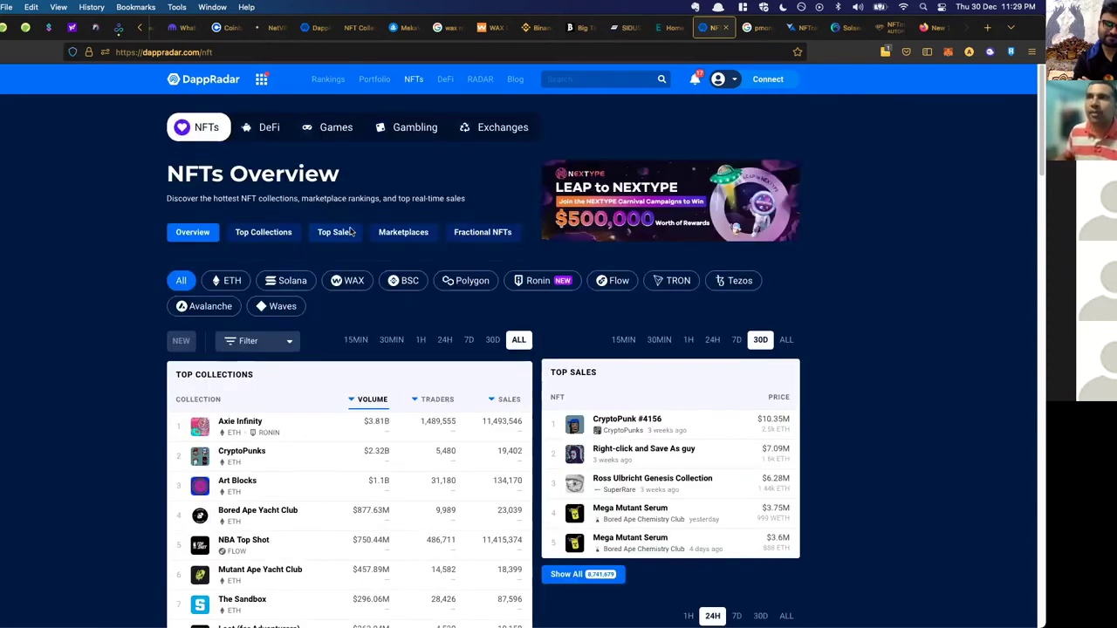
Step: Switch to the Marketplaces sub-tab, ranking Decentraland, Waves Ducks, SolSea and others by volume
click(403, 232)
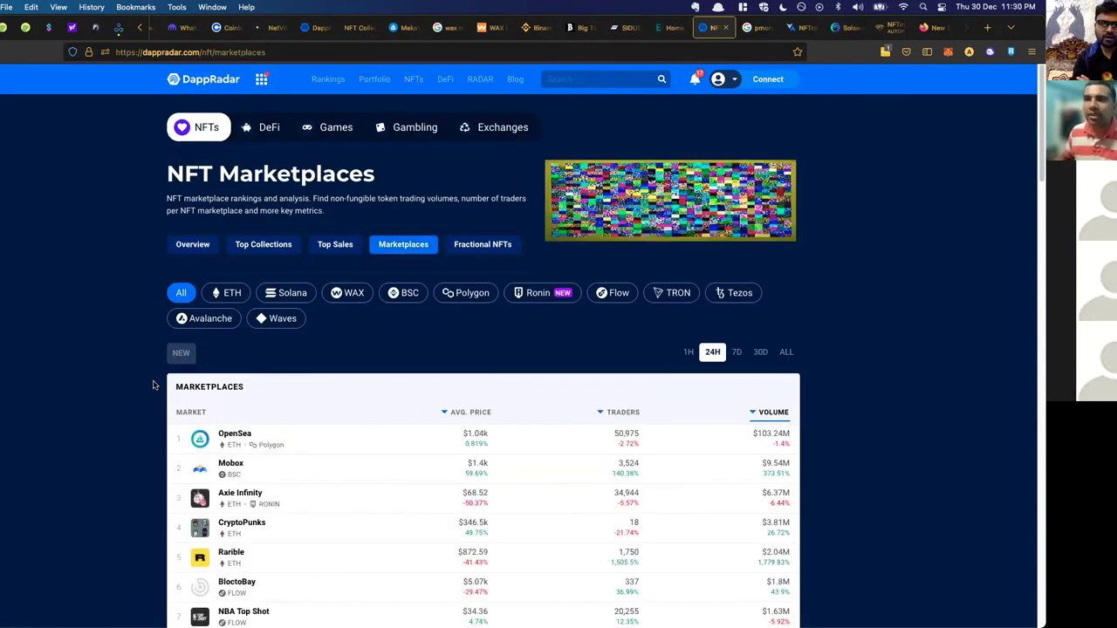
scroll(153, 385, down, 3)
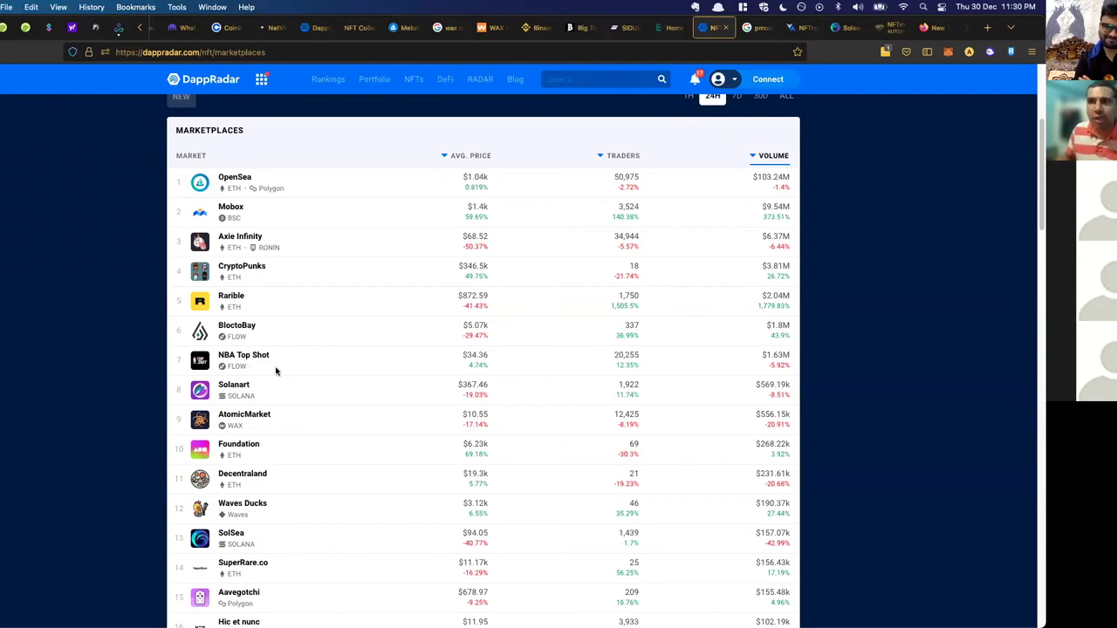
scroll(288, 371, down, 2)
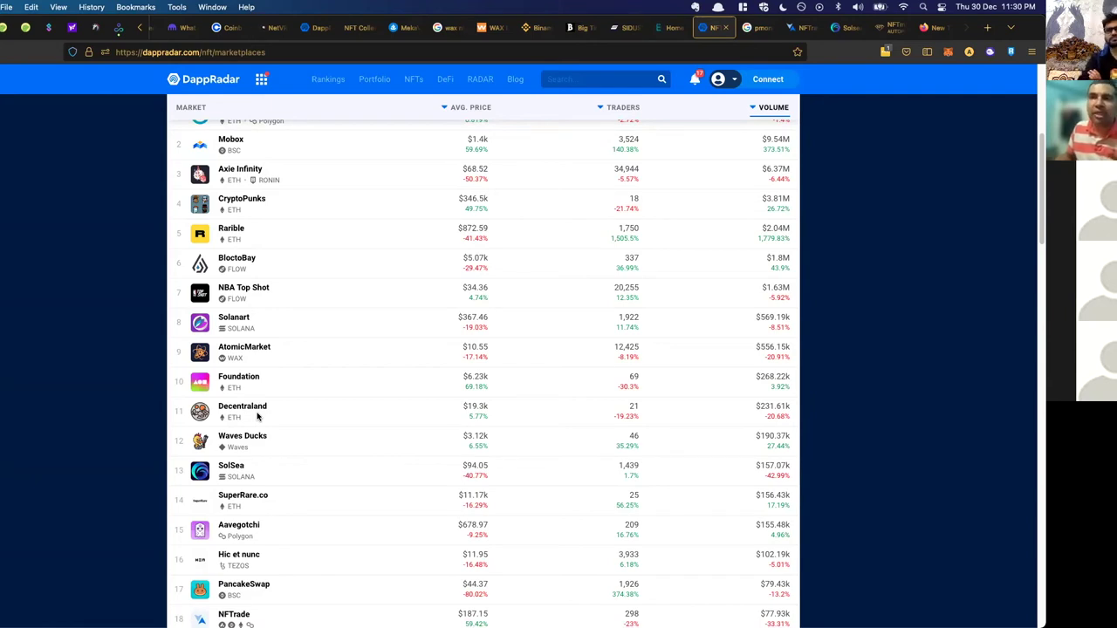
scroll(258, 417, down, 1)
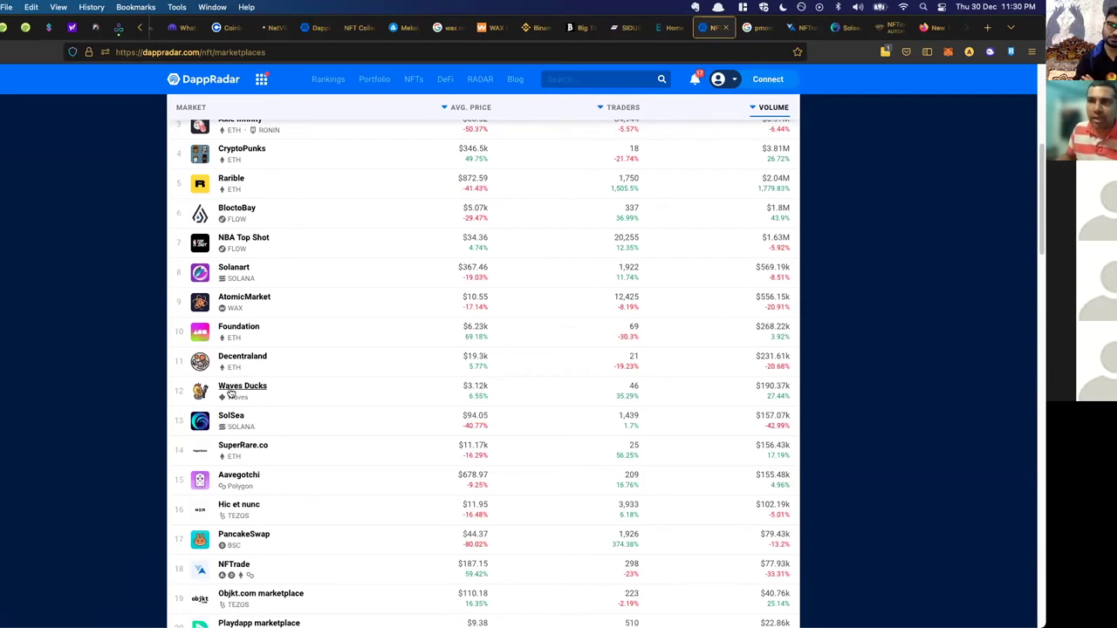
scroll(282, 395, down, 3)
scroll(283, 395, down, 1)
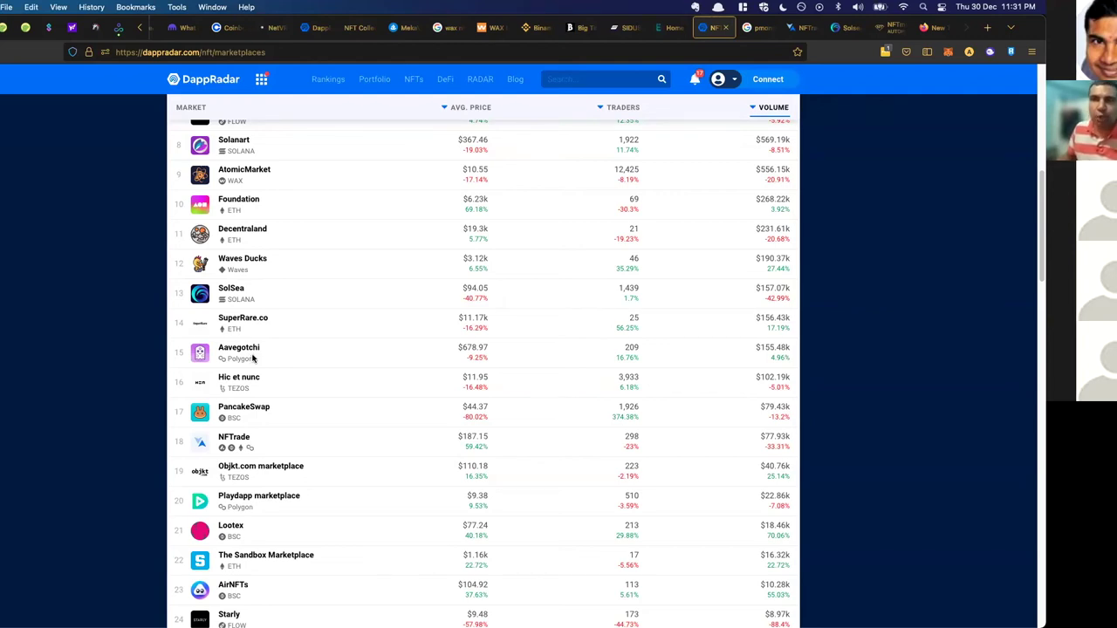
scroll(280, 401, down, 3)
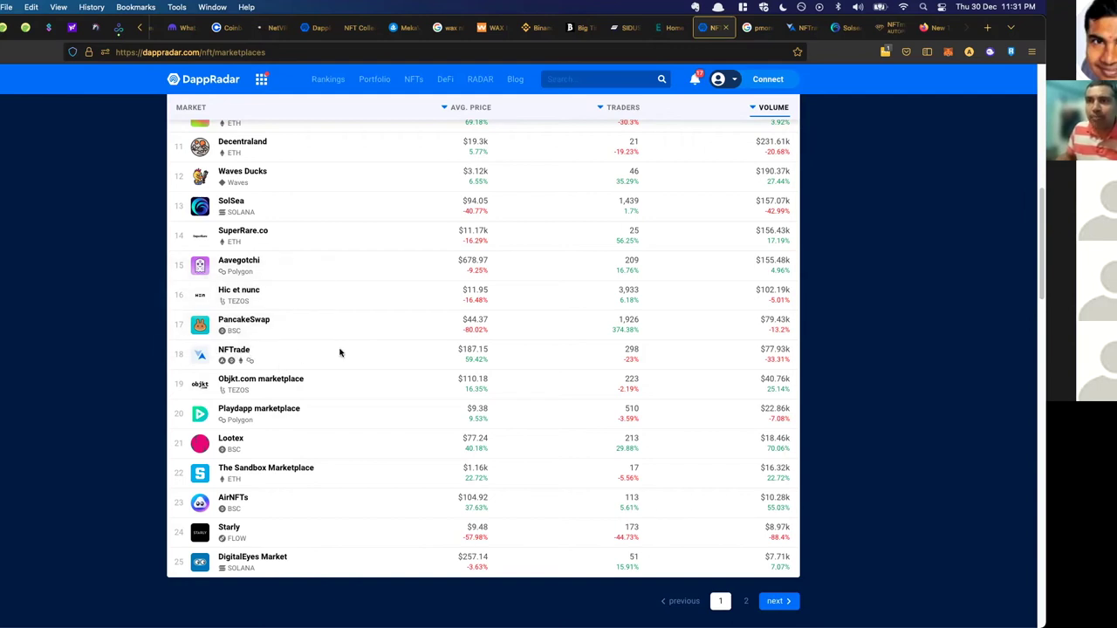
Step: Visit the NFTmall tab, close two blank tabs, check NFTrade, then return to DappRadar's rankings
click(890, 27)
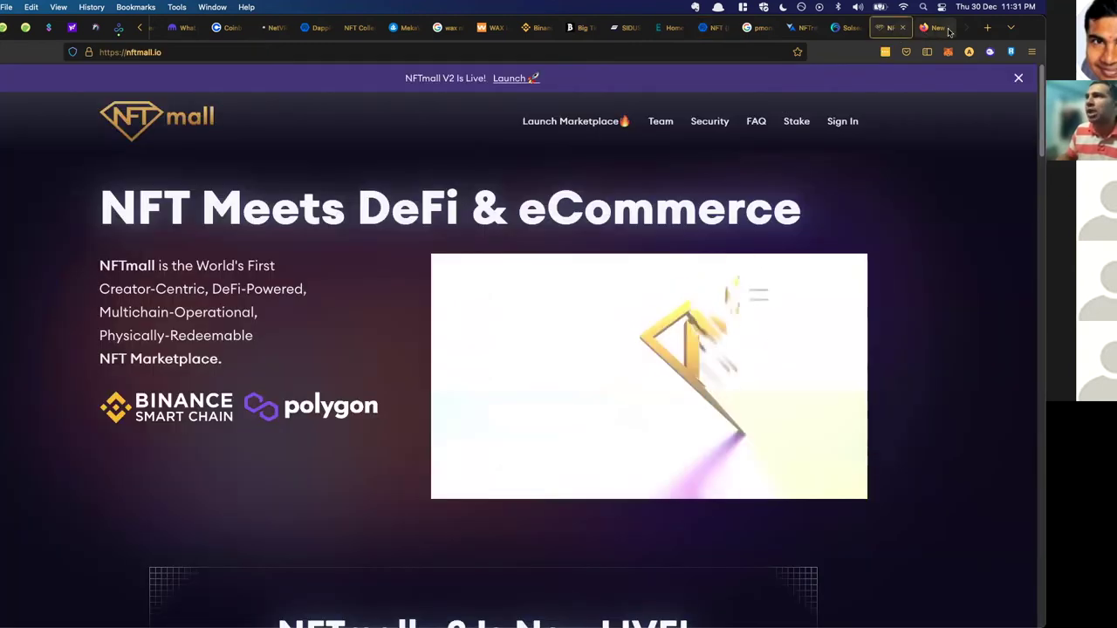
click(932, 30)
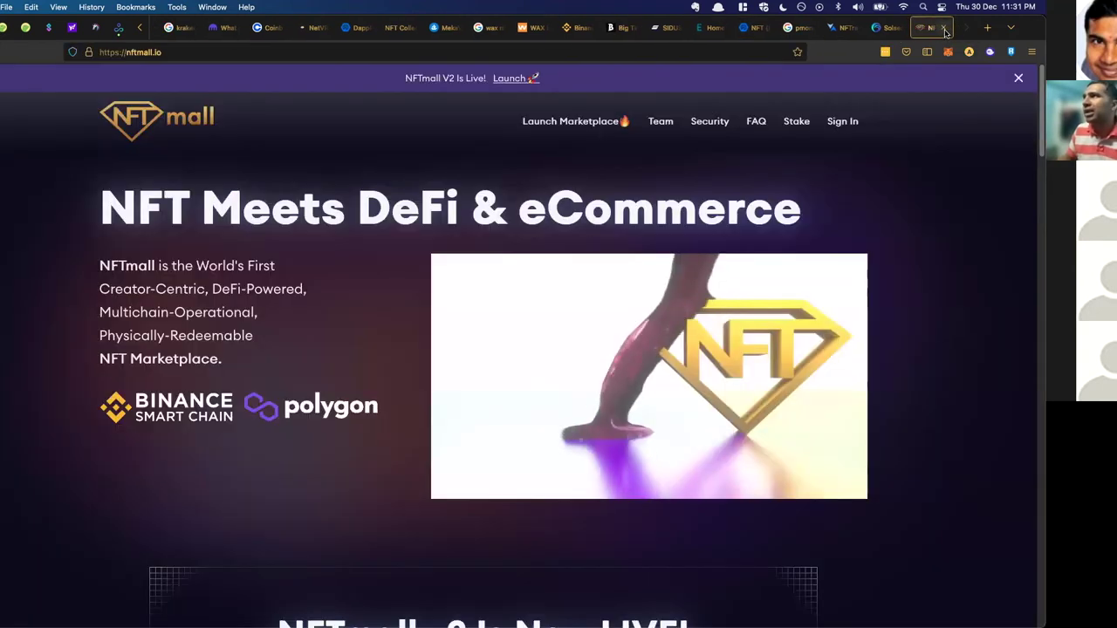
click(943, 27)
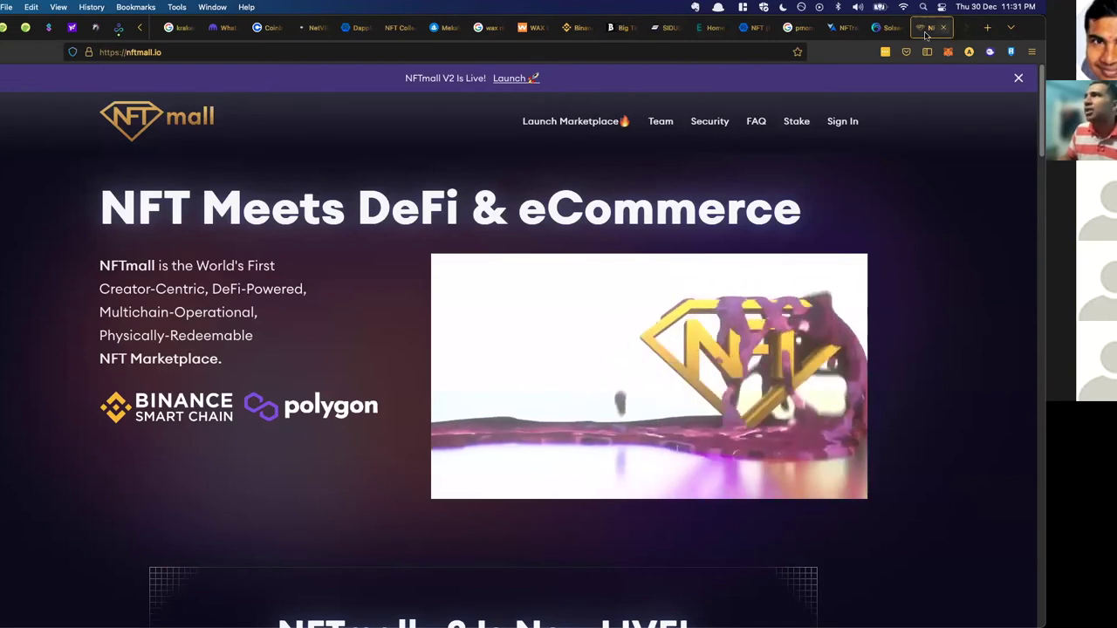
click(843, 28)
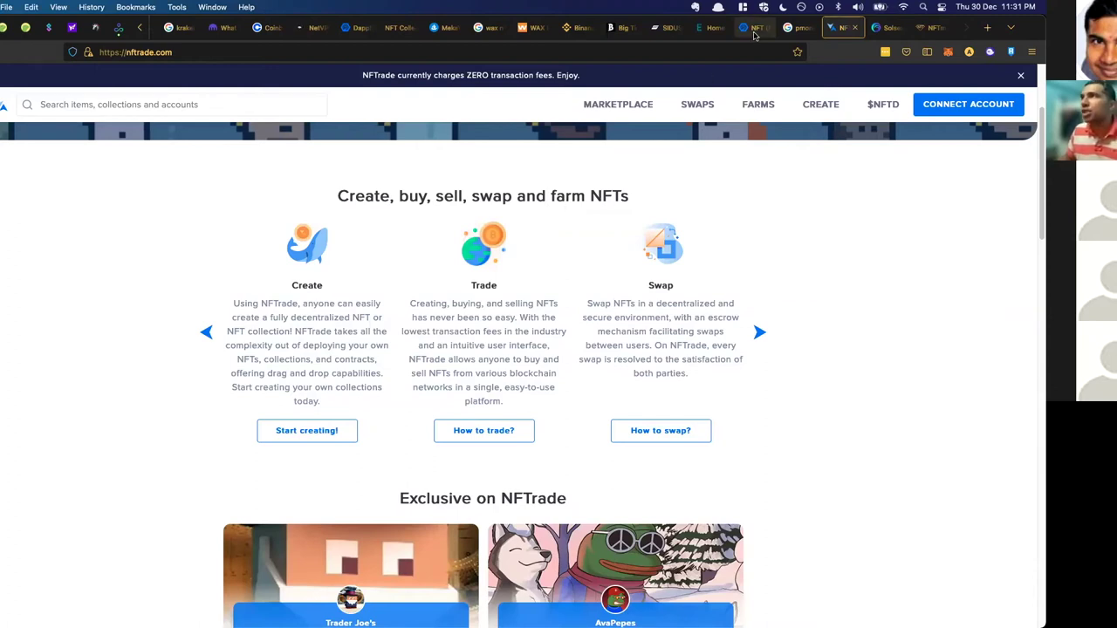
click(754, 28)
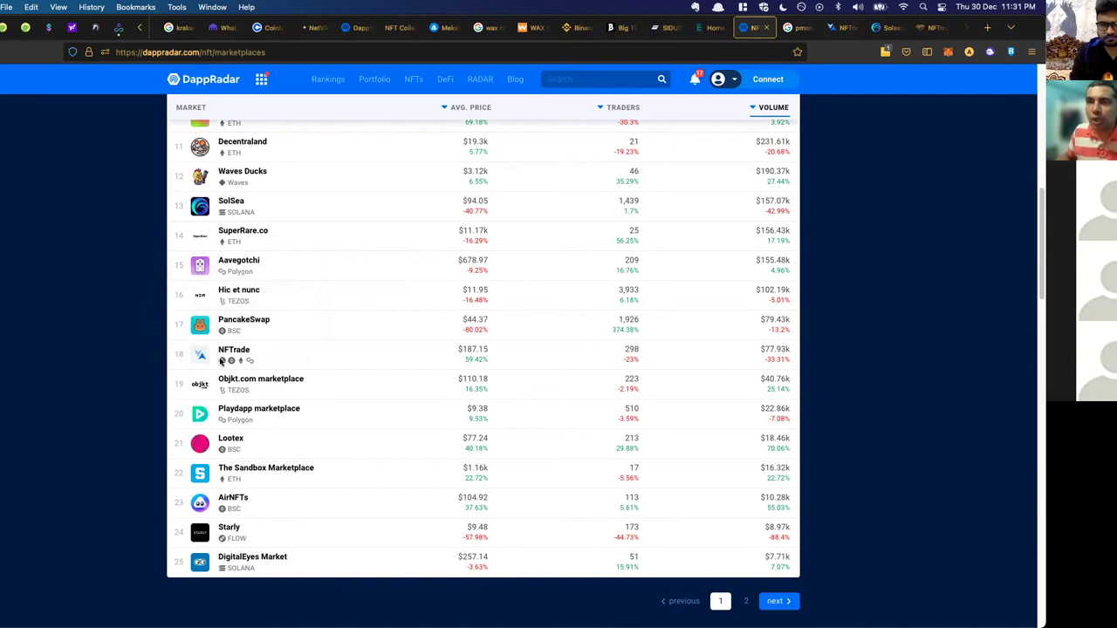
scroll(156, 364, down, 2)
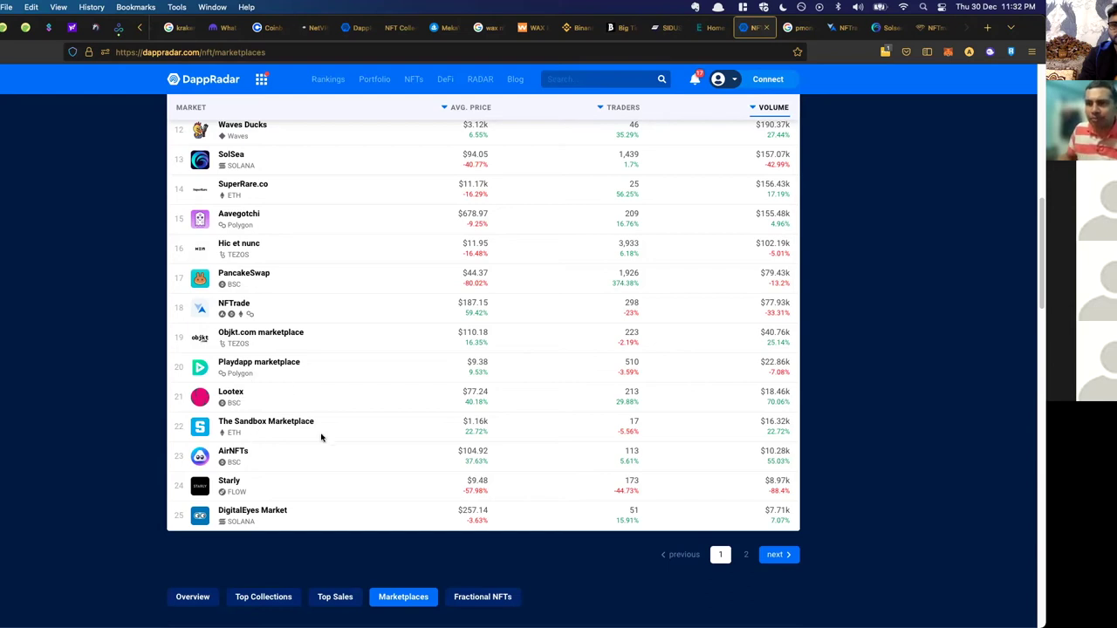
scroll(398, 391, up, 4)
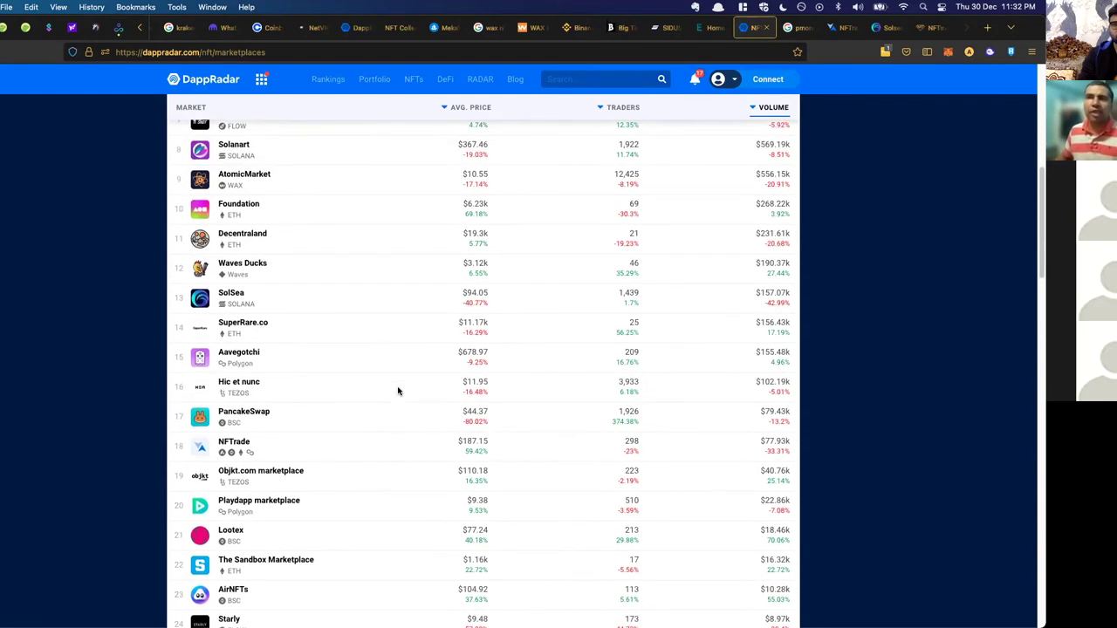
scroll(398, 391, up, 4)
scroll(399, 391, up, 3)
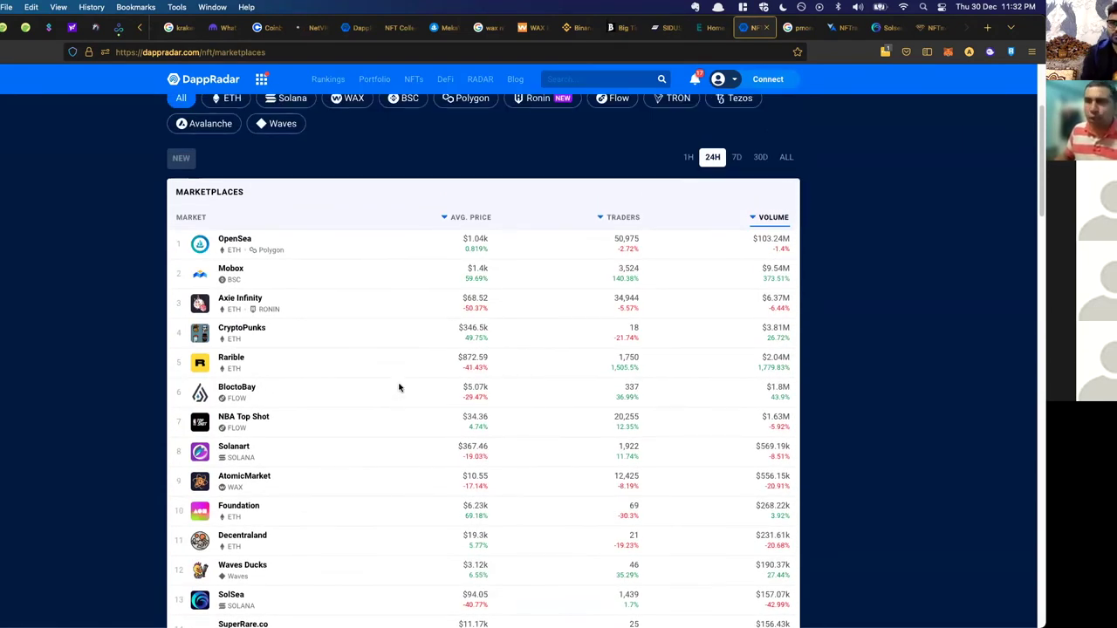
key(super+Tab)
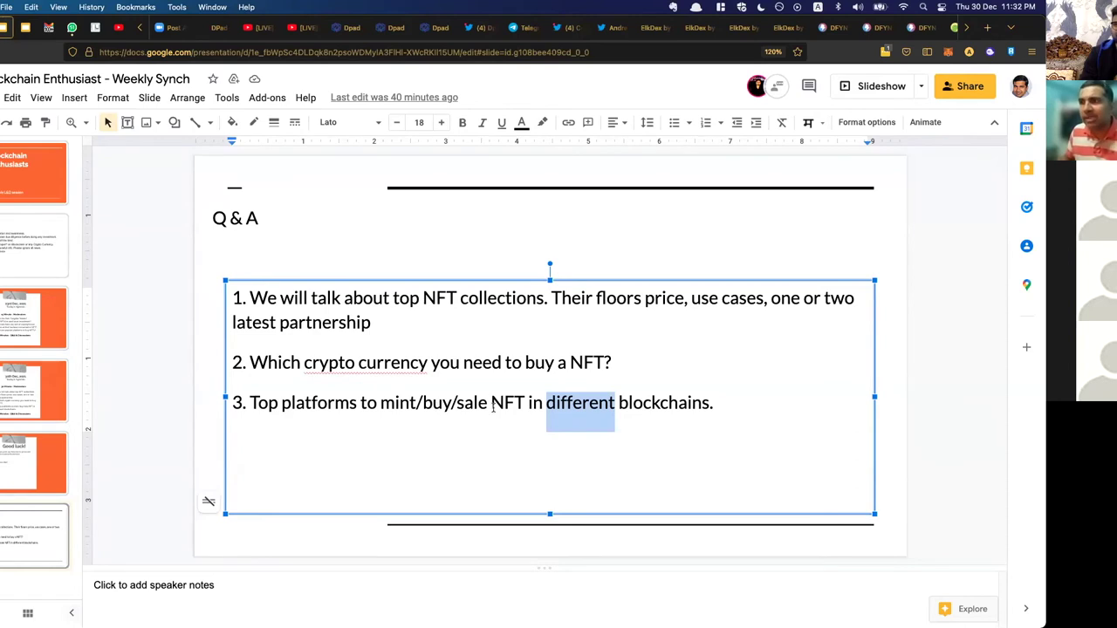
key(super+Tab)
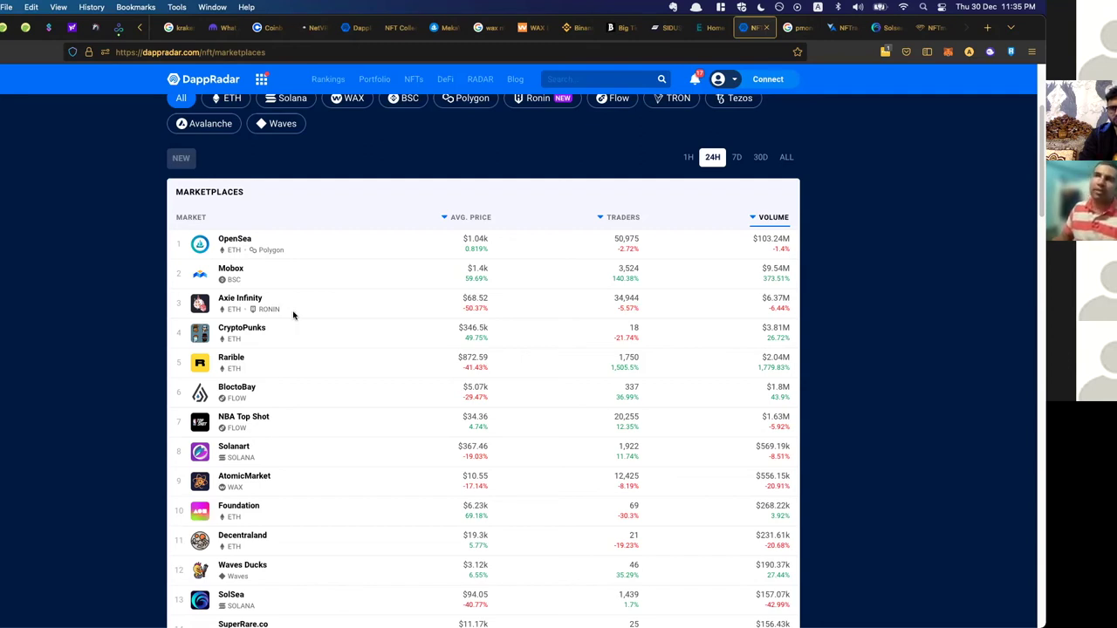
Step: Show DappRadar's NFT marketplace rankings for all time, then switch to the Big Time site
click(786, 157)
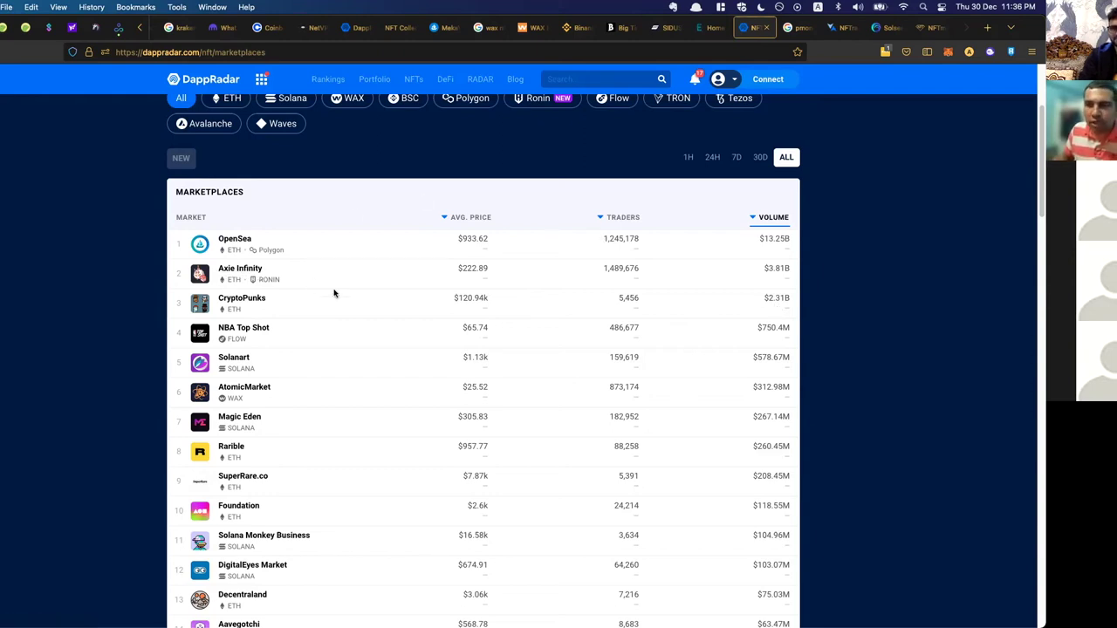
click(621, 28)
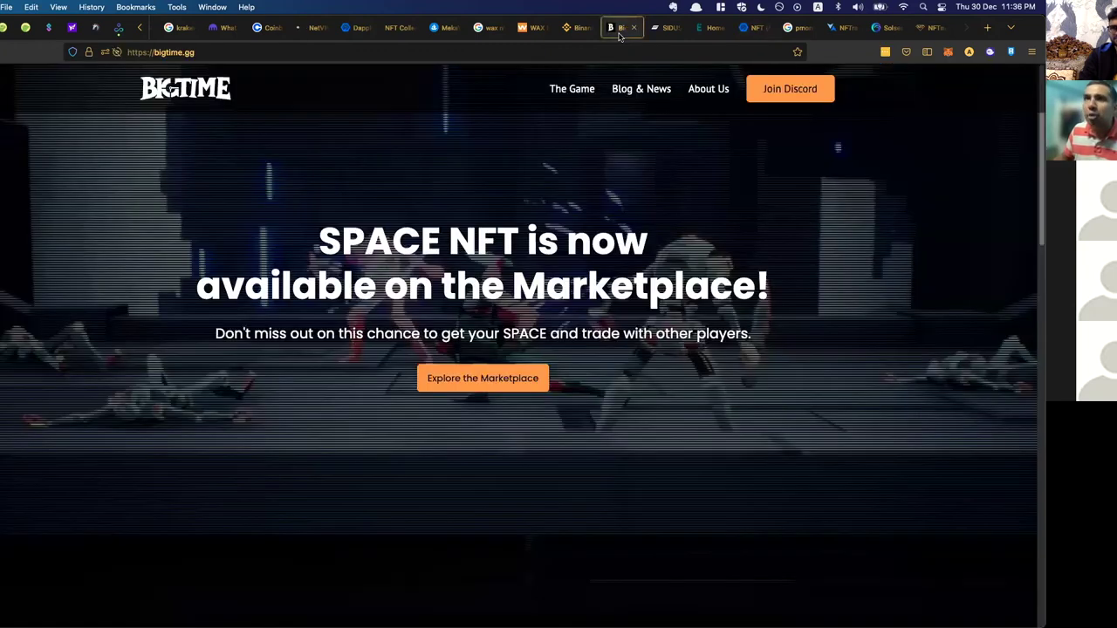
Step: Glance at the Sidus Heroes and Ertha sites, then load thetanarena.com in a new tab
click(665, 29)
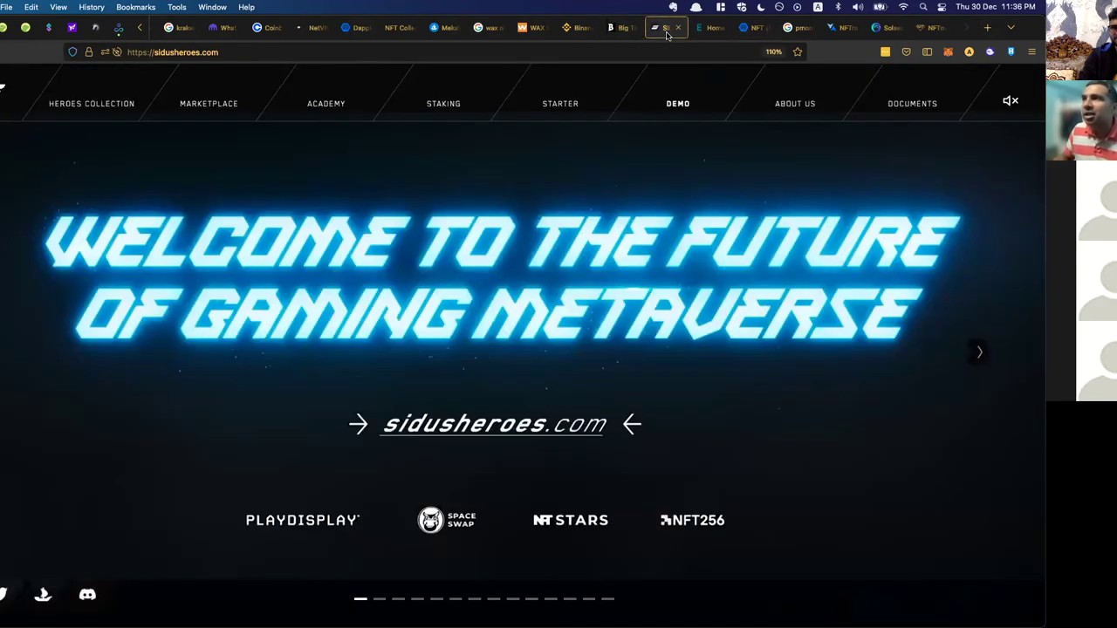
click(702, 28)
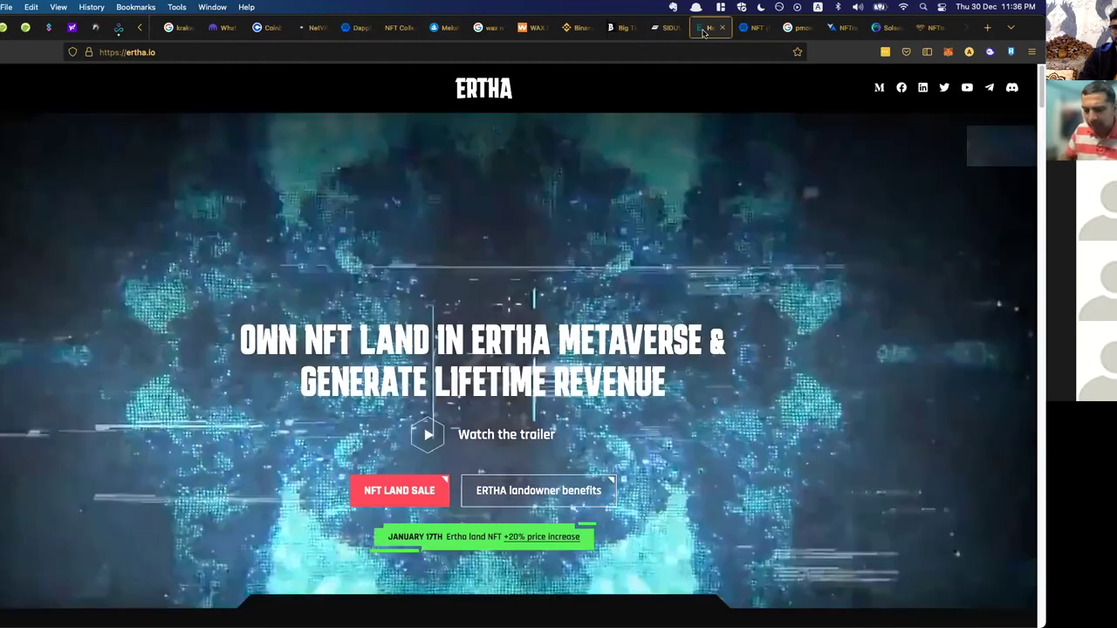
key(super+t)
text(thet)
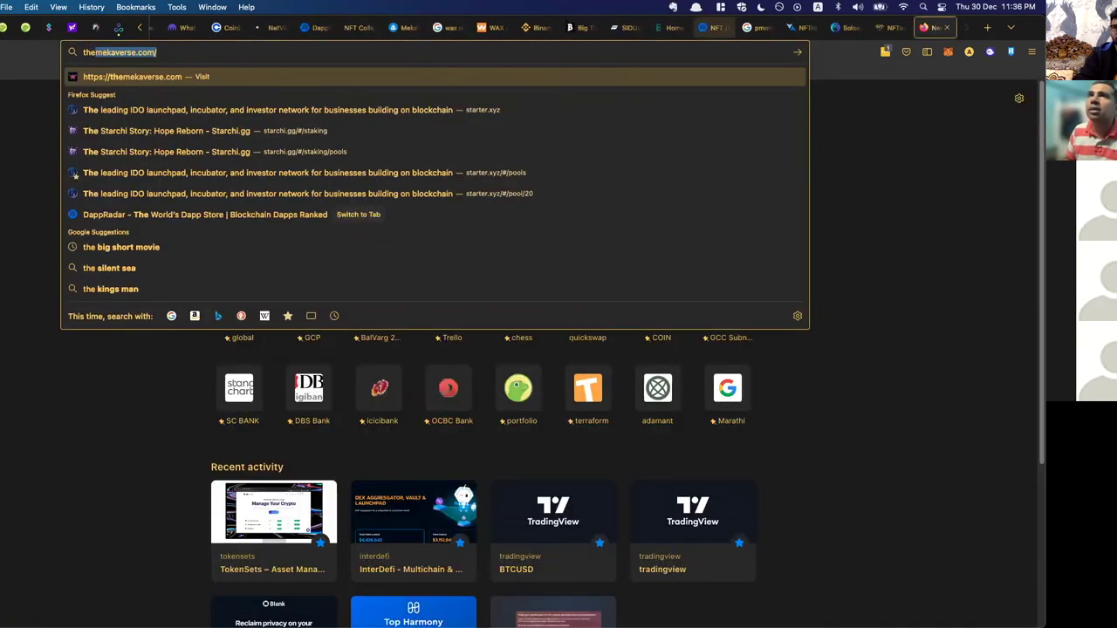
key(Down)
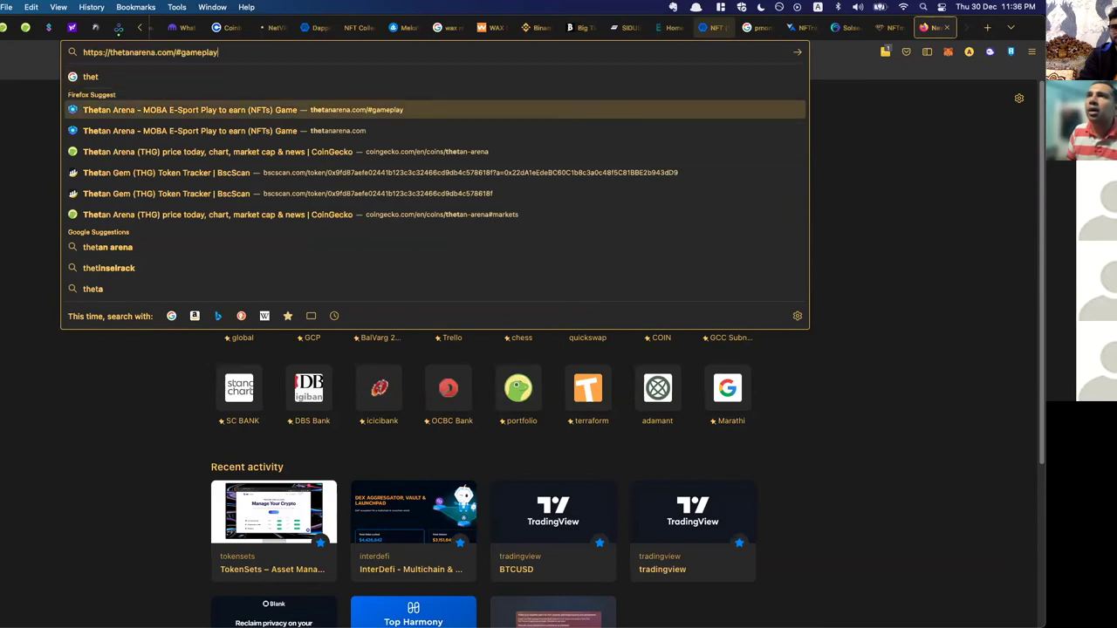
key(Down)
key(Return)
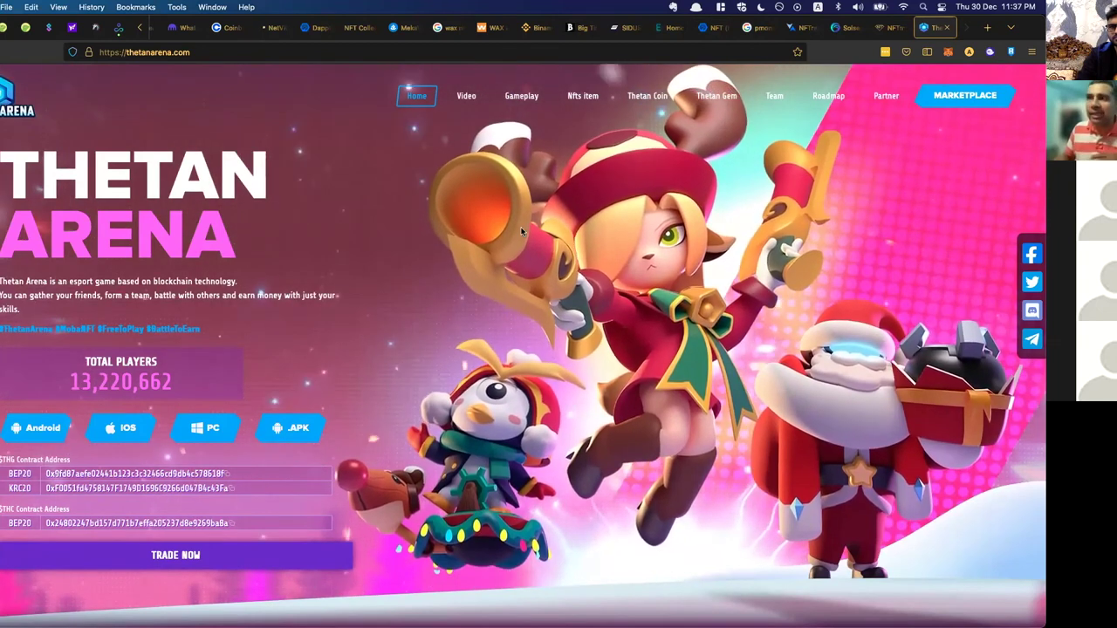
Step: Jump to the Gameplay section, check Sidus Heroes, then return to the Big Time homepage
click(520, 95)
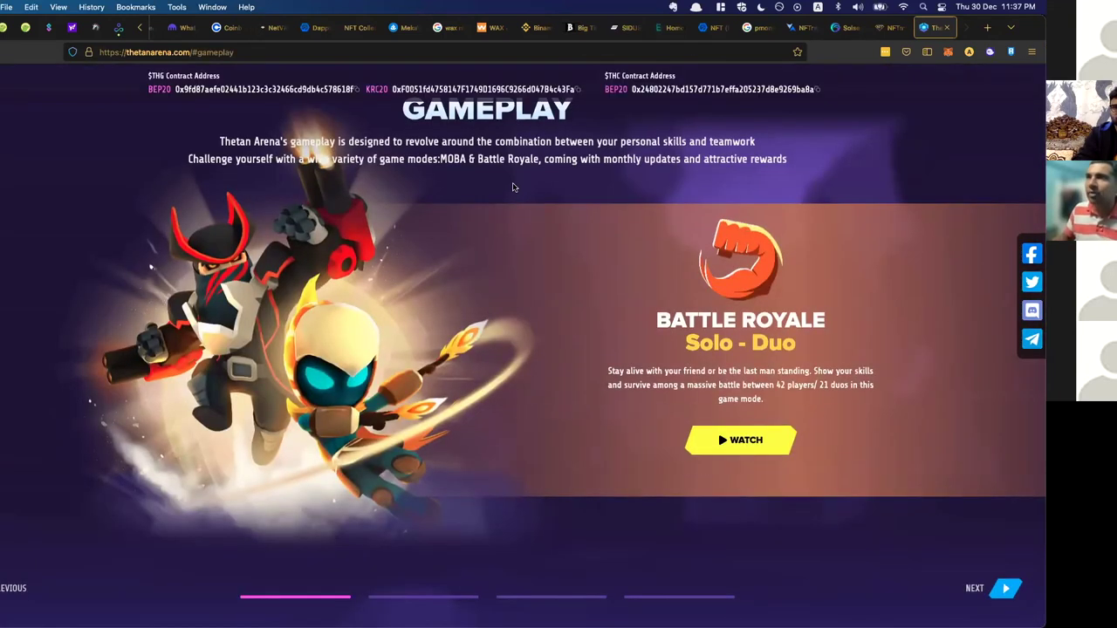
click(624, 28)
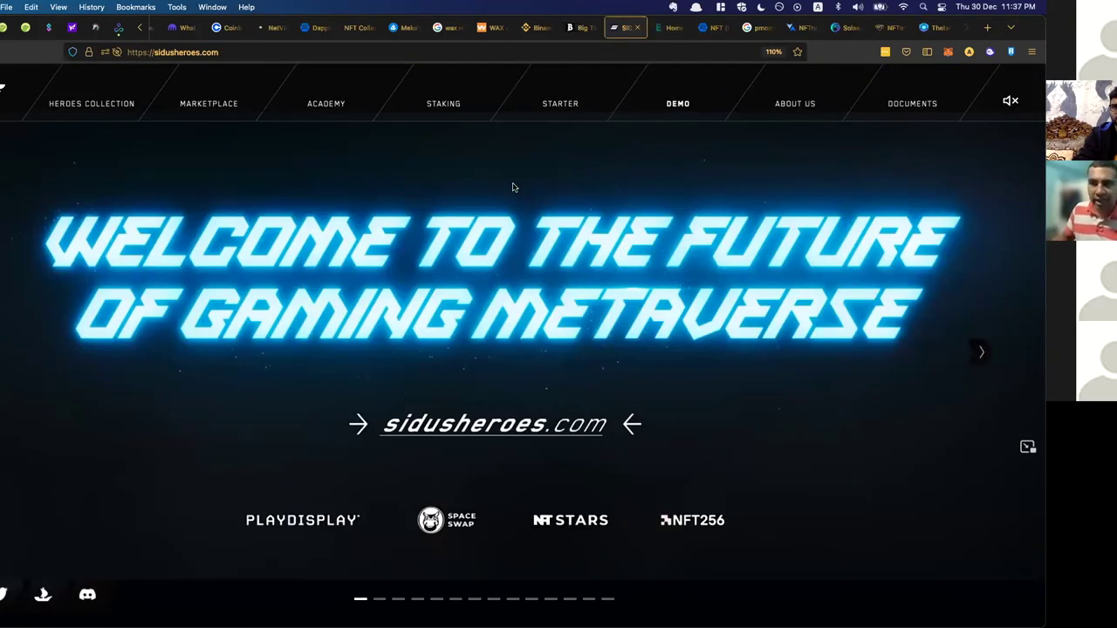
click(581, 28)
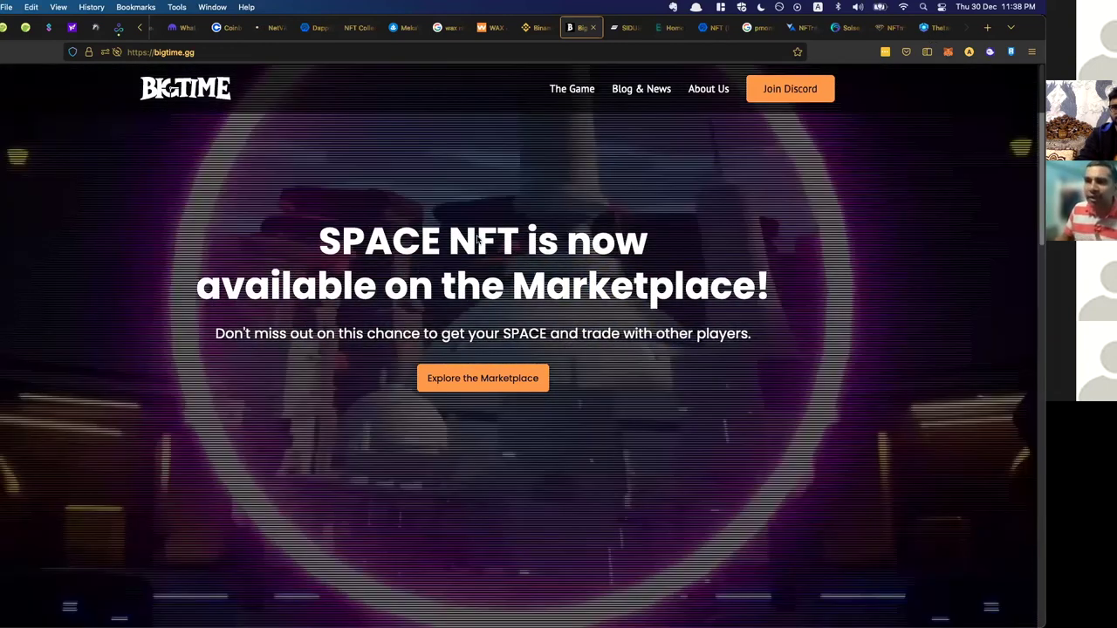
Step: Revisit Thetan Arena and DappRadar's NFT marketplace rankings, then switch to the CoinGecko portfolio
click(937, 29)
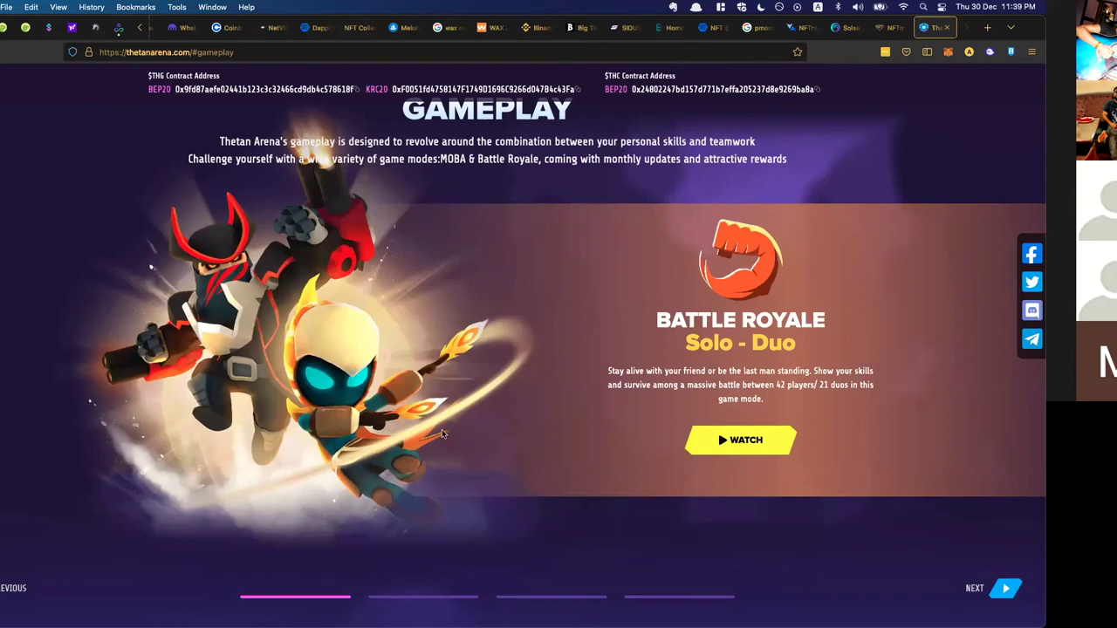
click(316, 31)
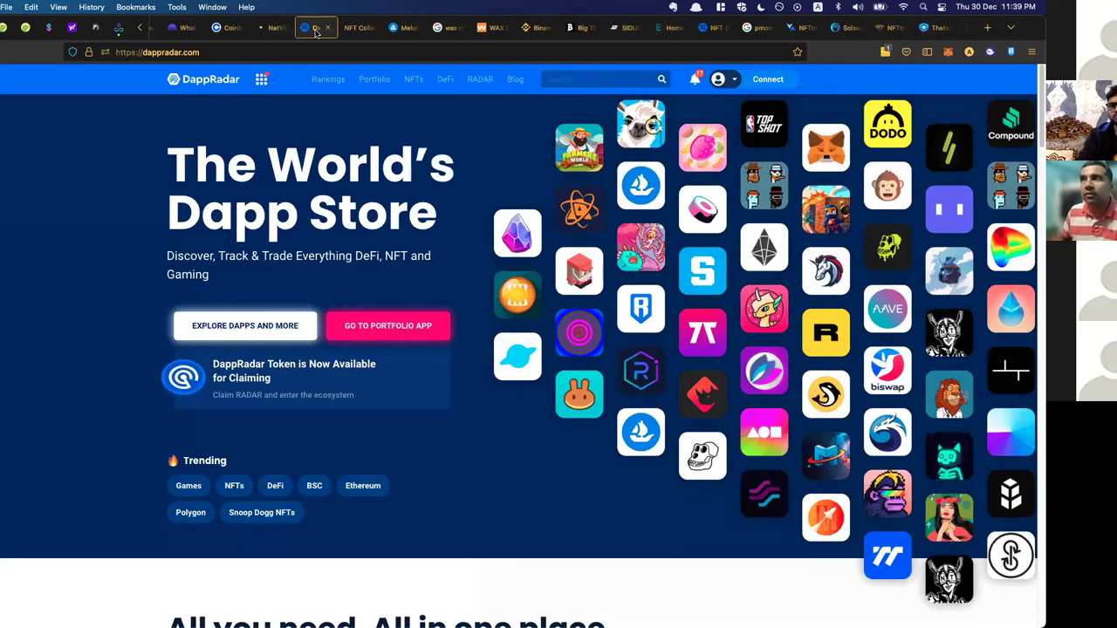
click(714, 28)
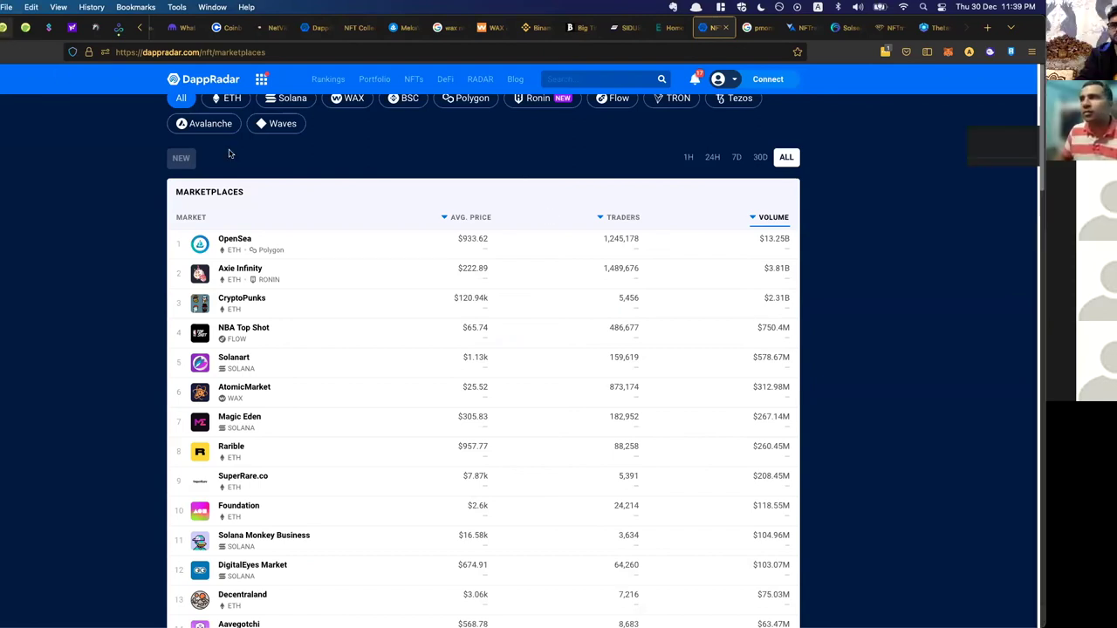
click(231, 28)
text(mvi)
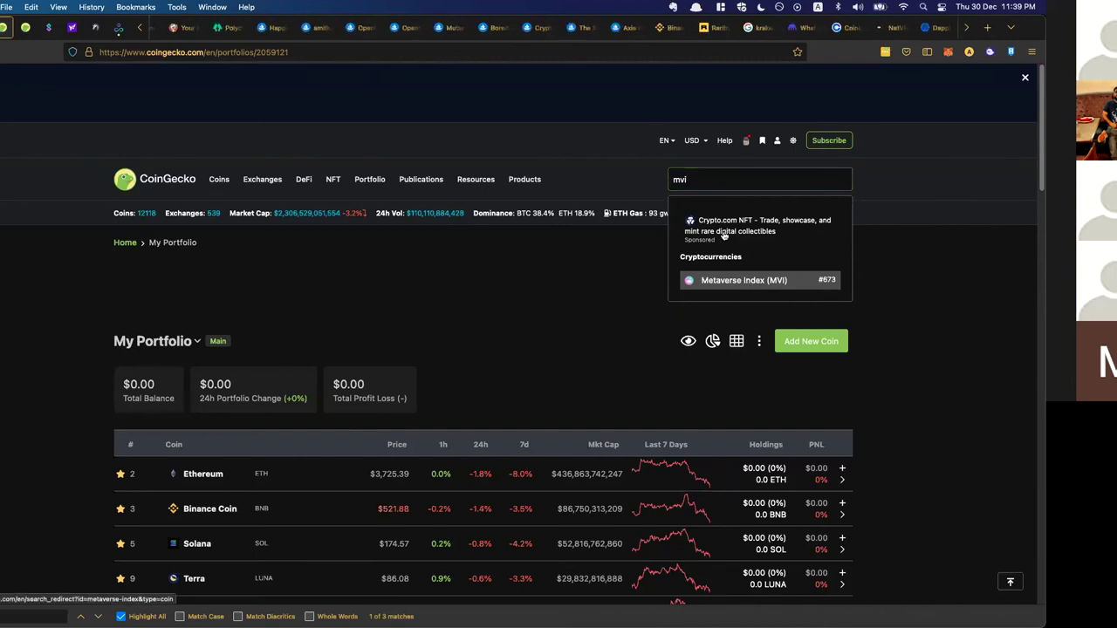
Step: Search CoinGecko for 'NFTP' and open NFT Platform Index in a background tab
double_click(680, 179)
text(N)
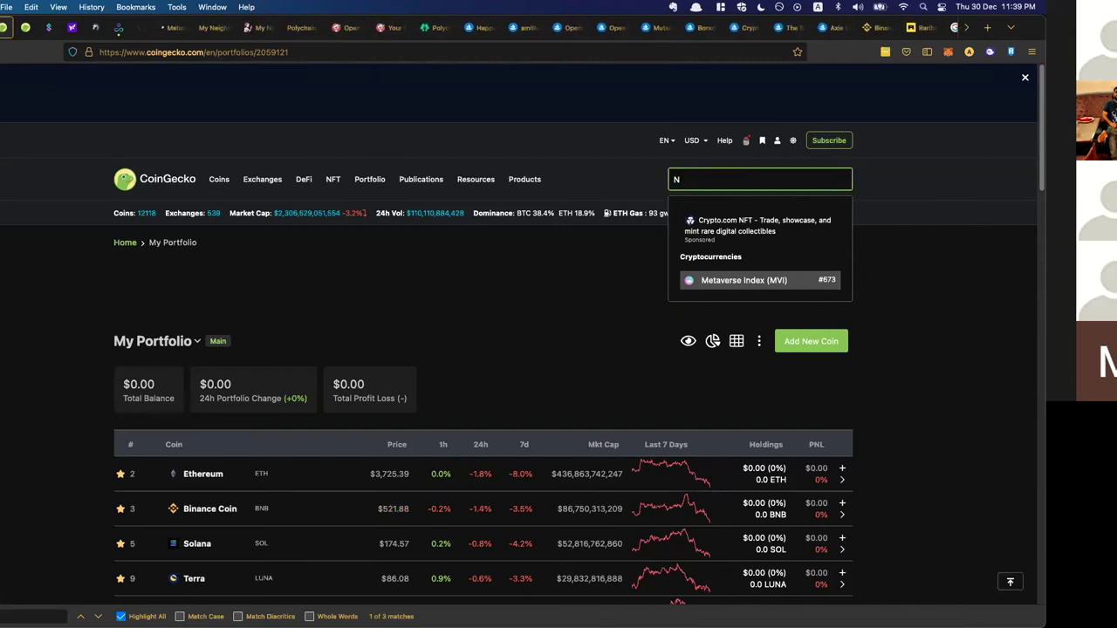
text(FTP)
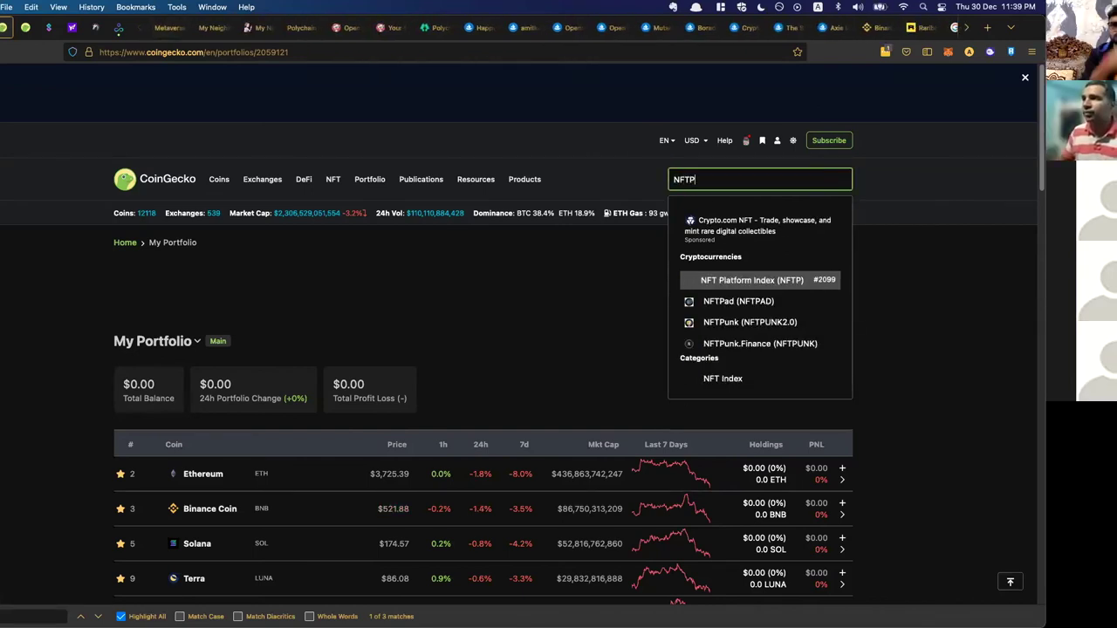
right_click(723, 280)
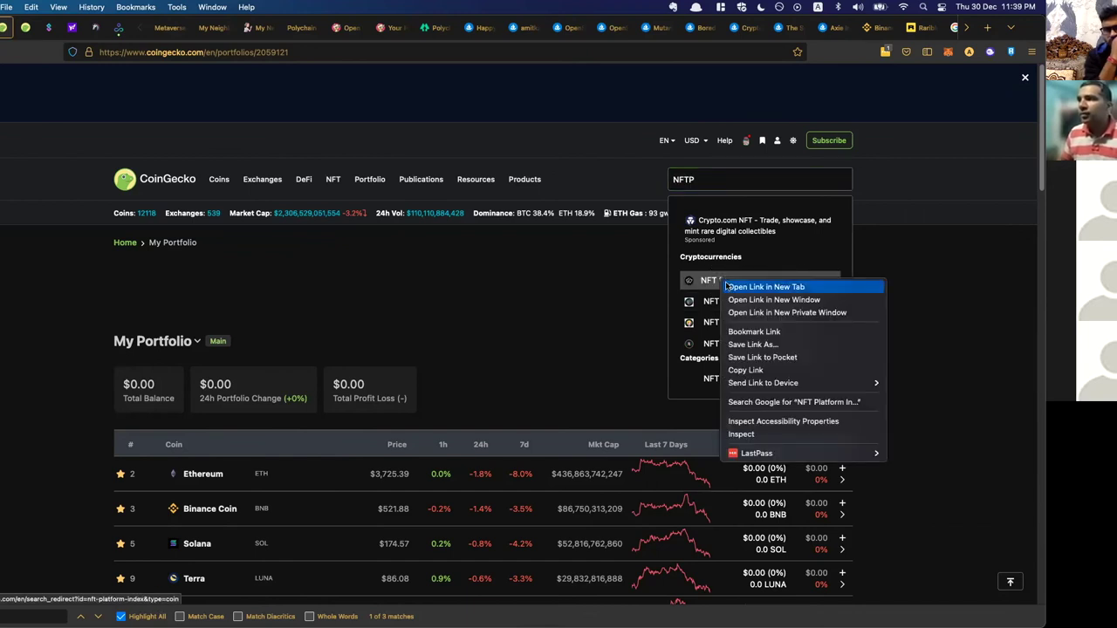
click(765, 286)
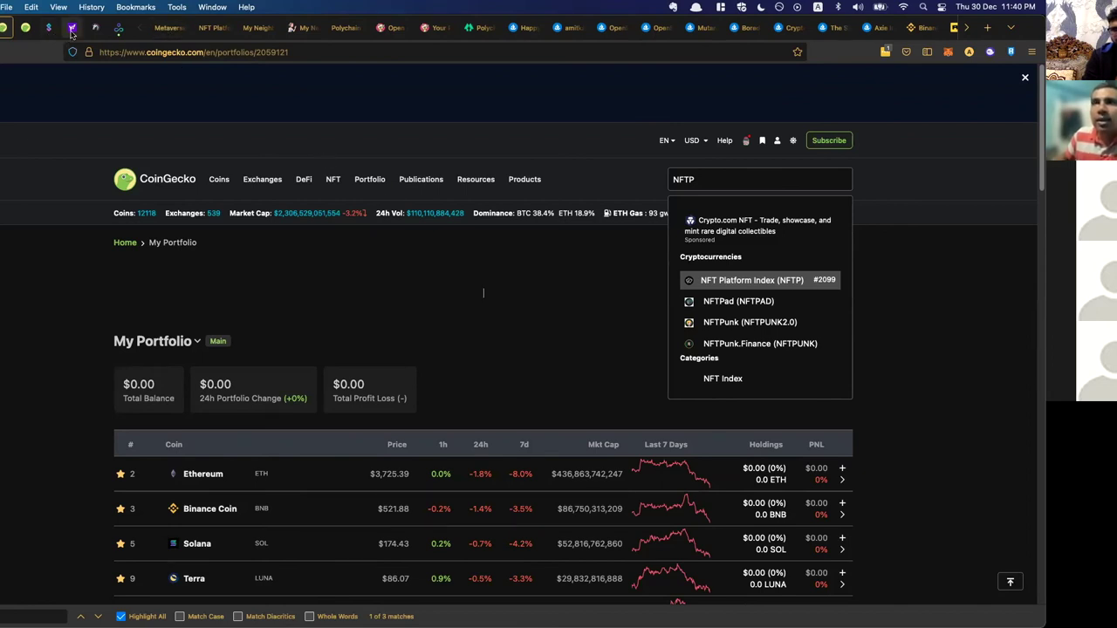
Step: Switch to the pinned Yahoo Finance tab showing the Coin portfolio with prices and market caps
click(71, 29)
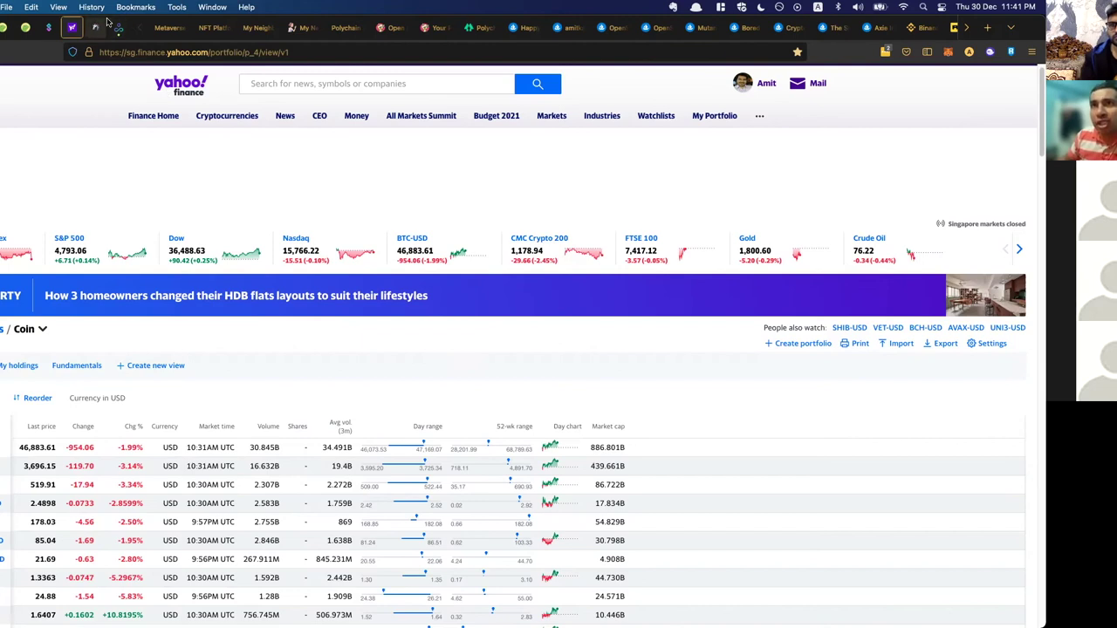
Step: On the Metaverse Index (MVI) page, highlight 'Index', set the chart to Max and expand Tags
click(168, 27)
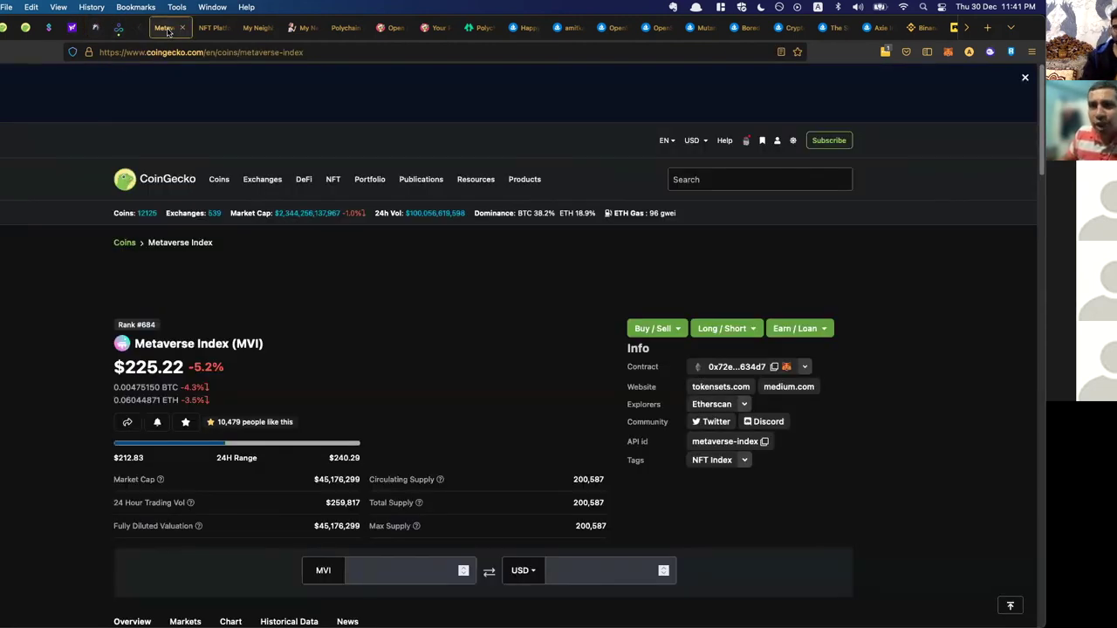
scroll(309, 340, down, 2)
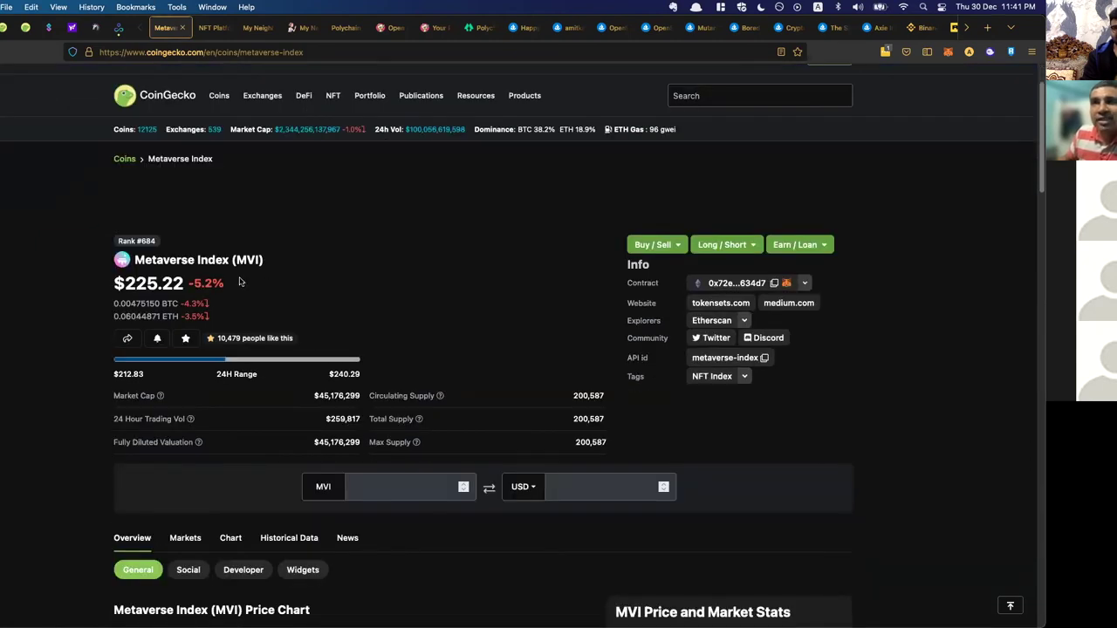
double_click(200, 259)
triple_click(200, 259)
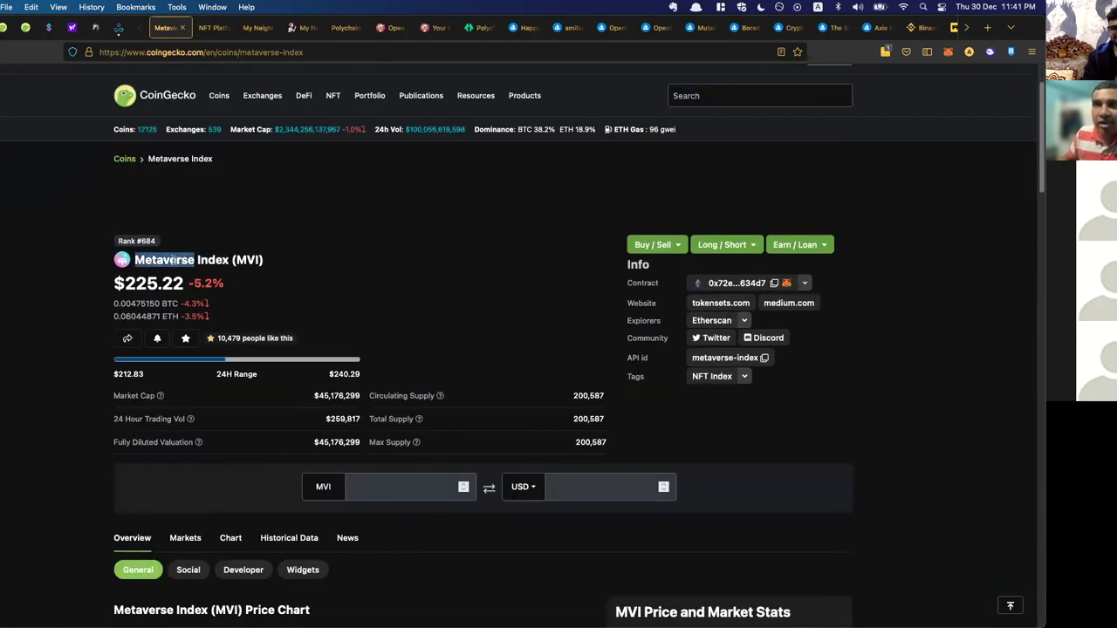
double_click(212, 260)
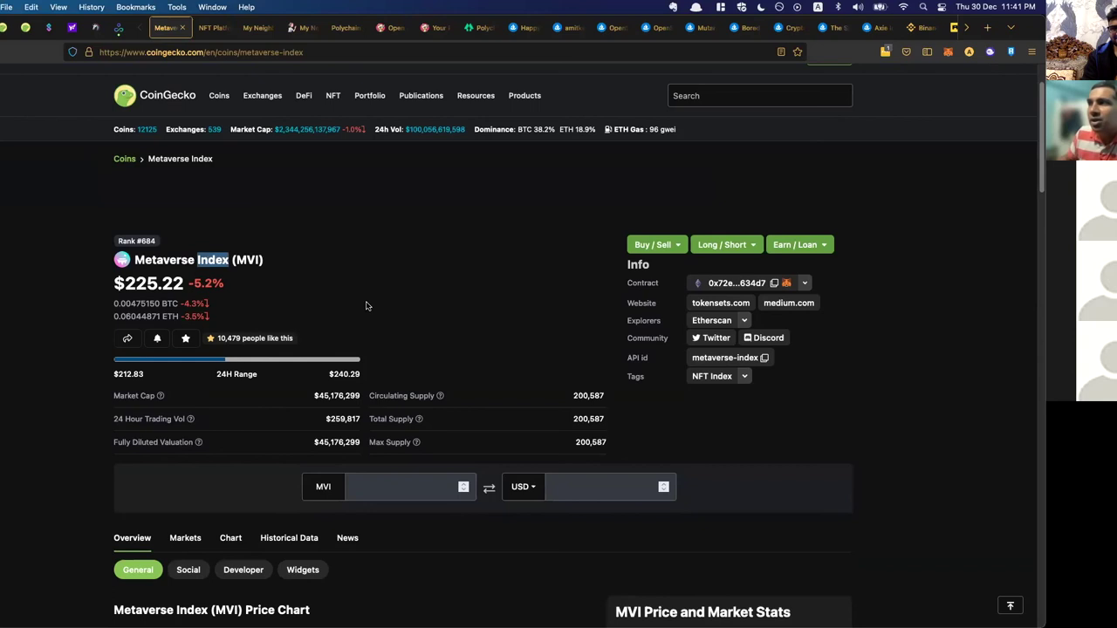
scroll(366, 305, down, 1)
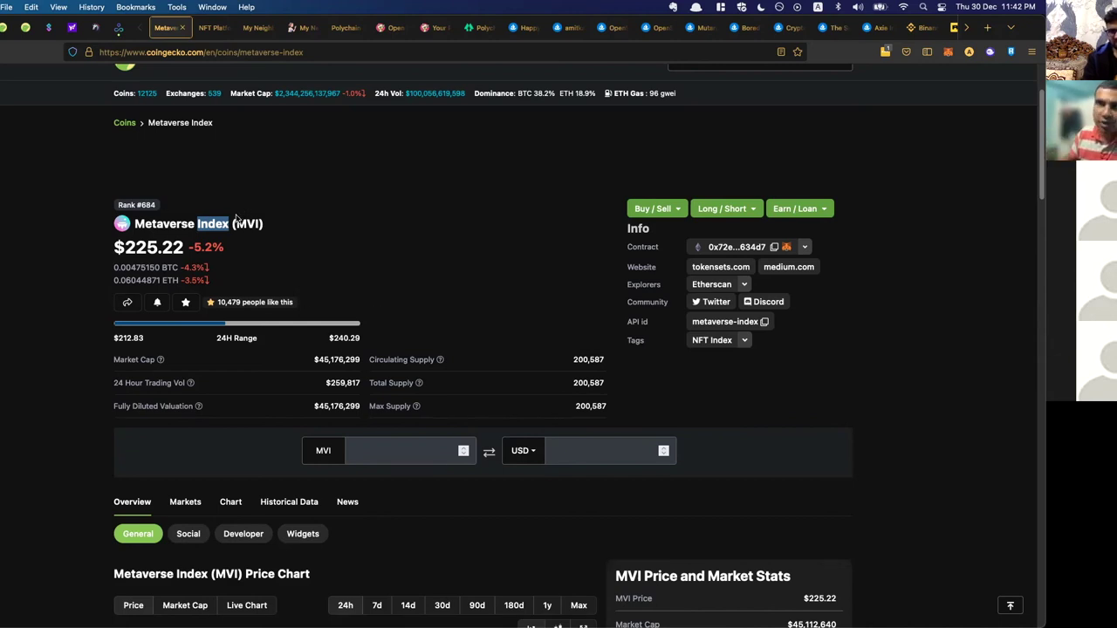
scroll(349, 349, down, 5)
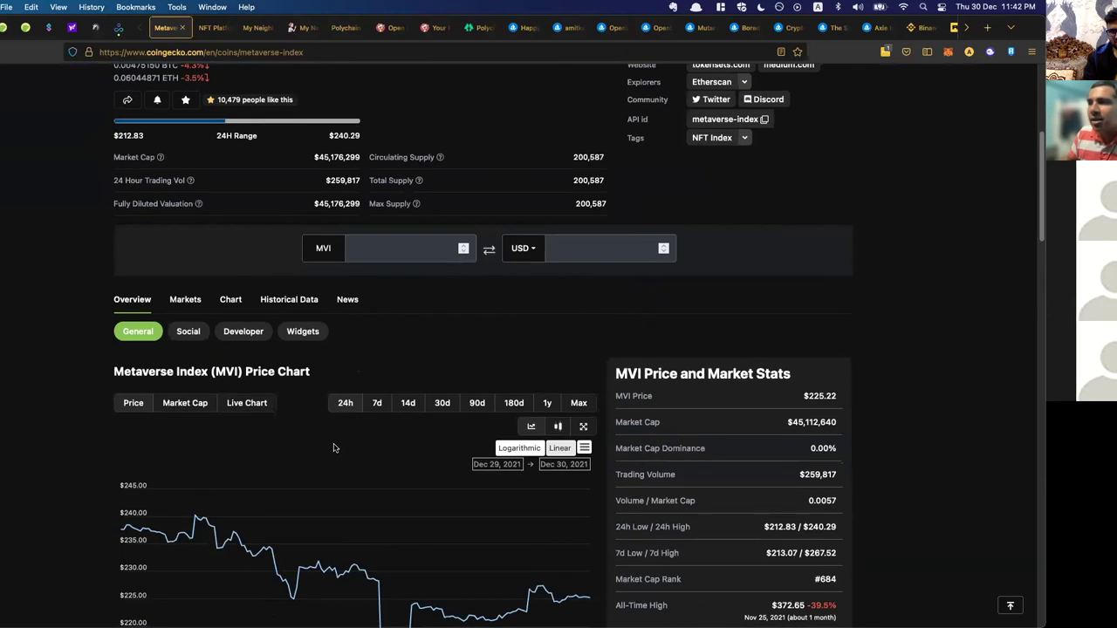
scroll(349, 349, down, 3)
scroll(524, 393, down, 2)
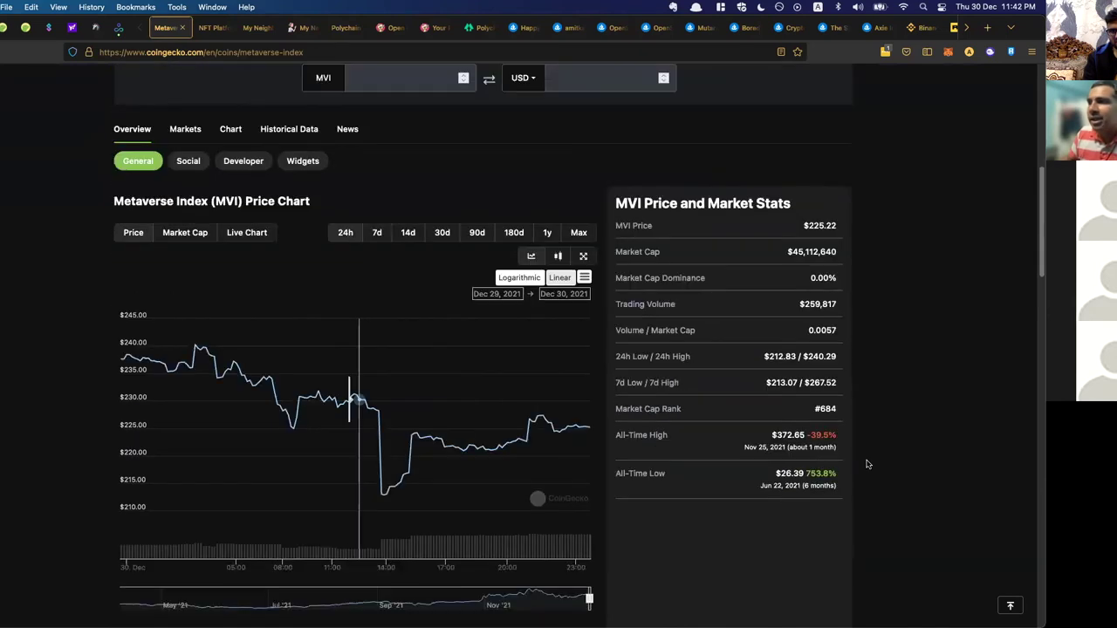
click(579, 232)
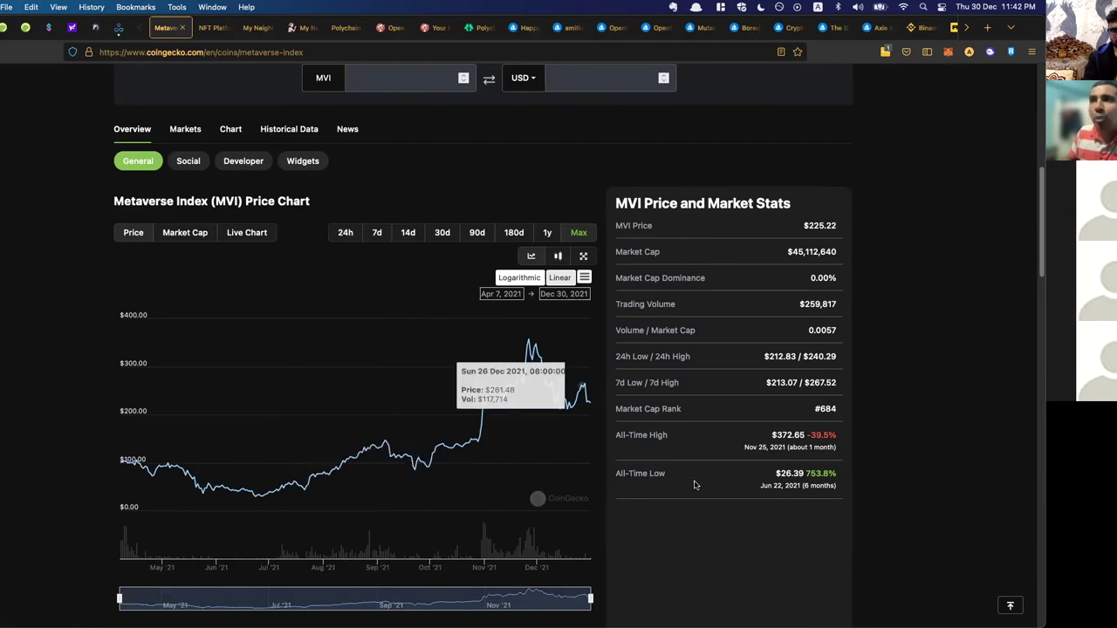
scroll(692, 482, up, 5)
scroll(691, 482, up, 3)
scroll(692, 483, up, 3)
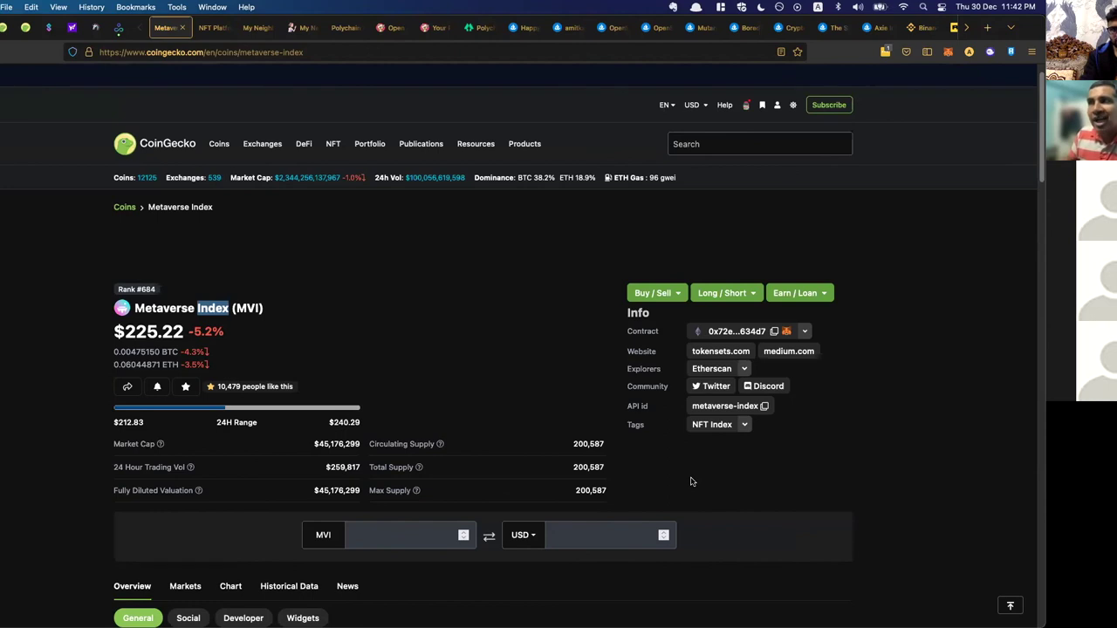
click(744, 425)
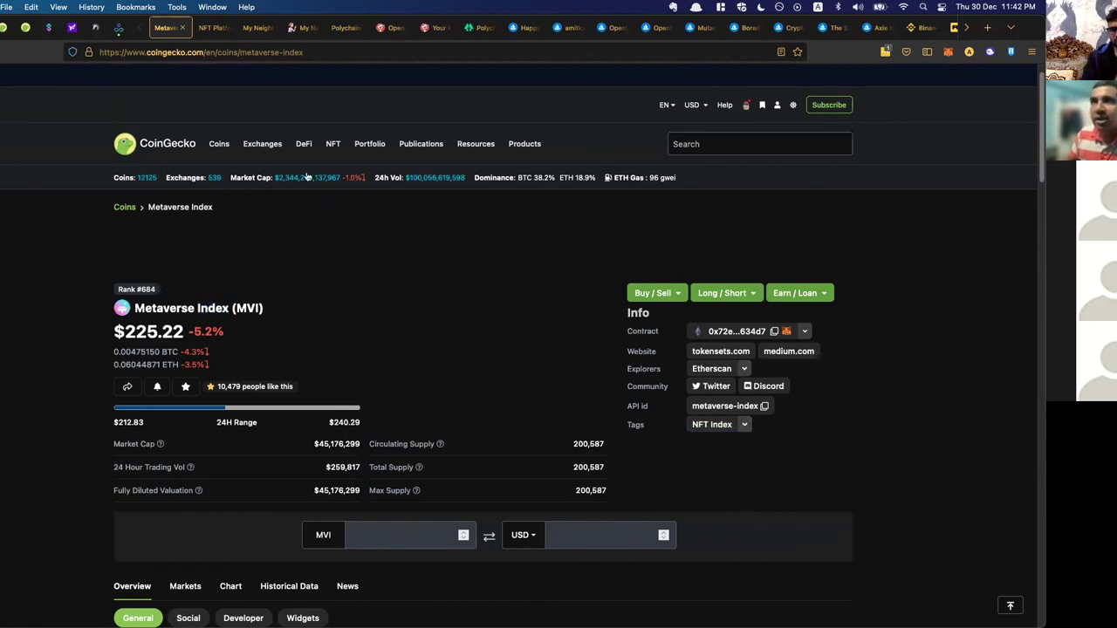
Step: From the NFT Platform Index page, open indexed.finance in a new tab and view it
click(214, 28)
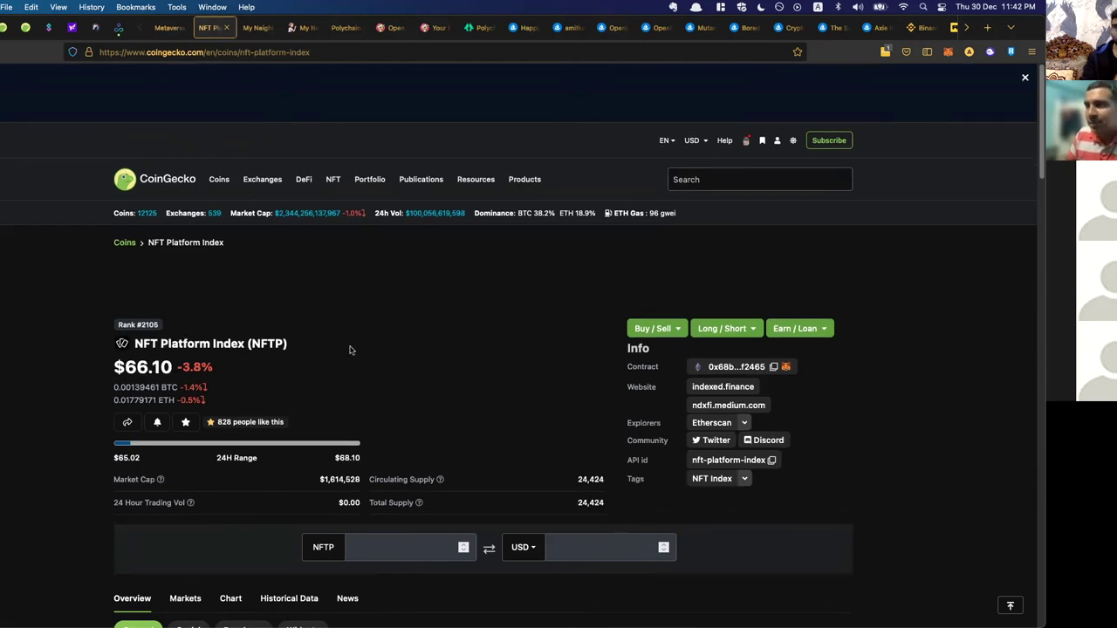
scroll(349, 349, down, 2)
right_click(718, 314)
click(759, 319)
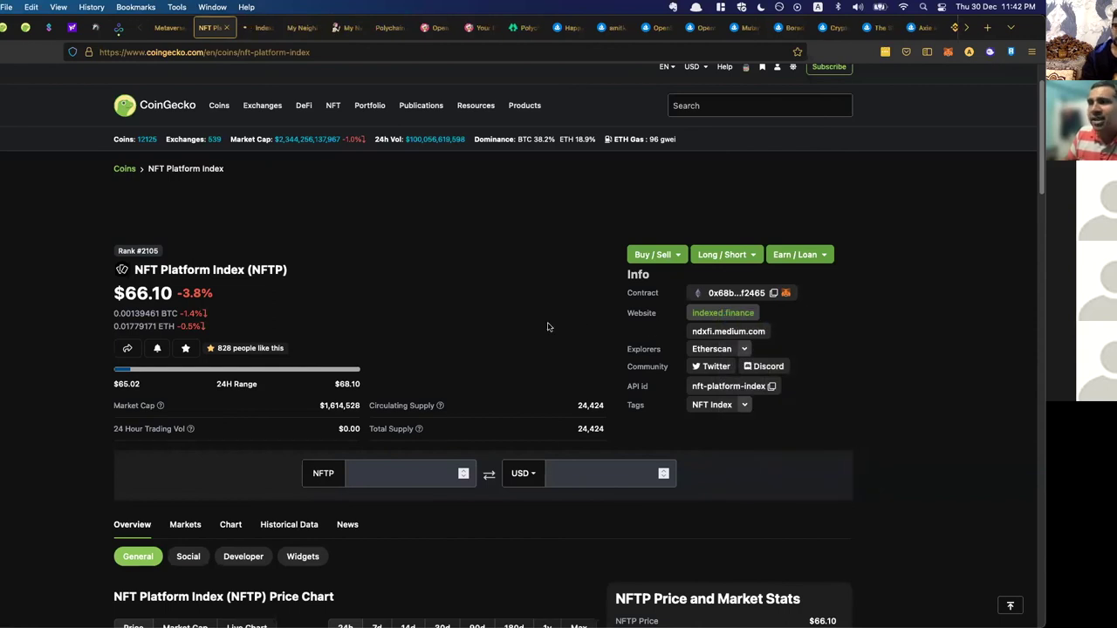
click(256, 28)
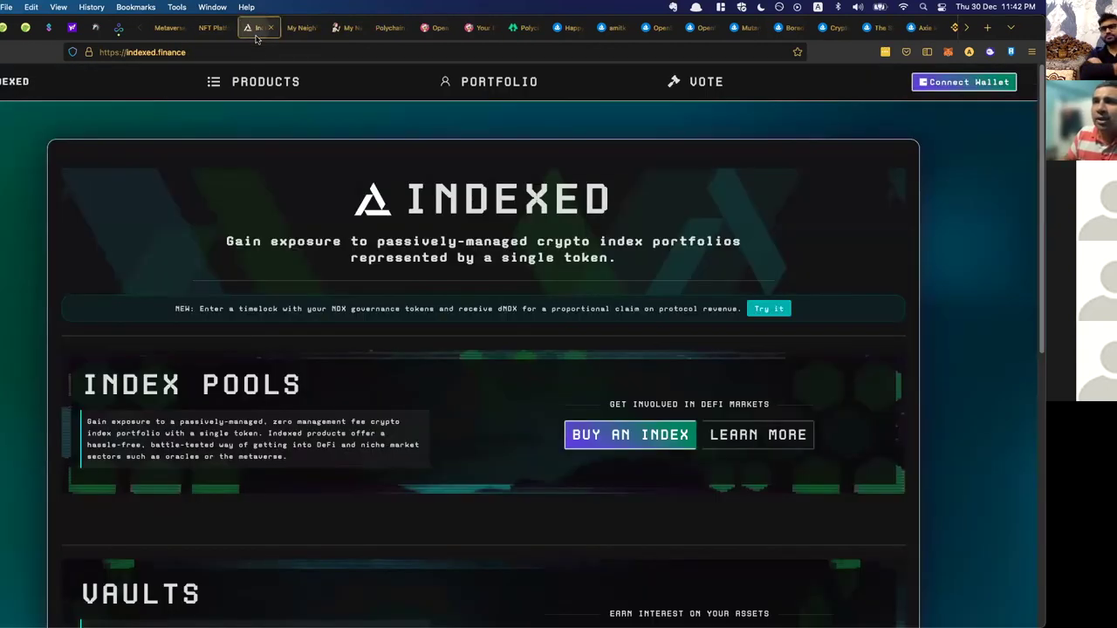
scroll(304, 334, down, 3)
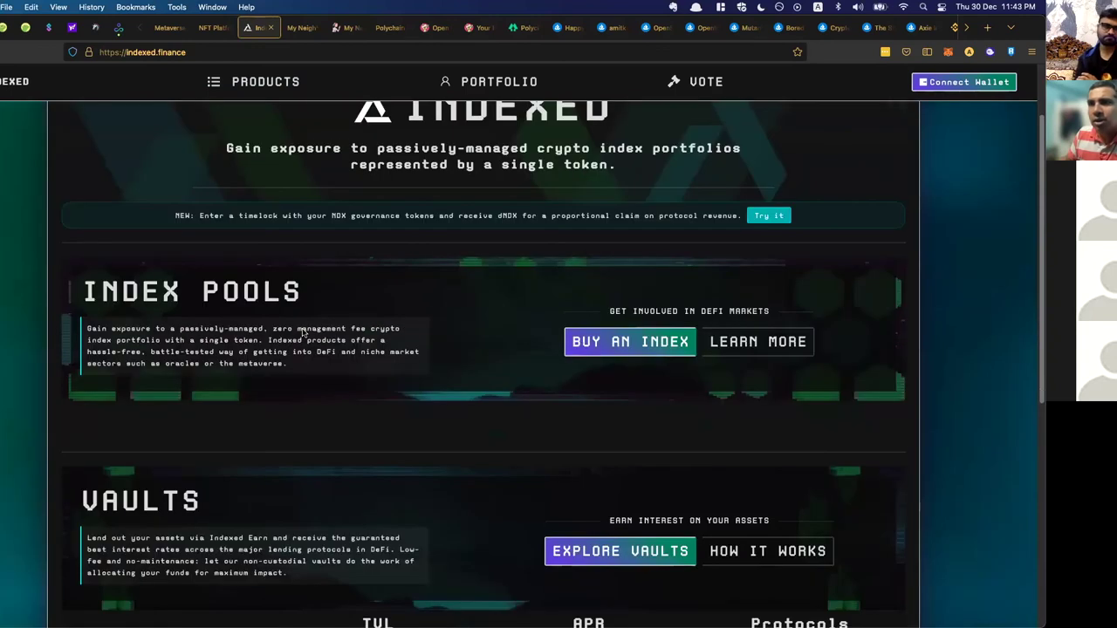
scroll(304, 333, down, 4)
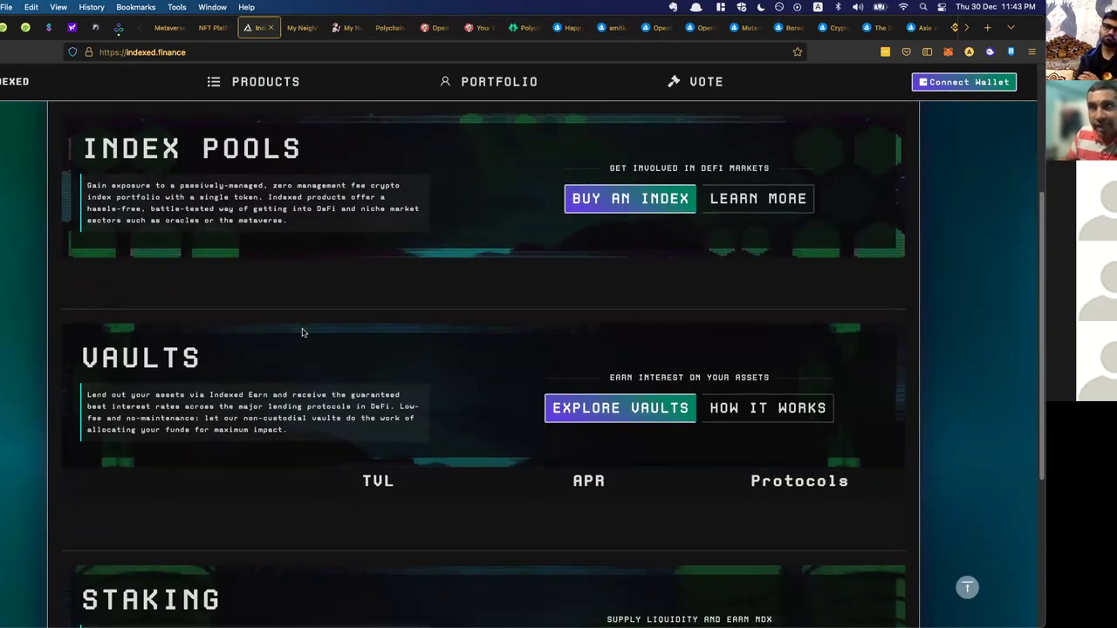
scroll(302, 331, down, 3)
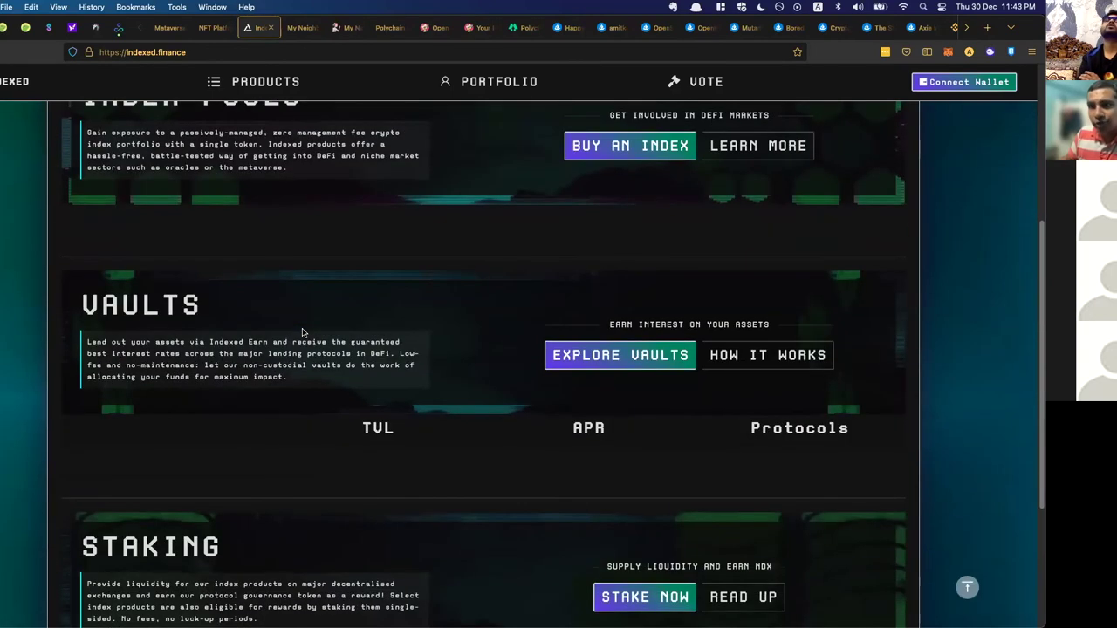
scroll(304, 332, down, 4)
scroll(304, 333, down, 1)
scroll(301, 331, up, 4)
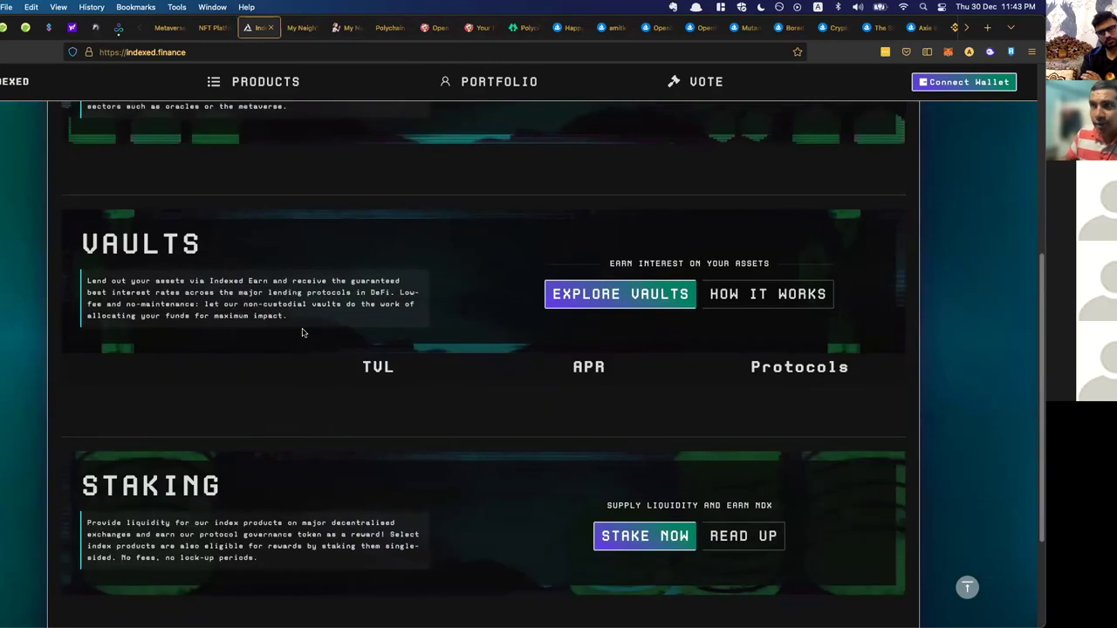
scroll(302, 332, up, 2)
scroll(302, 332, up, 3)
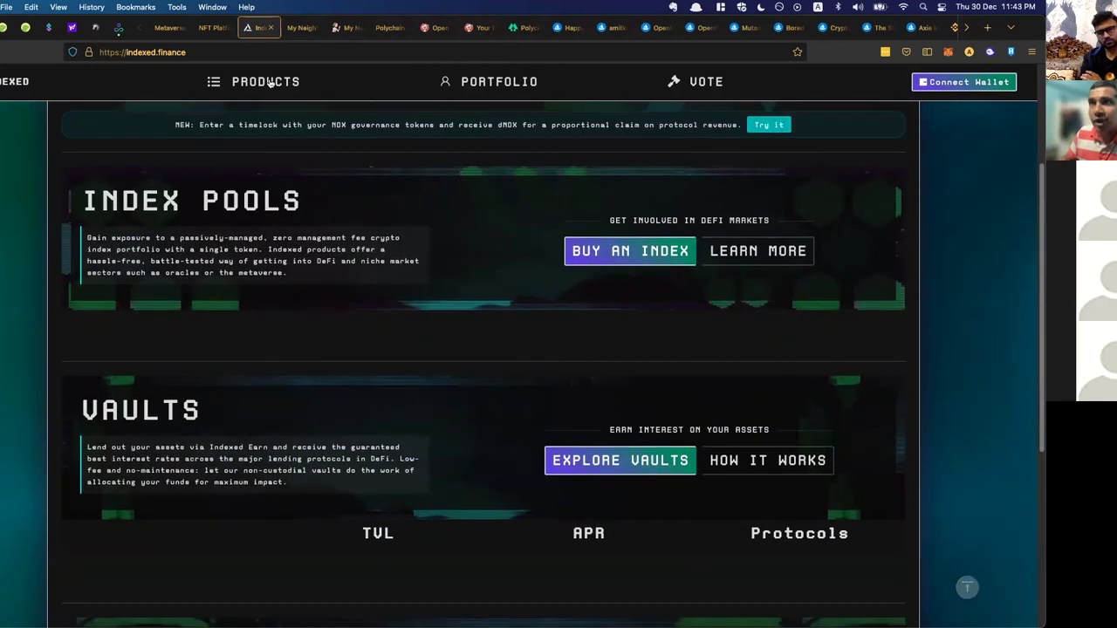
Step: Visit Products > Indexes and the Portfolio page (no wallet detected), then return to CoinGecko's MVI page
click(268, 84)
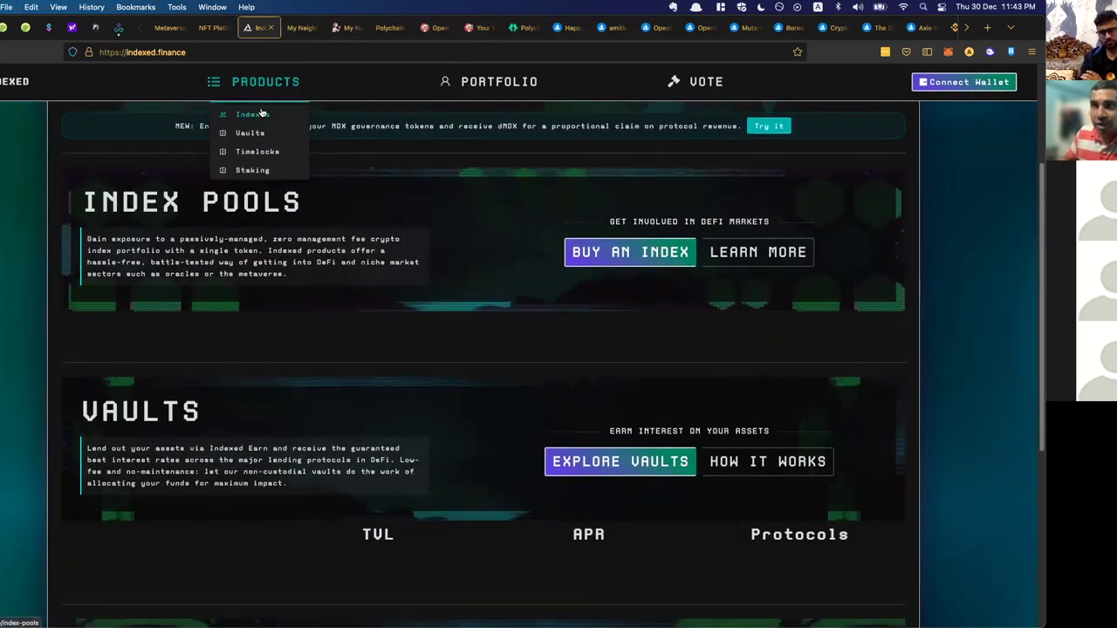
click(253, 114)
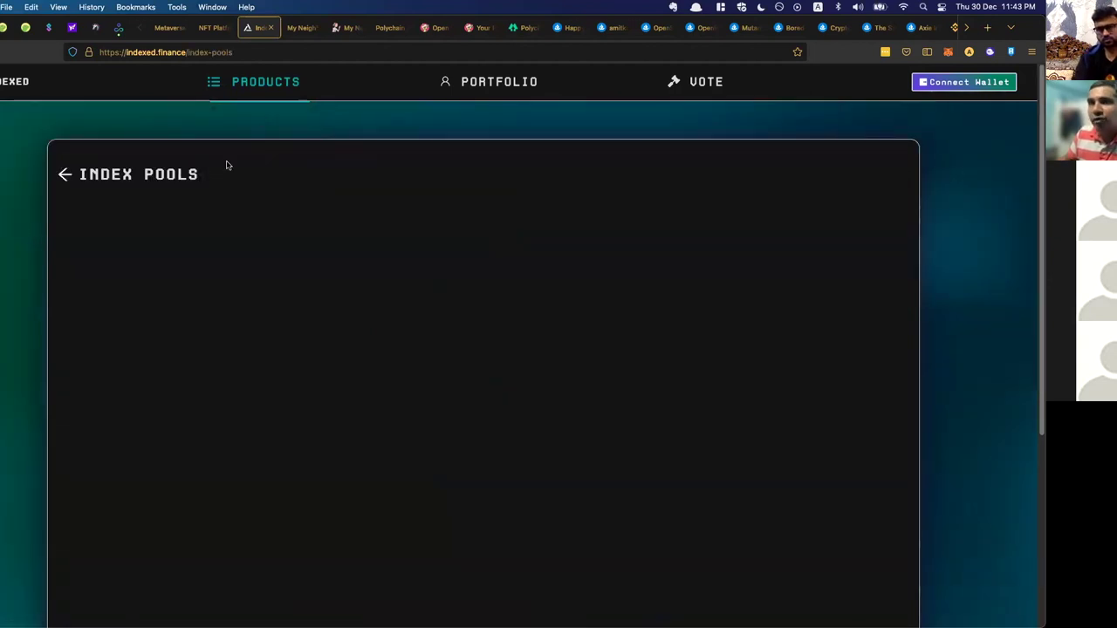
click(64, 174)
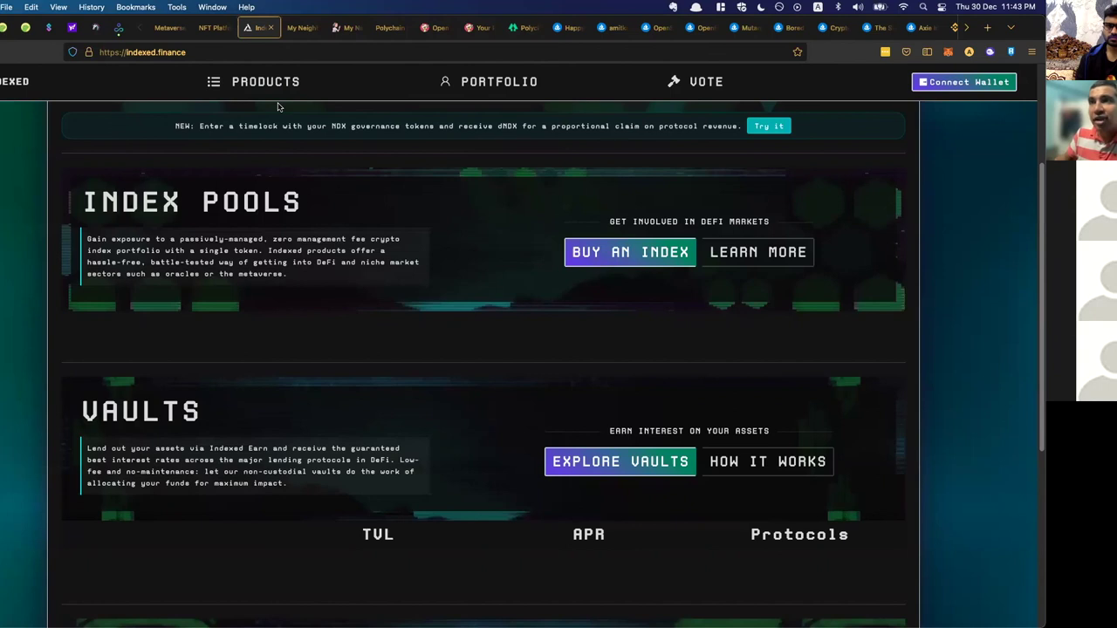
mouse_move(265, 82)
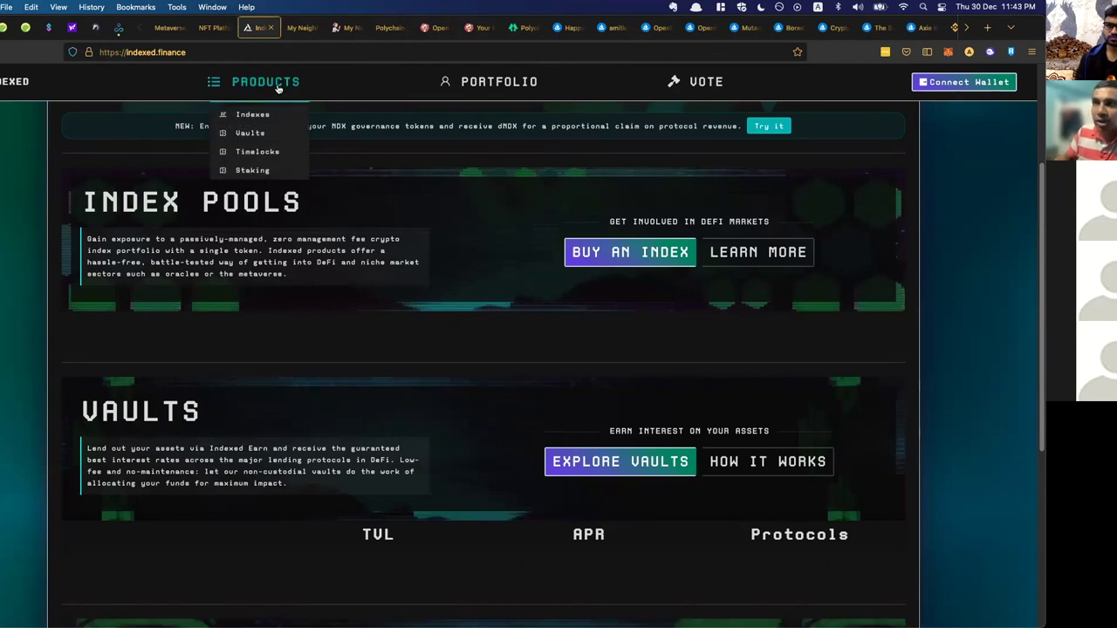
click(495, 82)
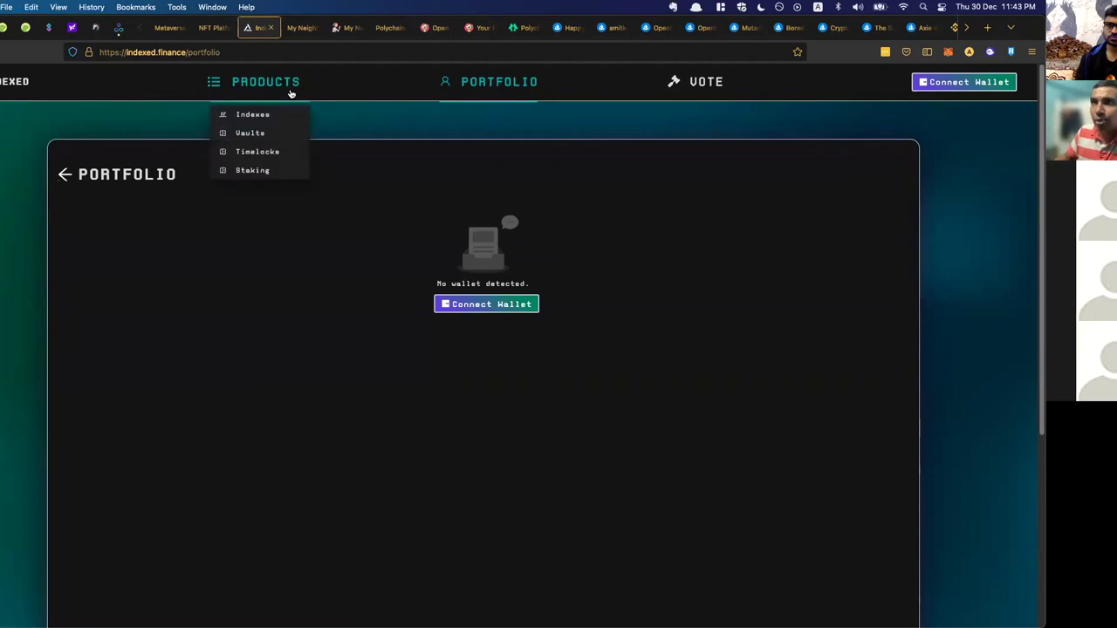
click(252, 114)
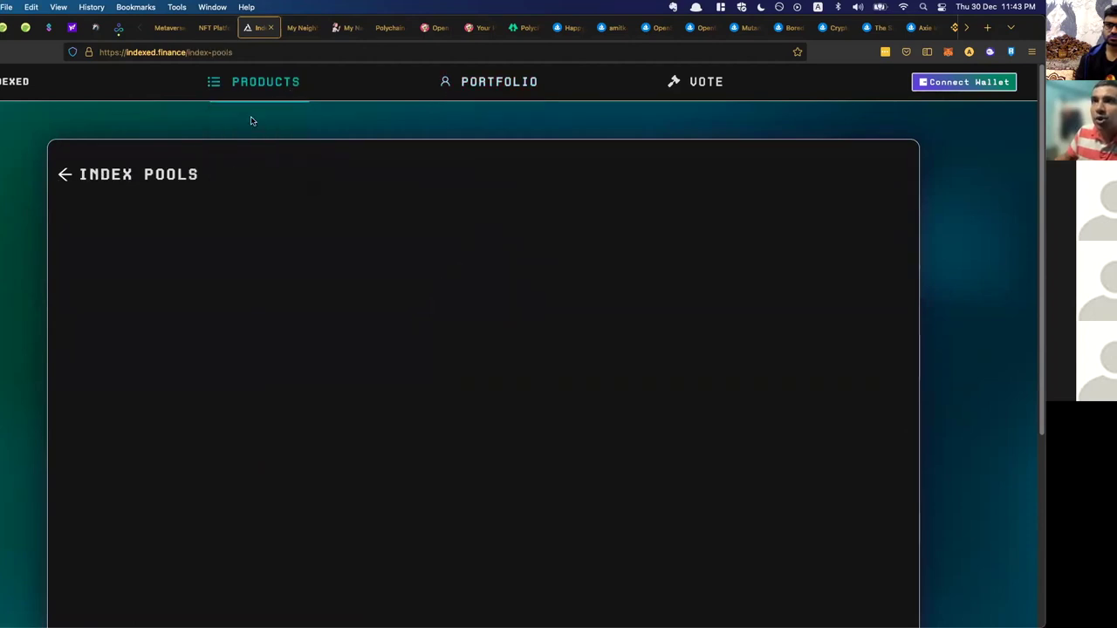
click(63, 175)
scroll(195, 245, down, 2)
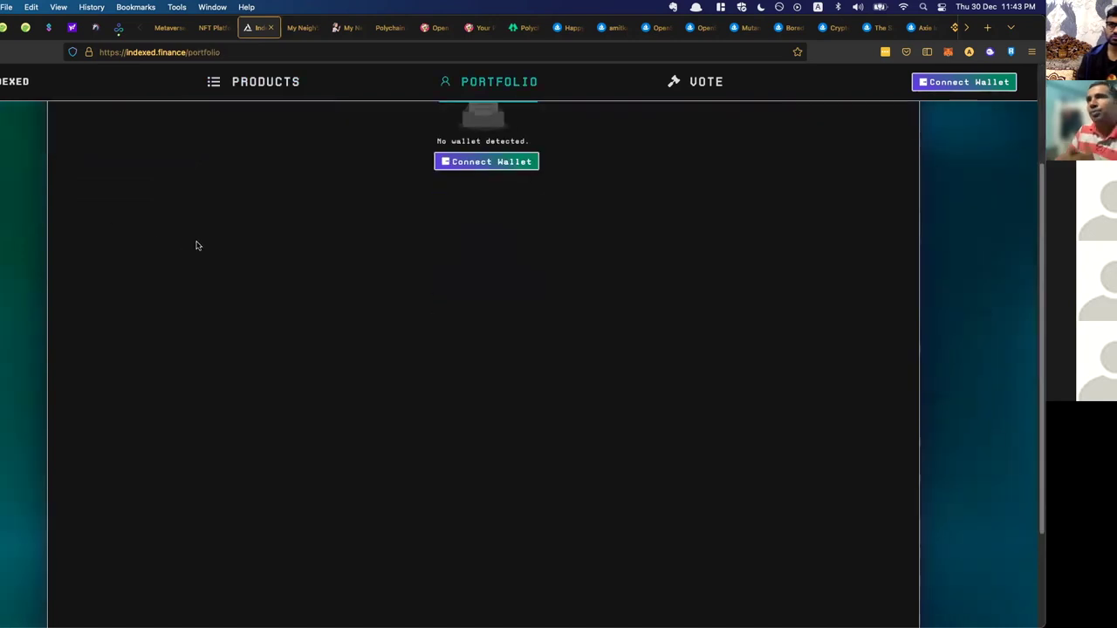
click(165, 28)
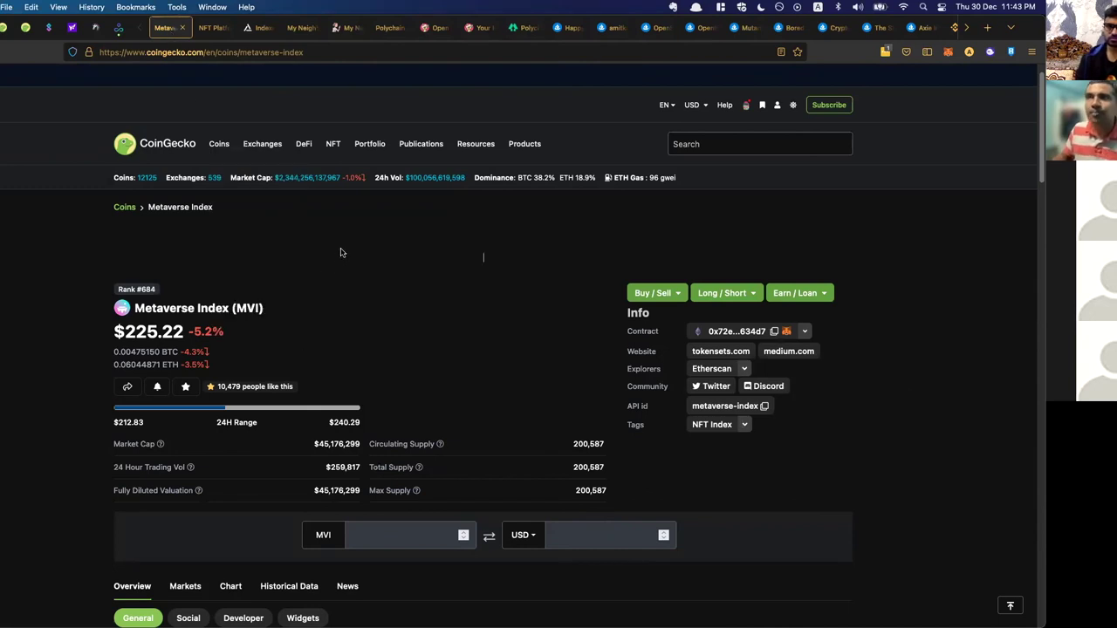
Step: Open Indexed Finance's index pools, glance at the NFTP page ($66.10), then return to the pools
click(256, 28)
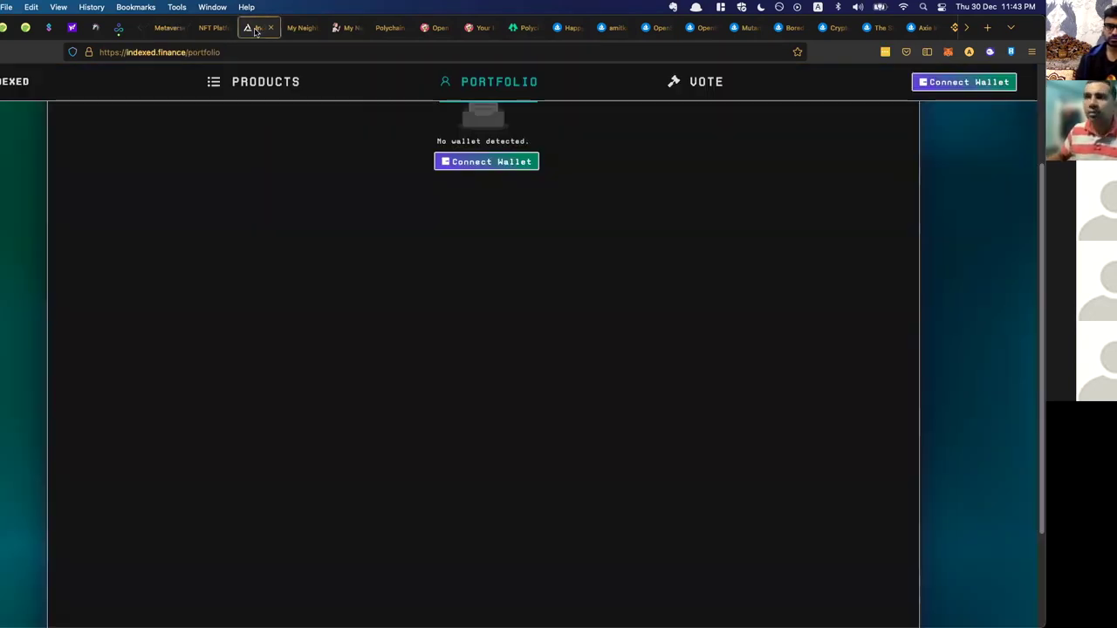
mouse_move(256, 81)
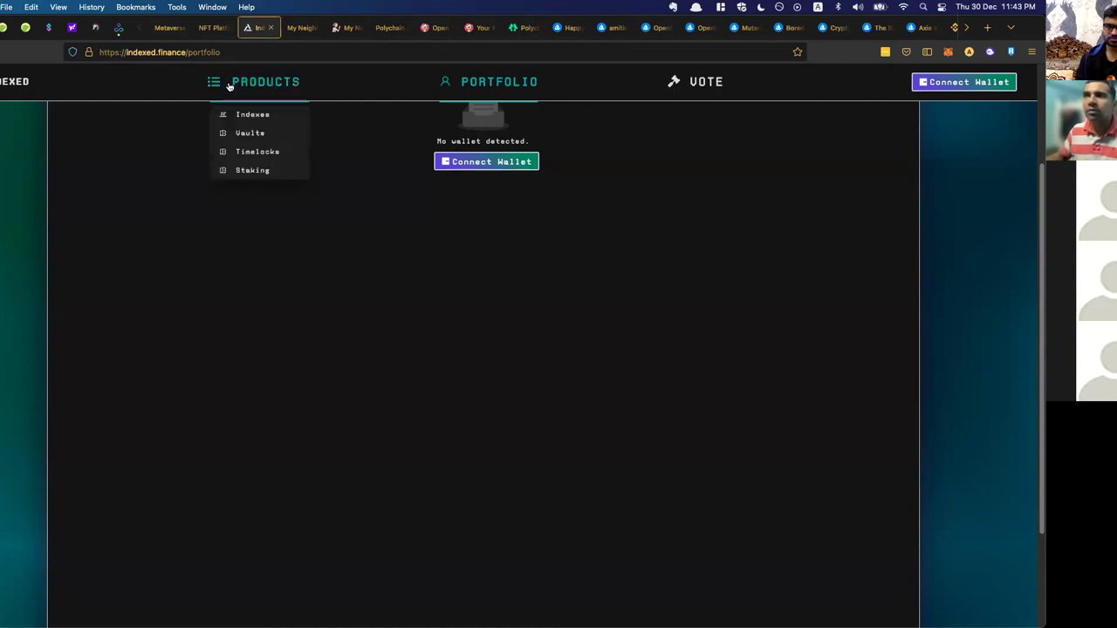
click(243, 115)
click(209, 28)
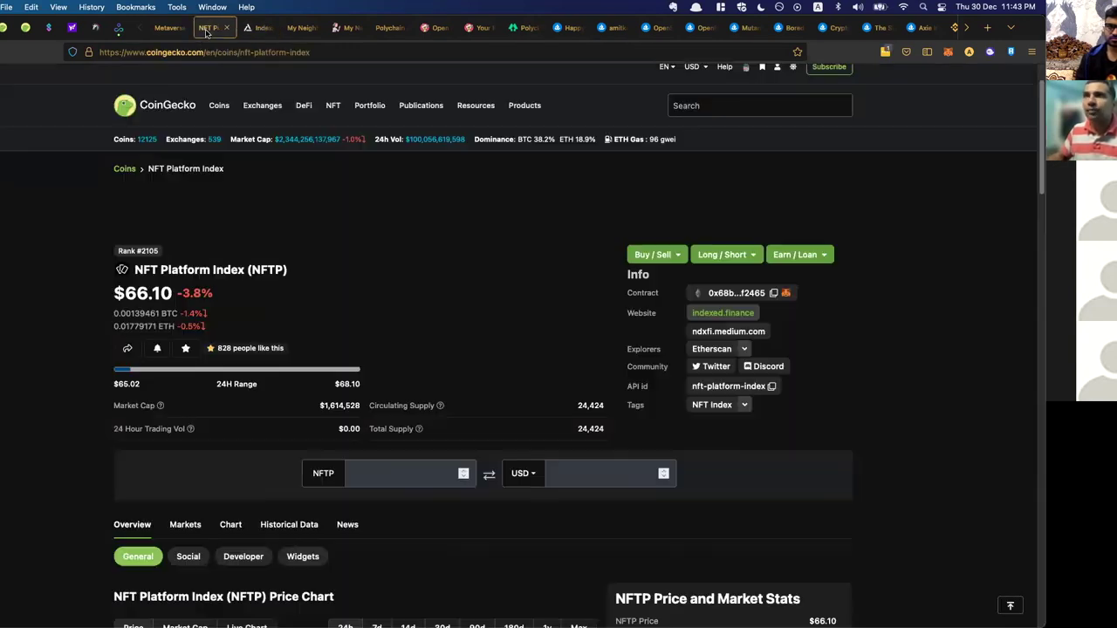
scroll(397, 403, down, 10)
scroll(397, 403, up, 1)
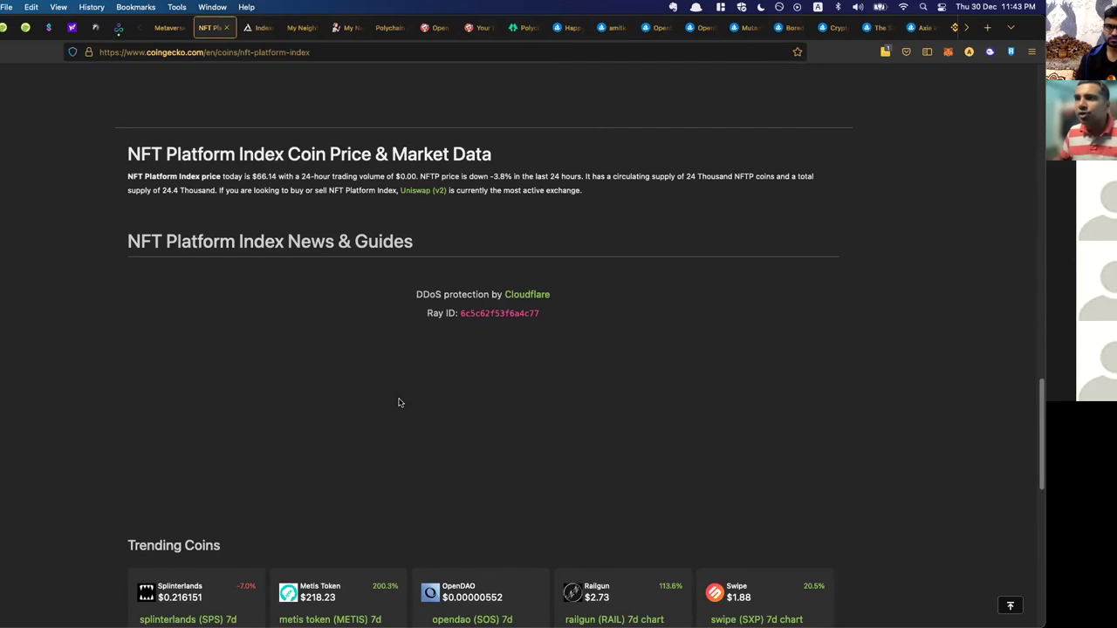
click(259, 28)
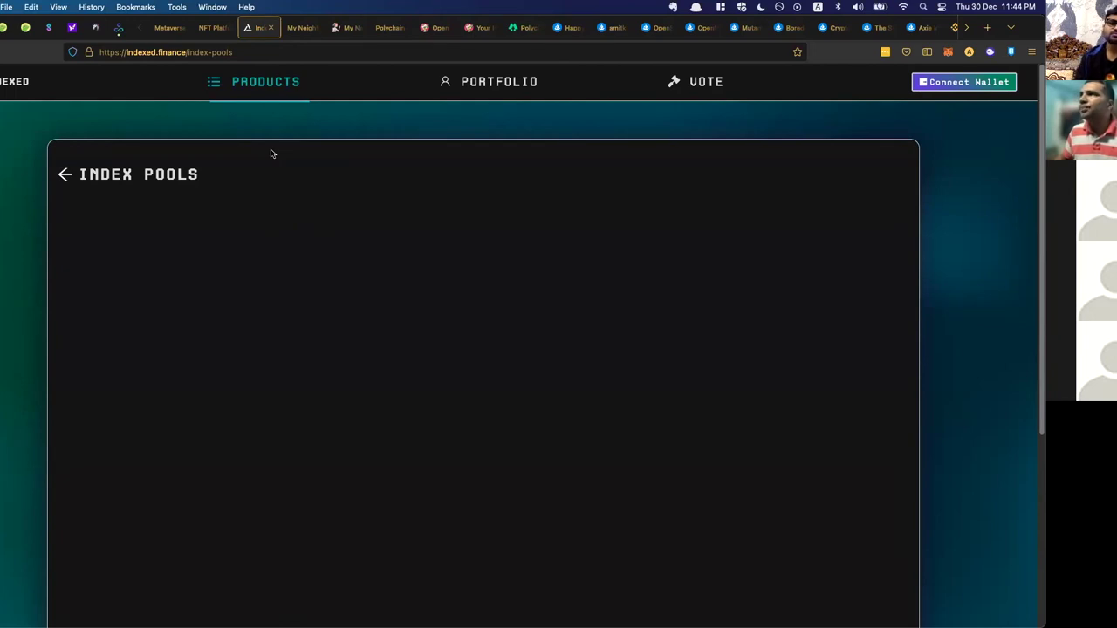
Step: Move from Indexed Finance's Portfolio to the Indexes pools and back, reopening the Products menu
click(485, 84)
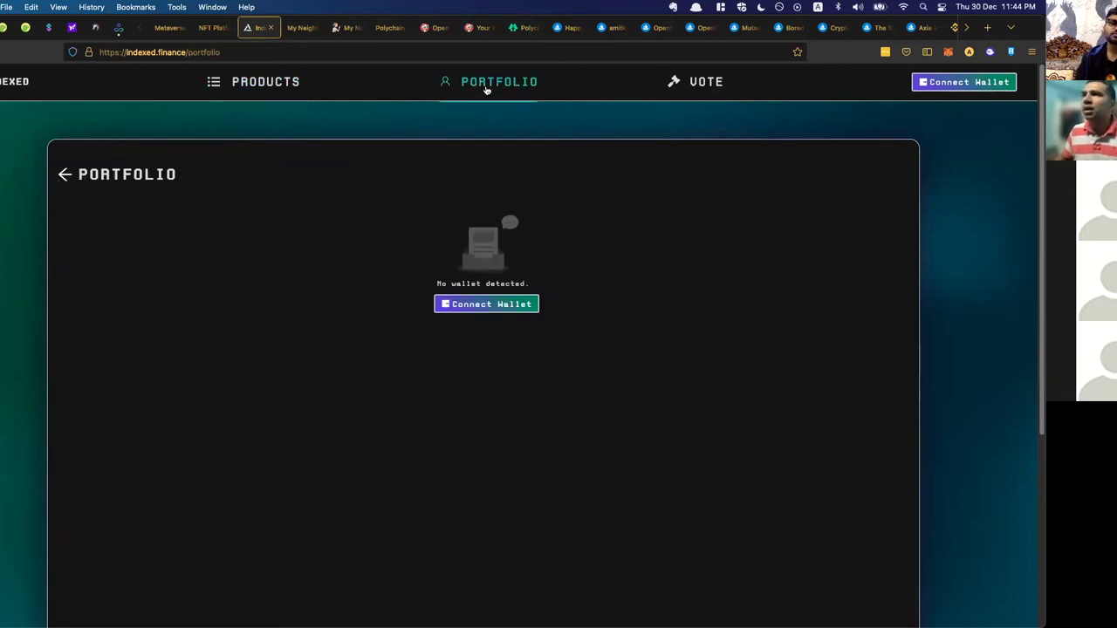
click(238, 83)
click(253, 115)
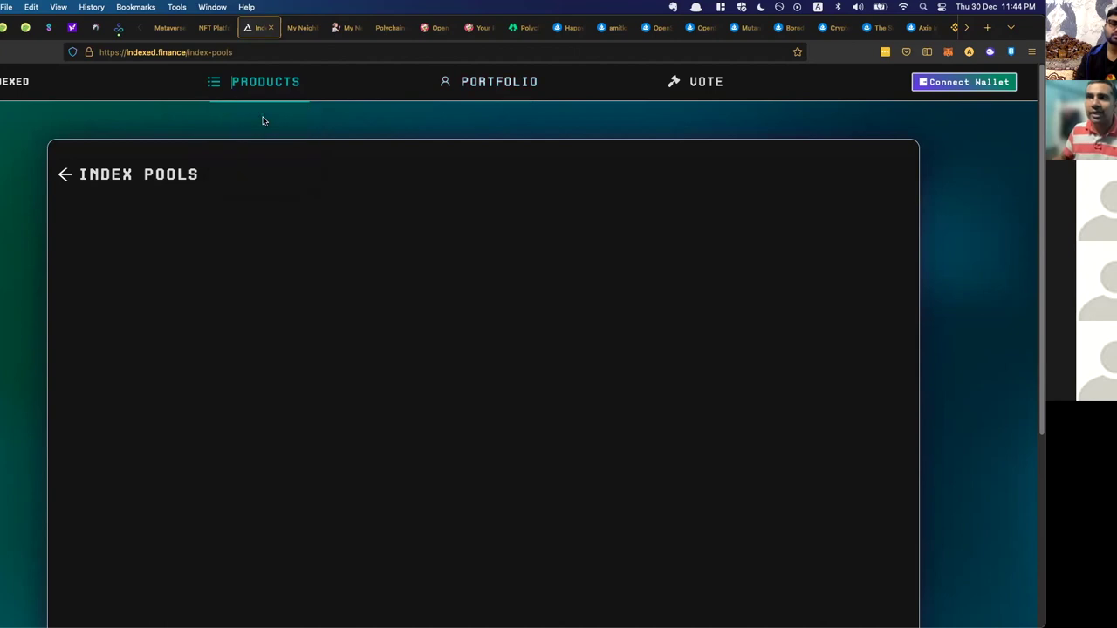
click(65, 175)
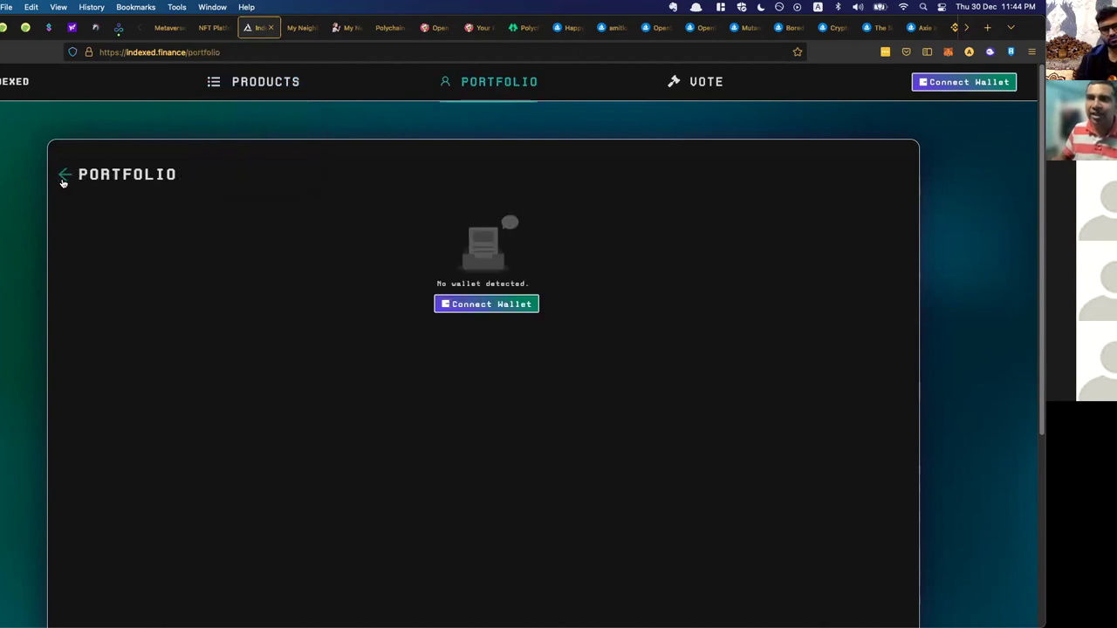
click(240, 88)
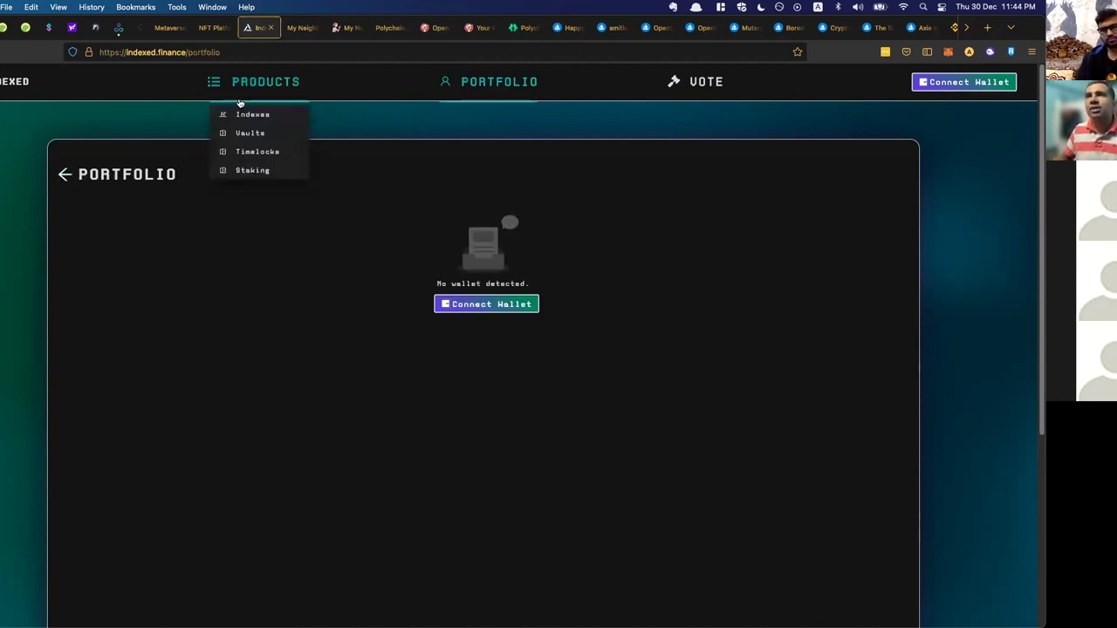
Step: On CoinGecko, search 'play' and open Metaverse NFT Index (PLAY) in a new tab
click(167, 28)
click(759, 144)
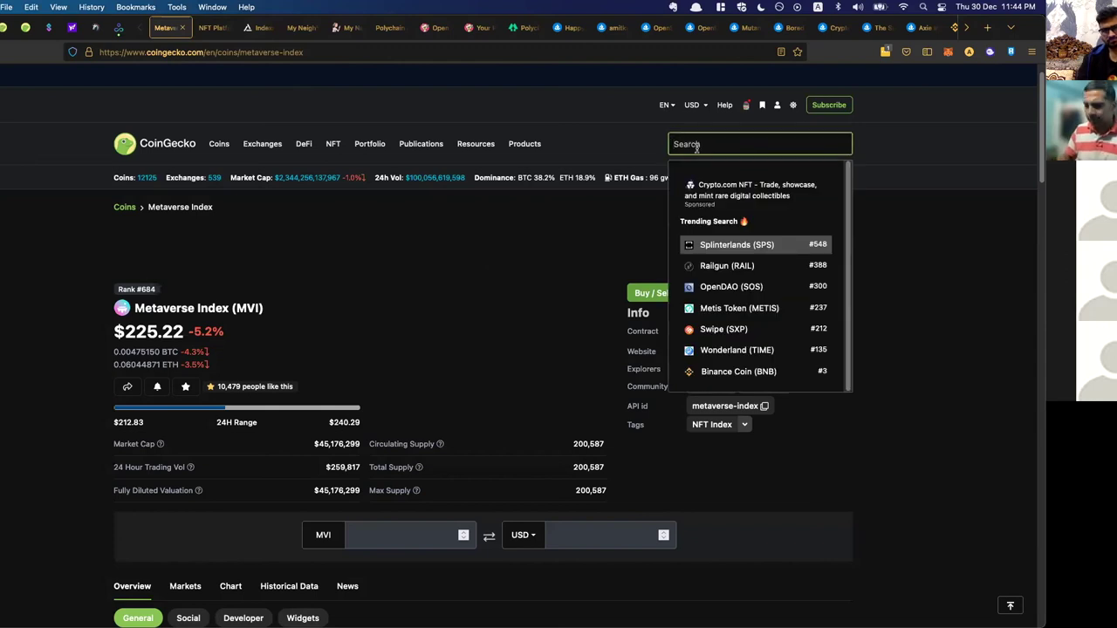
text(play)
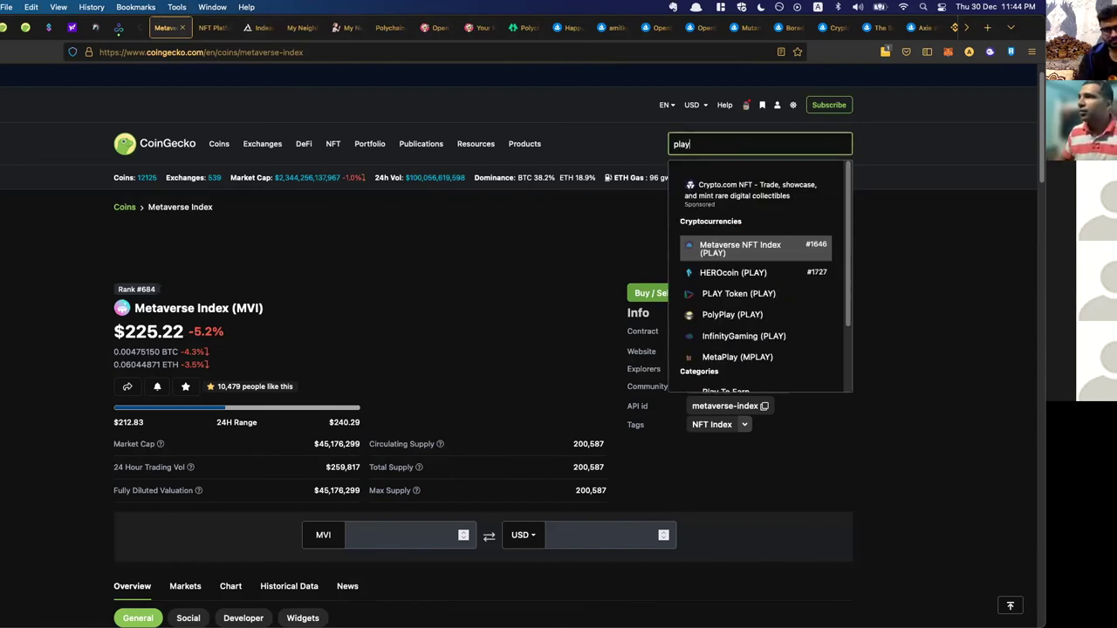
right_click(737, 252)
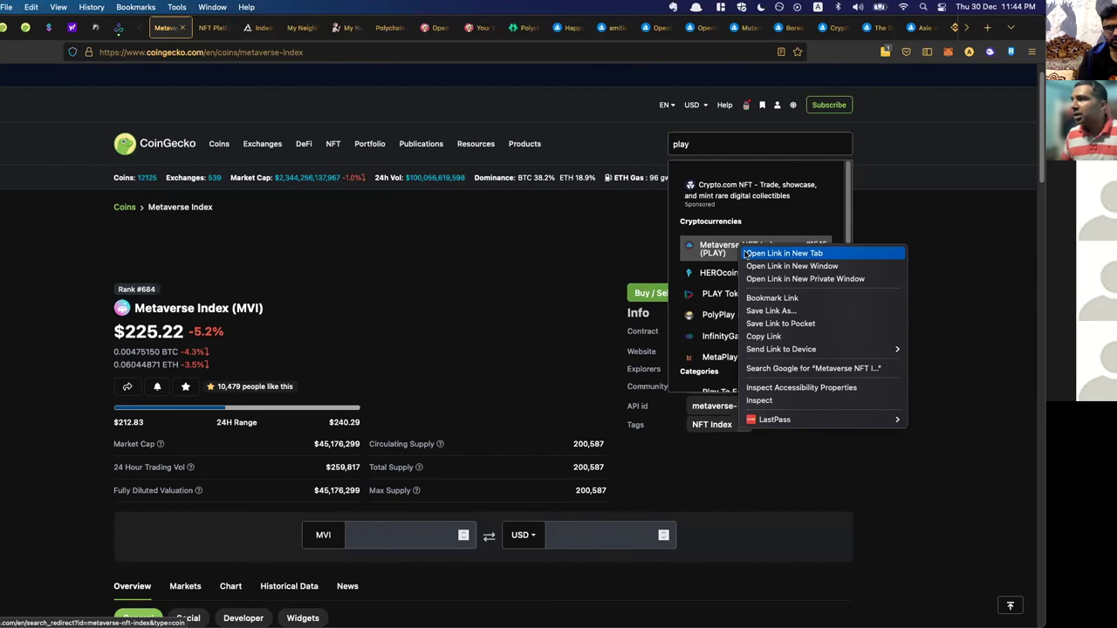
click(786, 252)
Step: Show the PLAY coin page and load its piedao.org website in the background
click(739, 249)
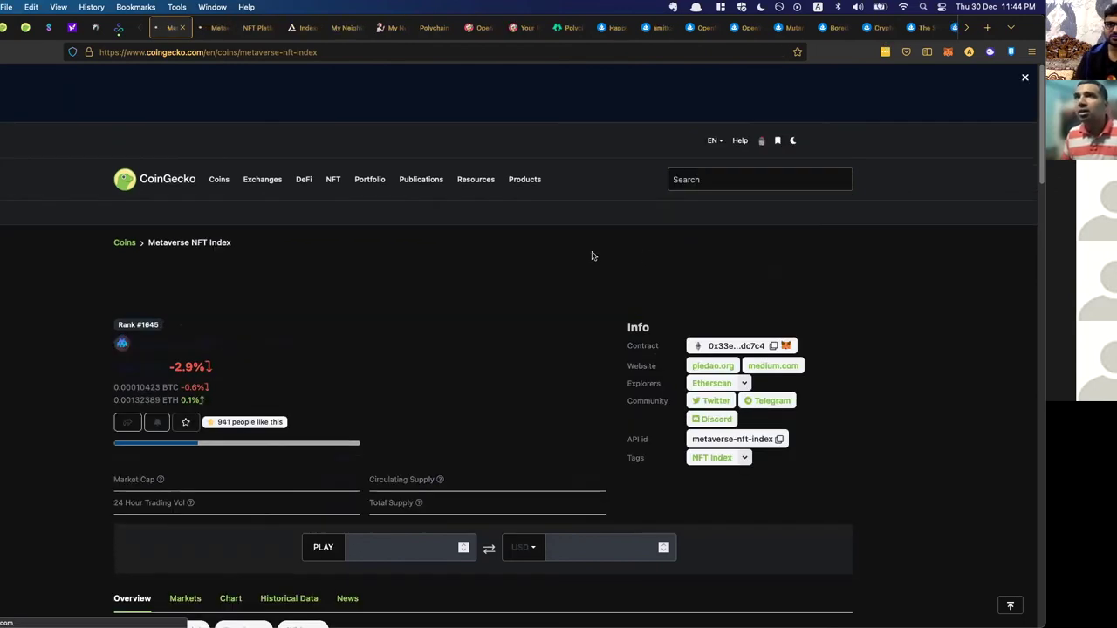
click(211, 29)
scroll(634, 271, down, 3)
scroll(634, 271, up, 1)
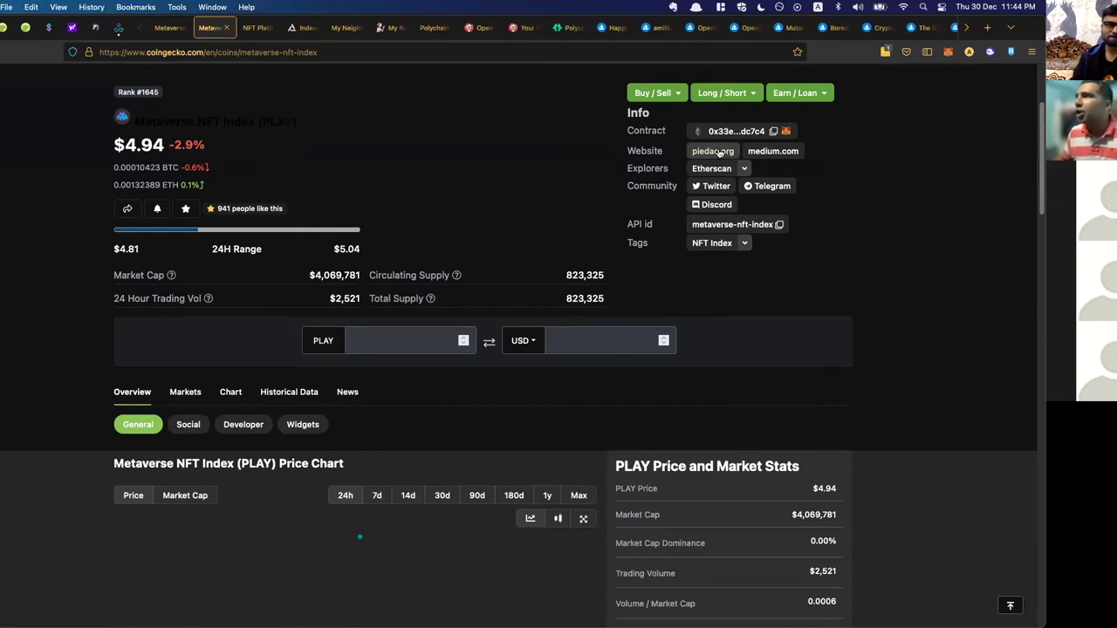
super+click(713, 151)
Step: Switch to the PieDAO tab to review the $4.89 PLAY index and its allocation table
click(258, 28)
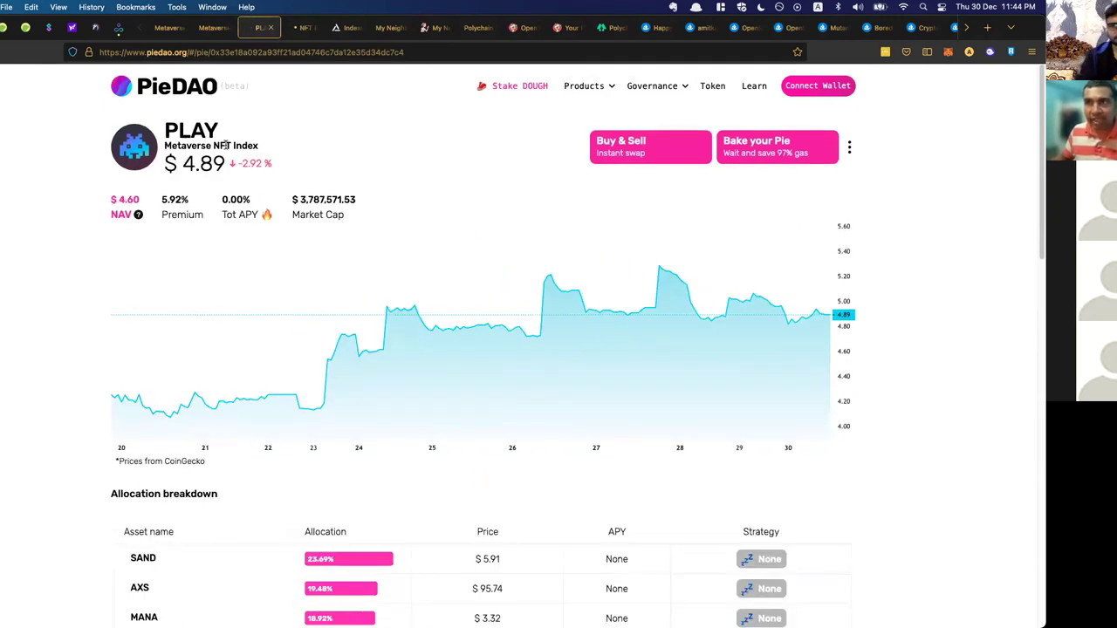
scroll(247, 393, down, 4)
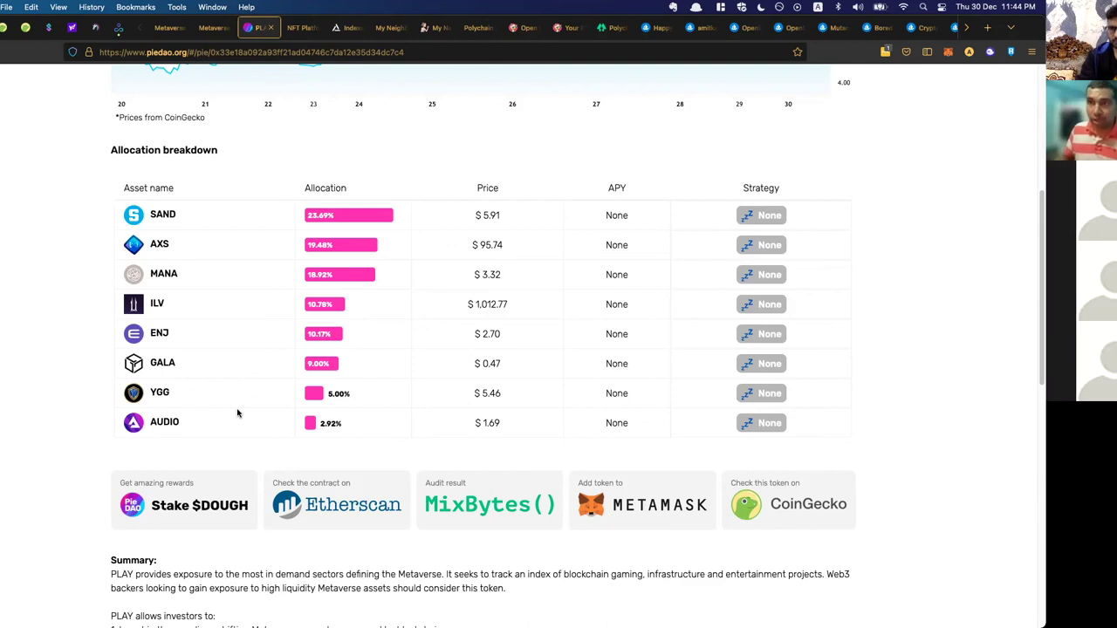
scroll(237, 412, up, 10)
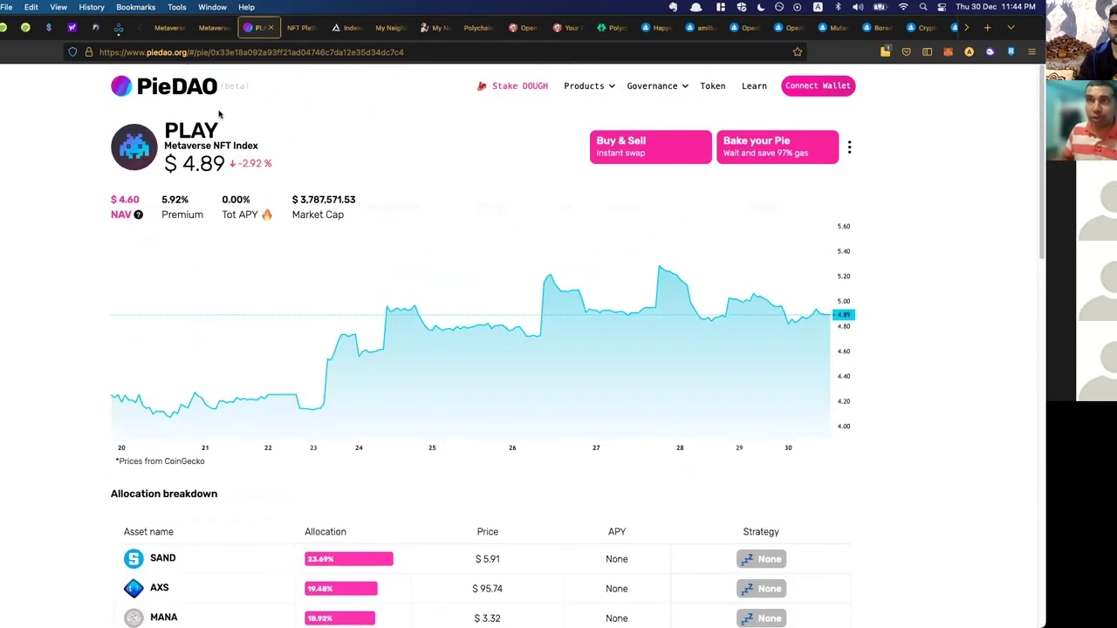